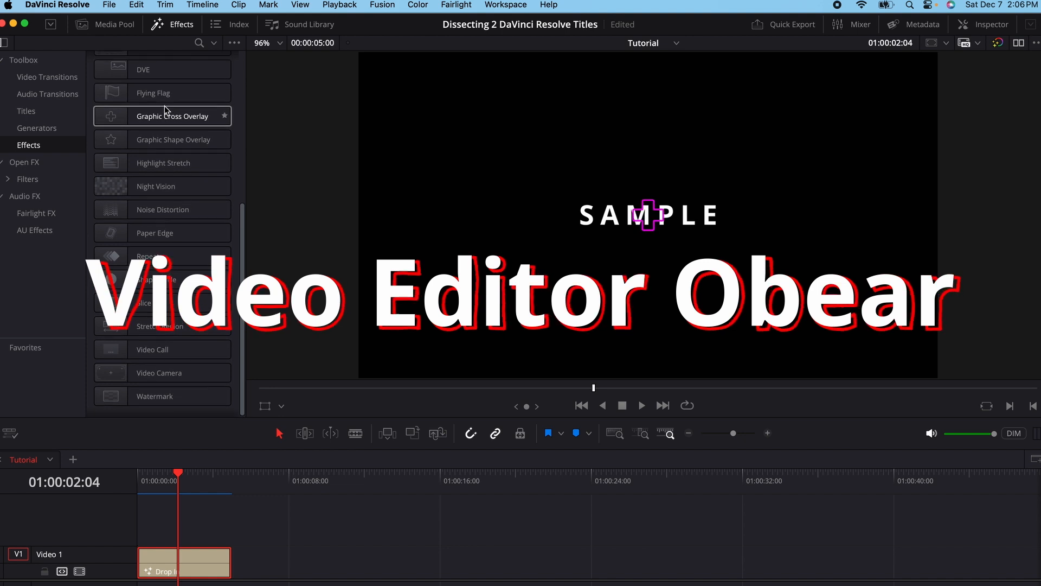
- Add a Fusion Composition to the timeline after the existing title and open it on the Fusion page
click(132, 111)
drag(132, 111, 276, 571)
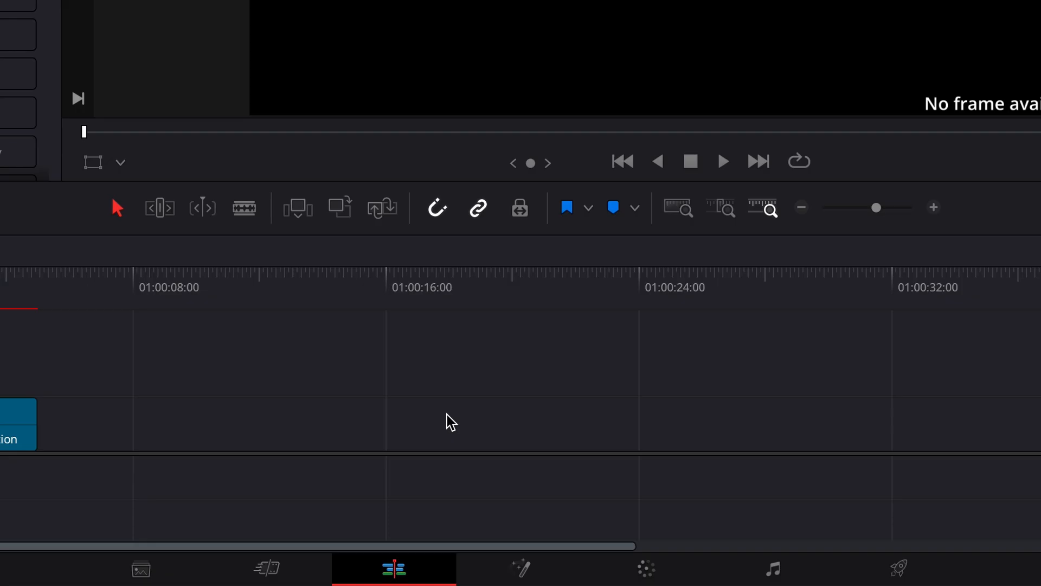
click(518, 567)
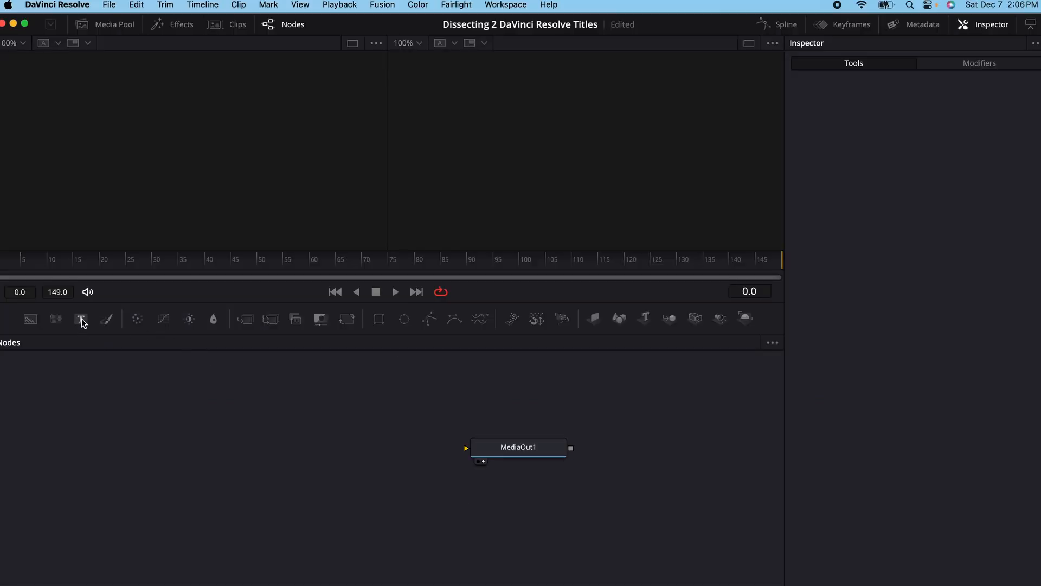
- Add a Text+ node feeding MediaOut1 and enter DropIn as its text
drag(82, 318, 474, 455)
drag(181, 461, 173, 455)
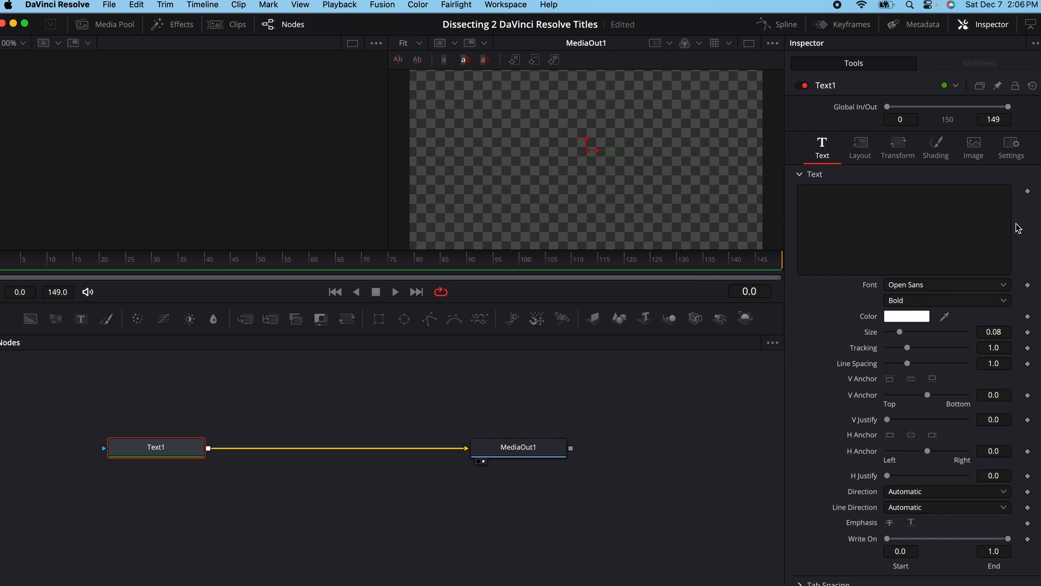
click(906, 218)
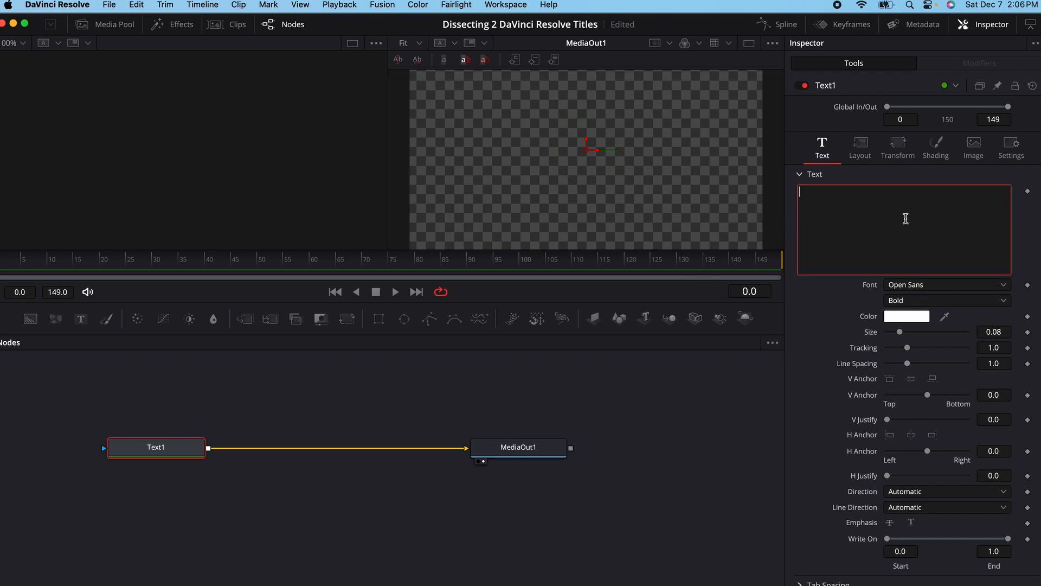
text(Dropl)
text(n)
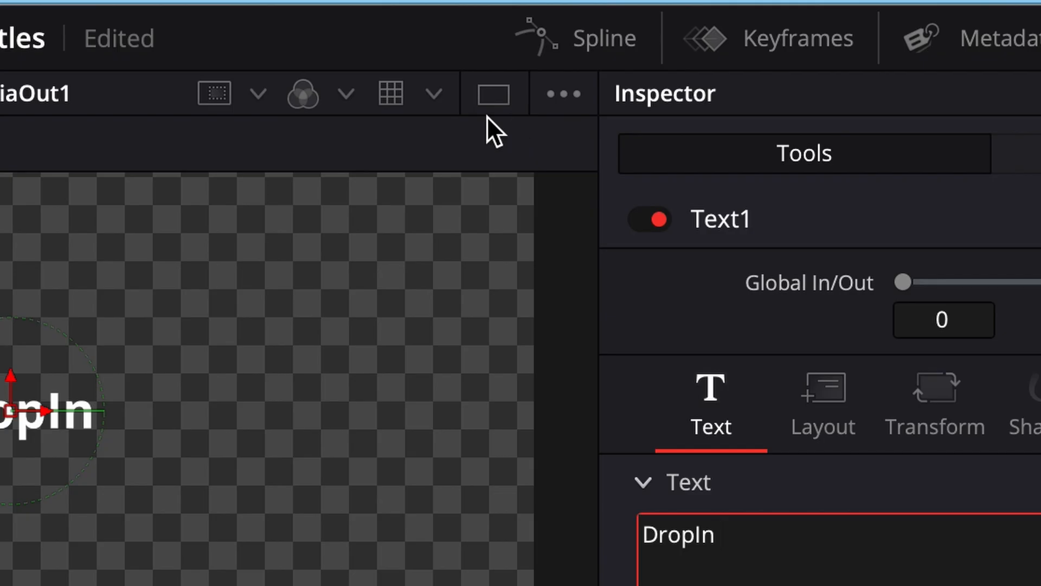
- Switch to a single viewer, set the DropIn text's tracking to 1.165 and save the project
click(749, 43)
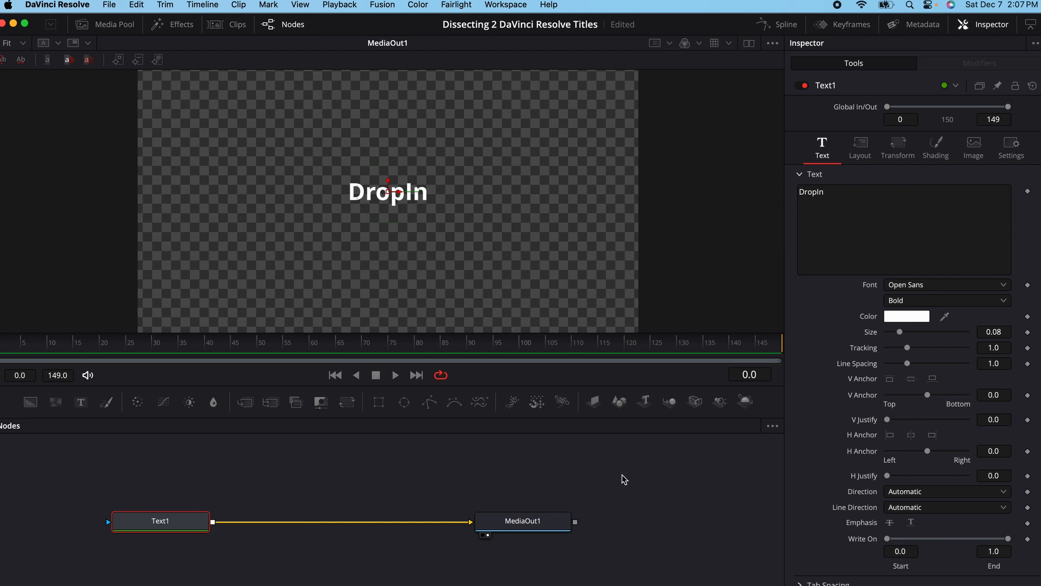
drag(911, 351, 913, 351)
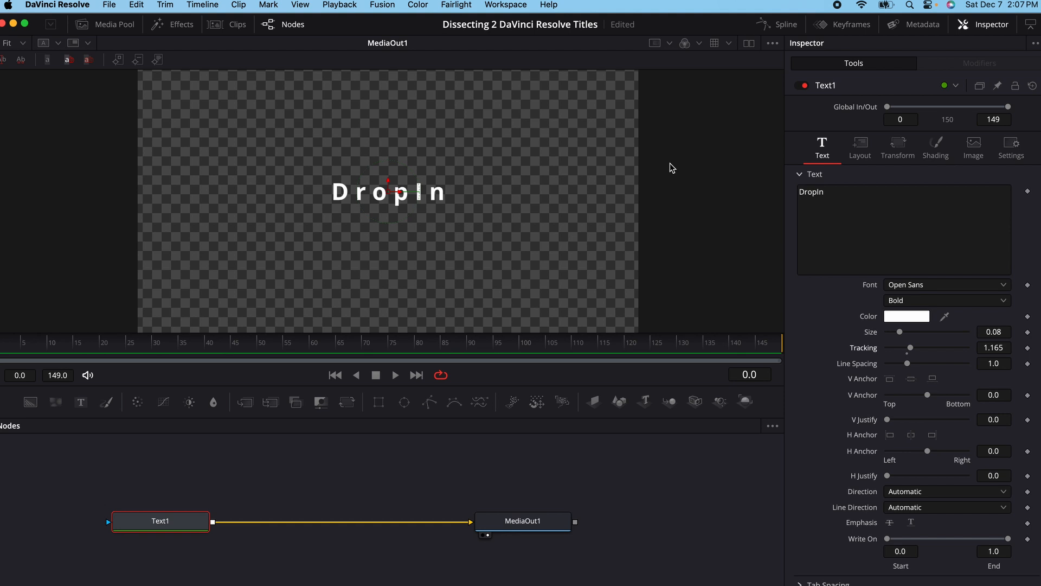
key(super+s)
- Examine the layout, transform and shading settings of the Text1 node
click(860, 144)
click(898, 146)
click(938, 145)
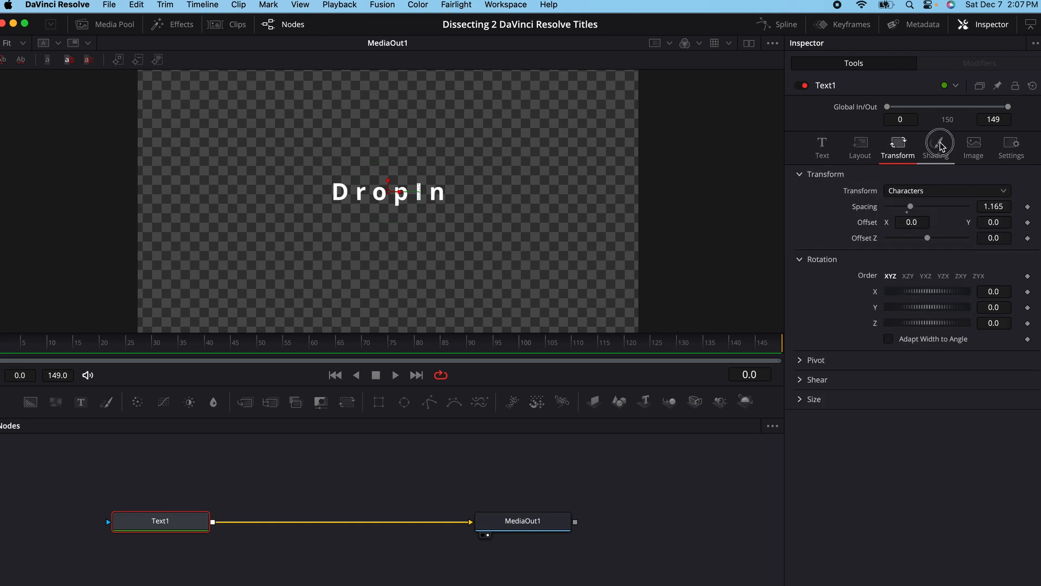
click(907, 149)
click(860, 144)
click(898, 145)
click(823, 146)
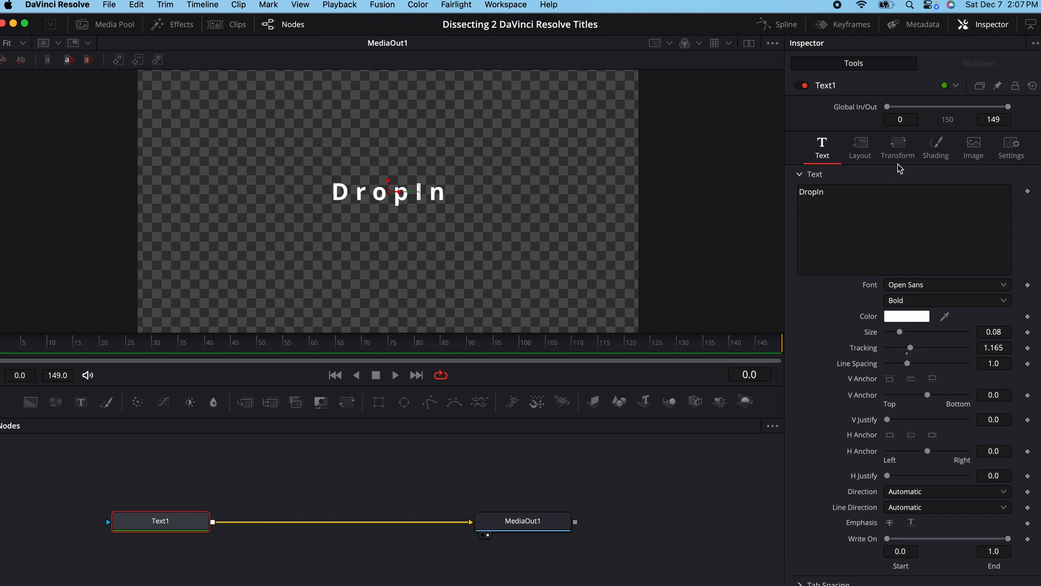
click(898, 146)
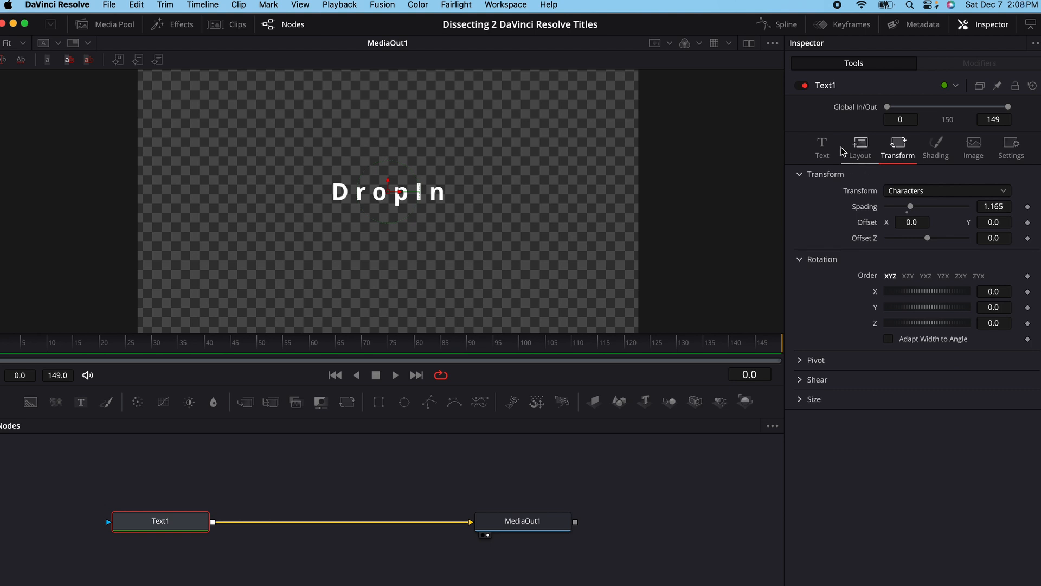
click(819, 149)
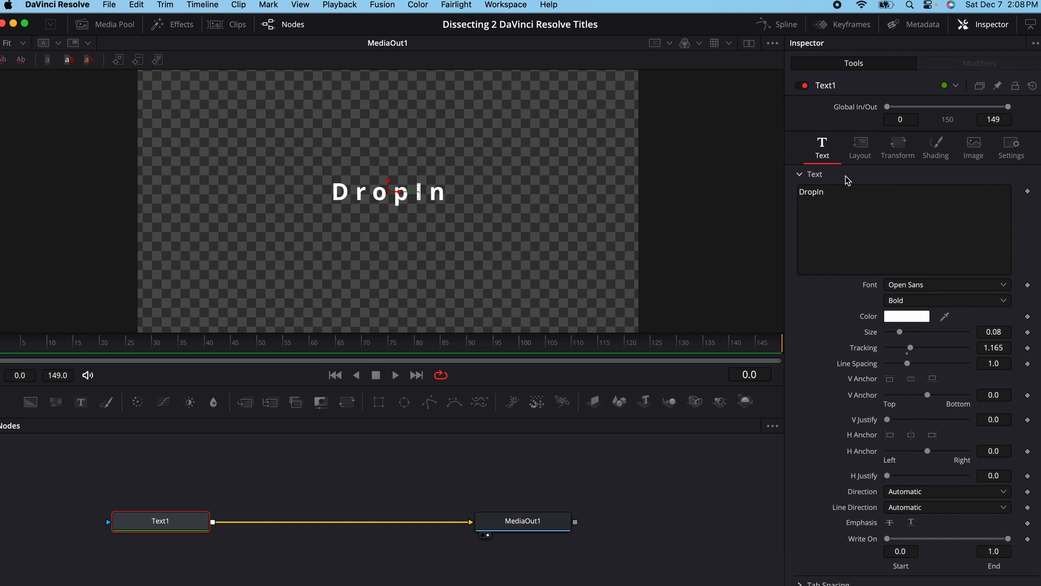
- Apply a Follower modifier to the DropIn text and open the modifier's settings
click(6, 338)
click(98, 356)
drag(98, 356, 2, 366)
right_click(899, 210)
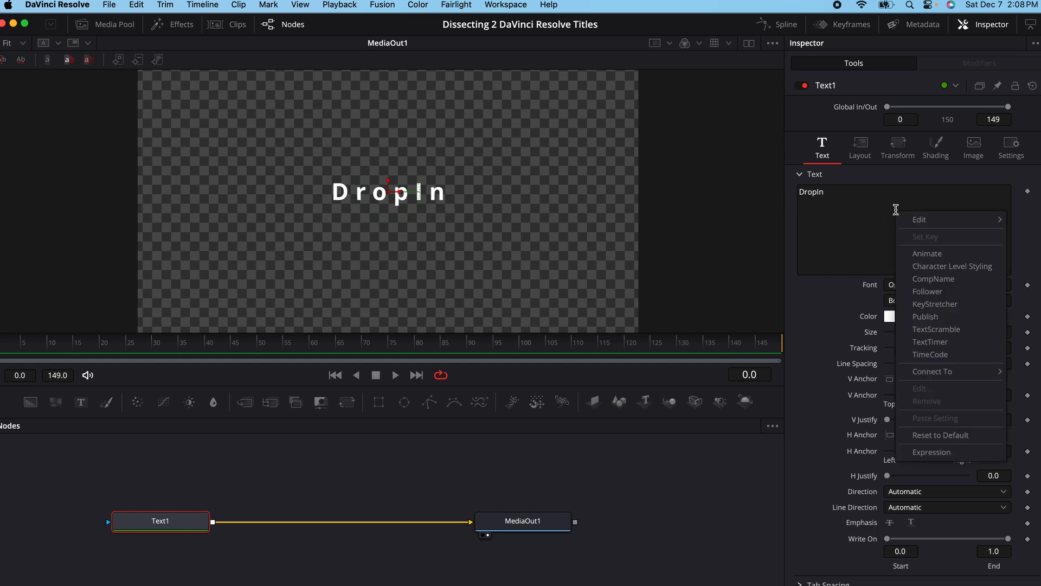
click(936, 291)
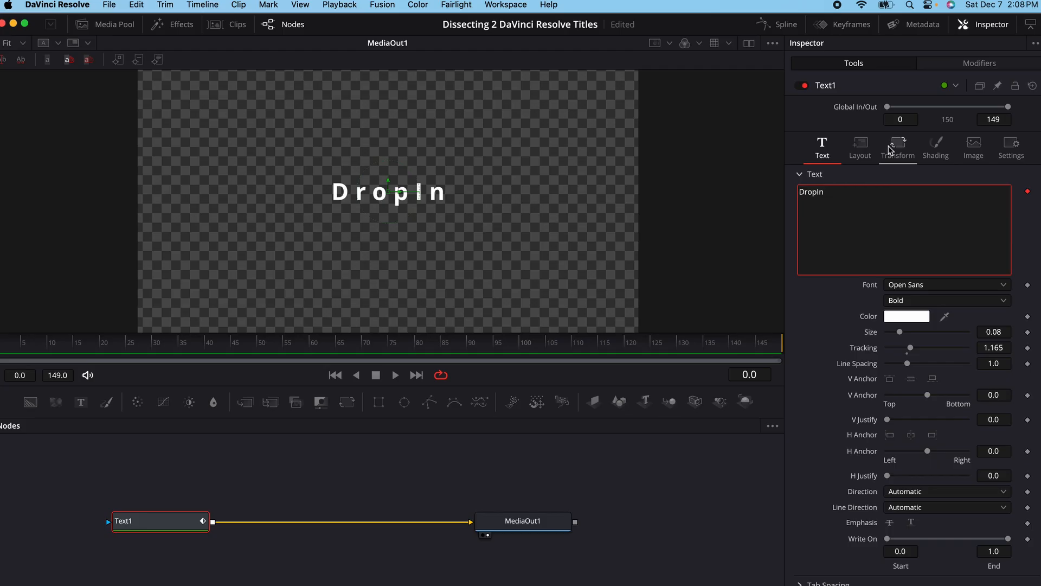
click(947, 64)
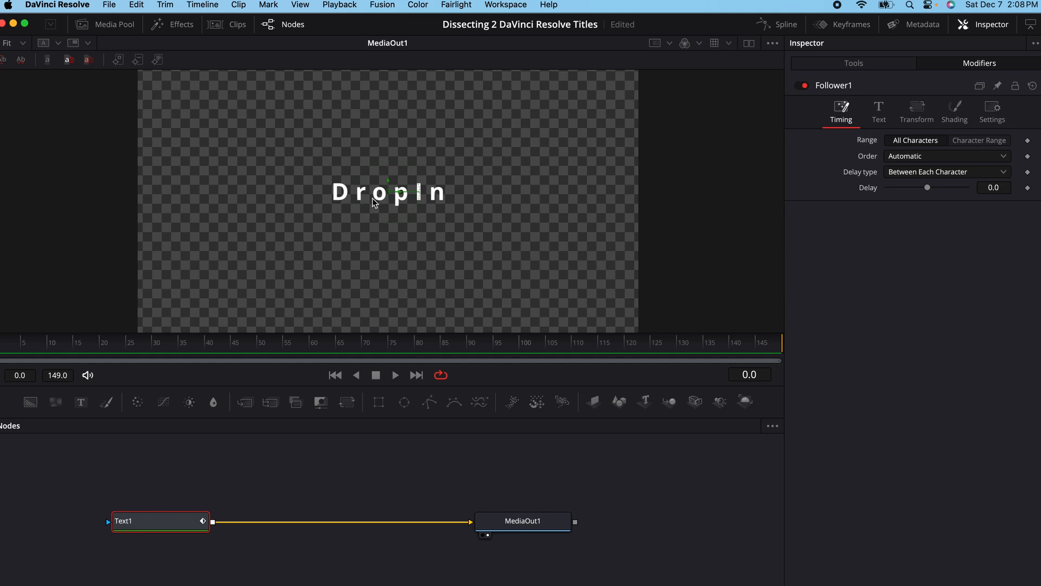
- Set the Follower's order to Left to Right with a delay of 3.0 between each character
click(919, 158)
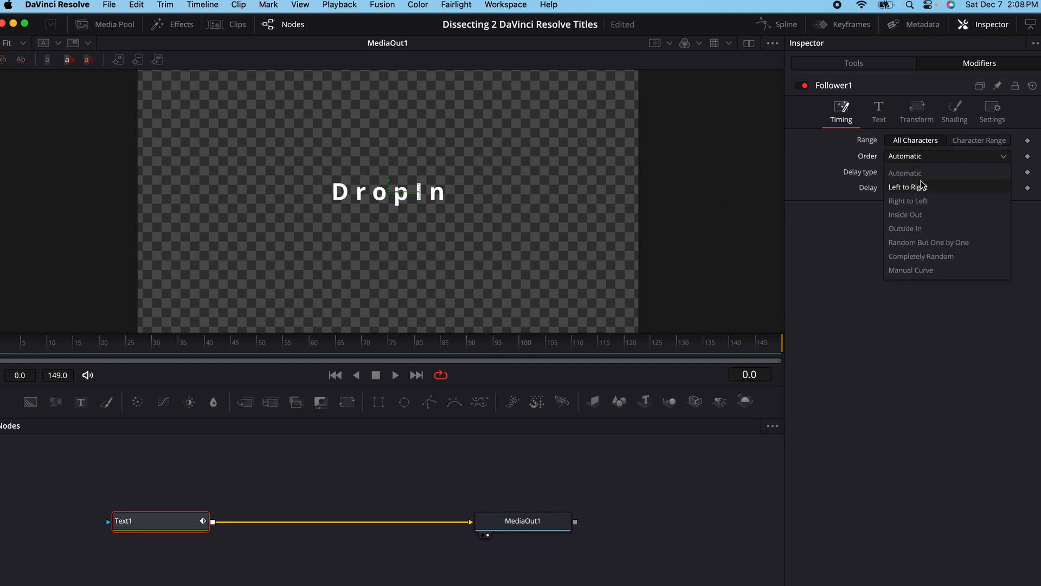
click(920, 187)
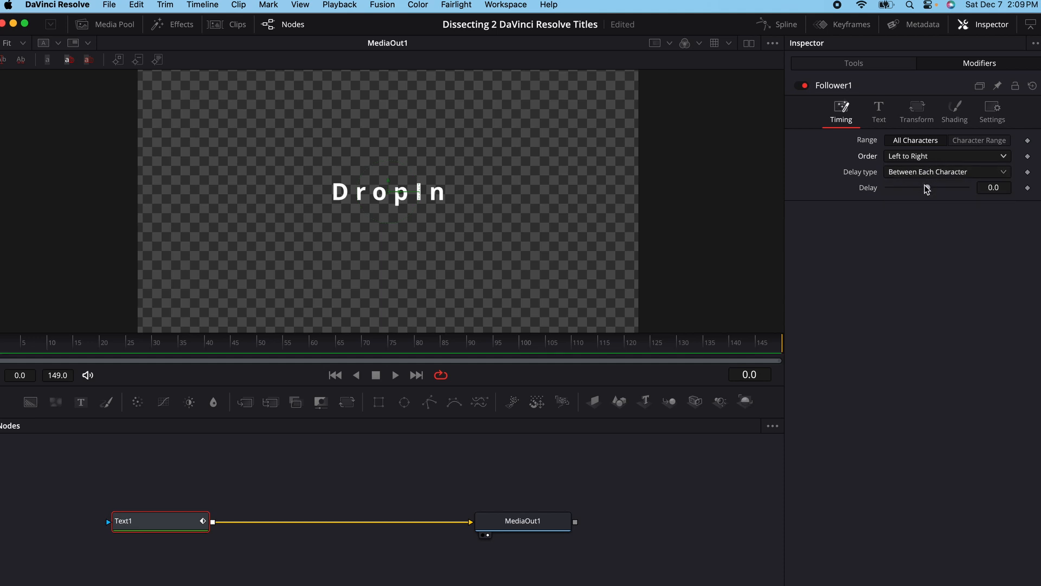
click(951, 171)
click(950, 173)
click(993, 187)
text(3)
key(Return)
mouse_move(933, 188)
mouse_down()
mouse_move(955, 191)
mouse_move(934, 192)
mouse_up()
- Add a keyframe to the Follower's shading opacity at frame 2
click(955, 112)
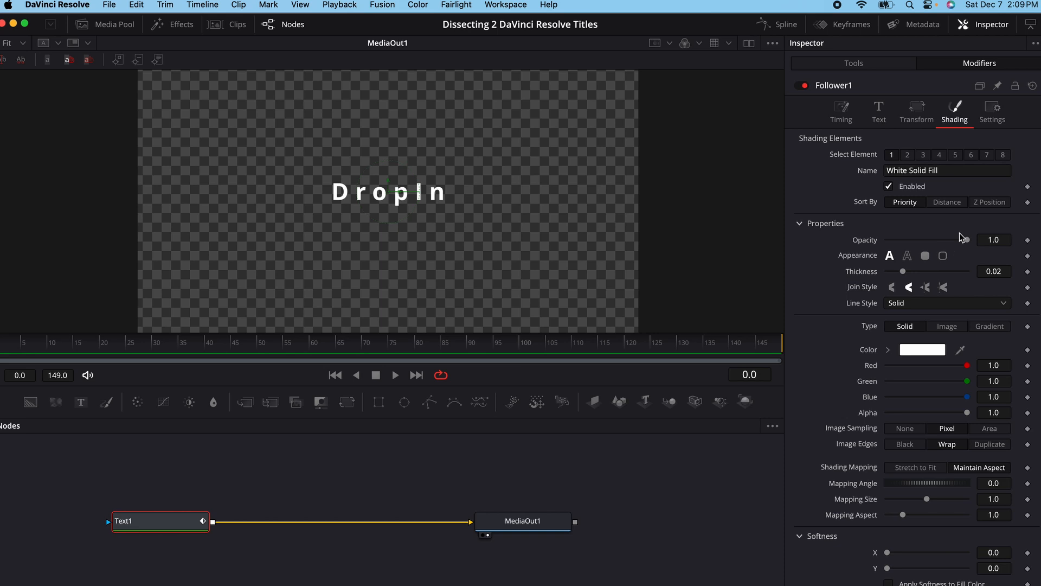
scroll(950, 244, down, 5)
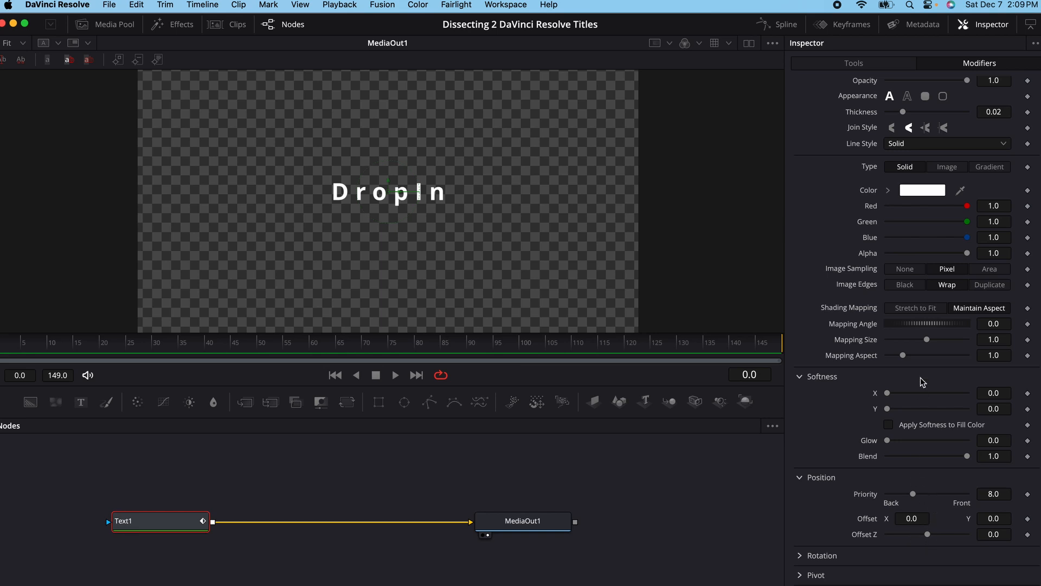
scroll(921, 381, up, 3)
scroll(920, 381, up, 3)
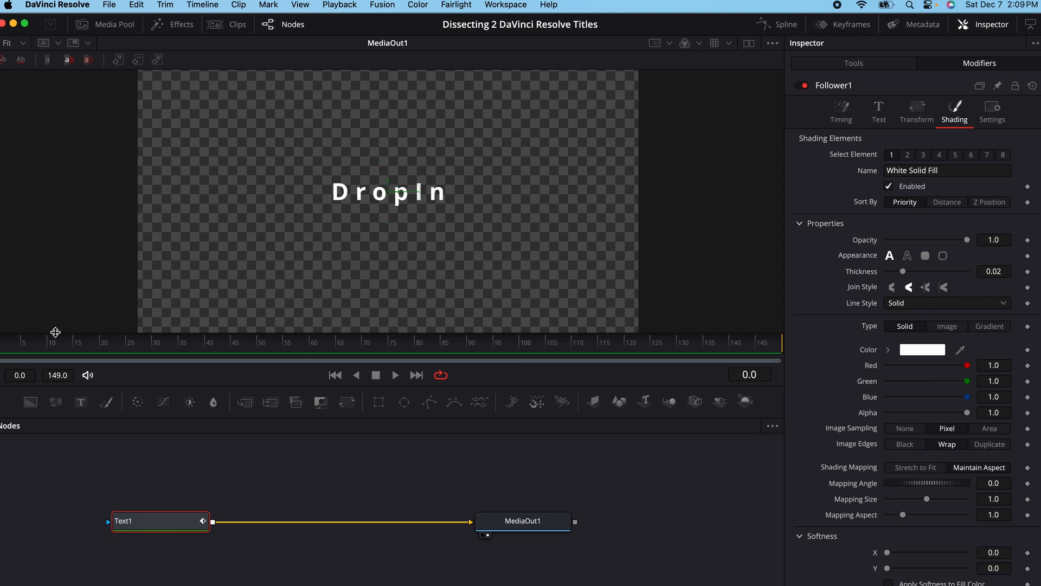
drag(5, 347, 2, 346)
key(Right)
click(1027, 240)
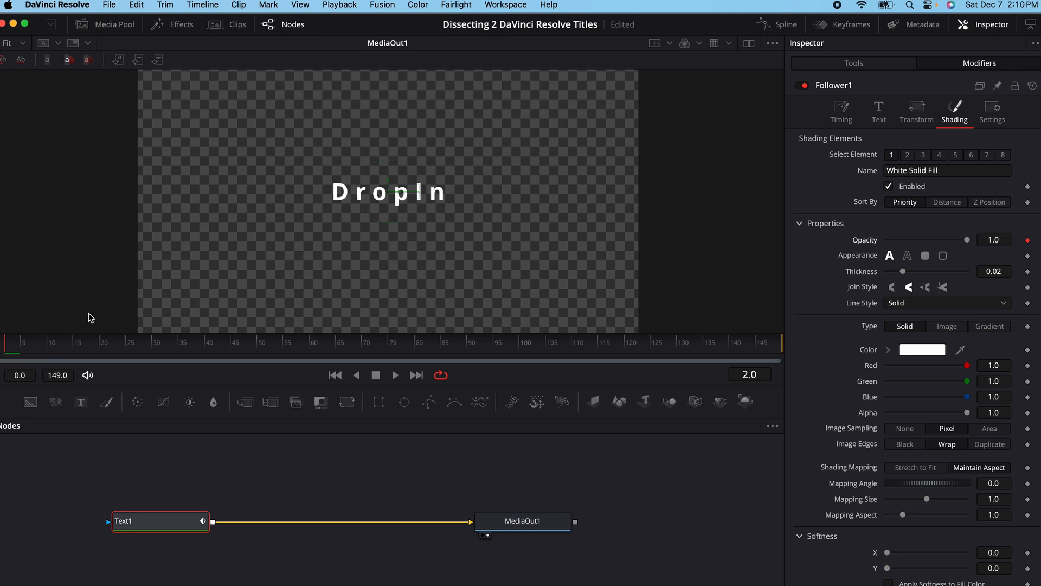
- Add an opacity keyframe of 1.0 at frame 24 and set the frame 2 keyframe to 0.0
drag(122, 350, 122, 349)
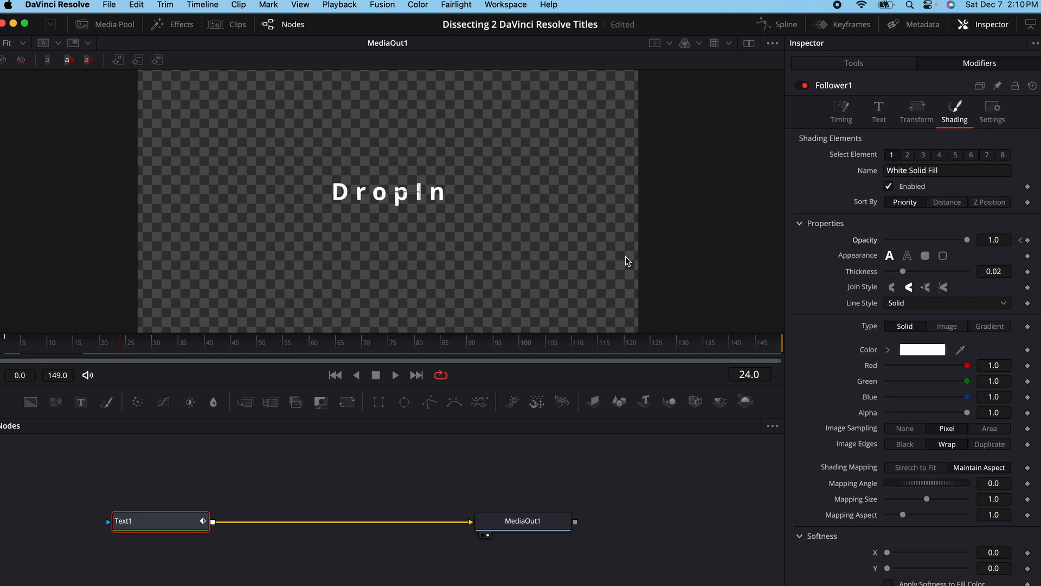
click(1028, 241)
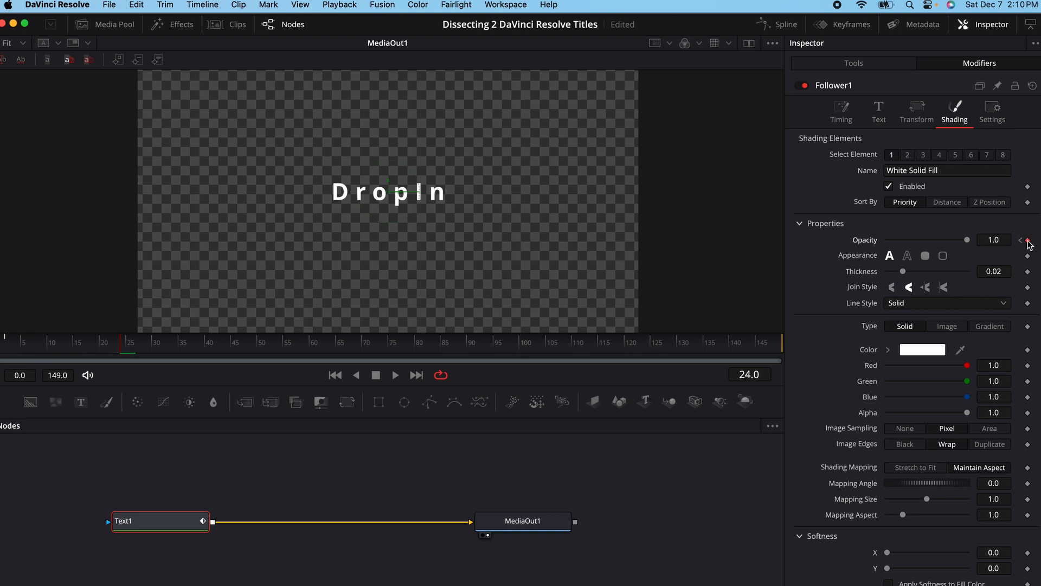
click(1020, 240)
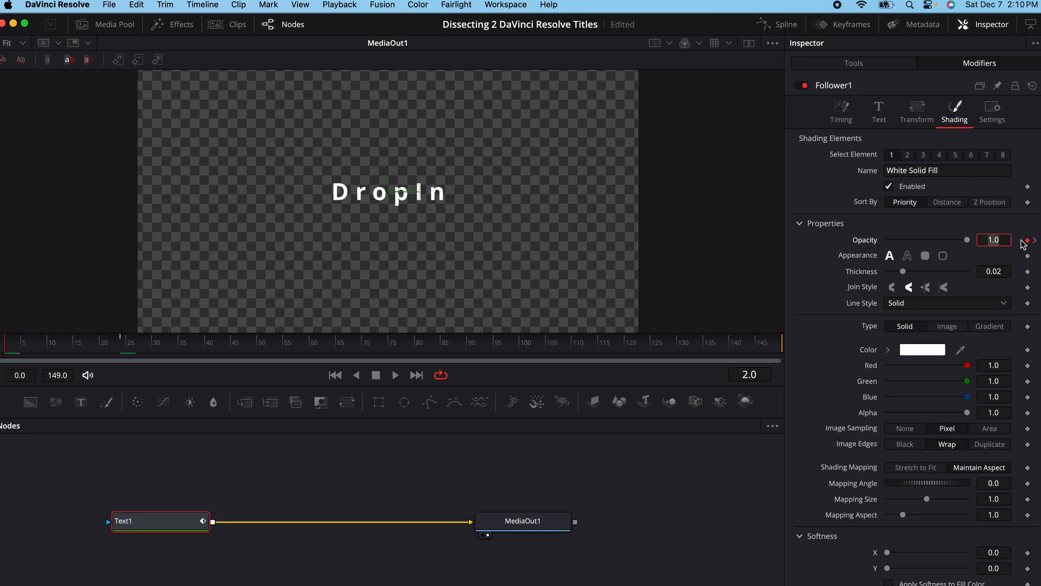
drag(968, 240, 804, 265)
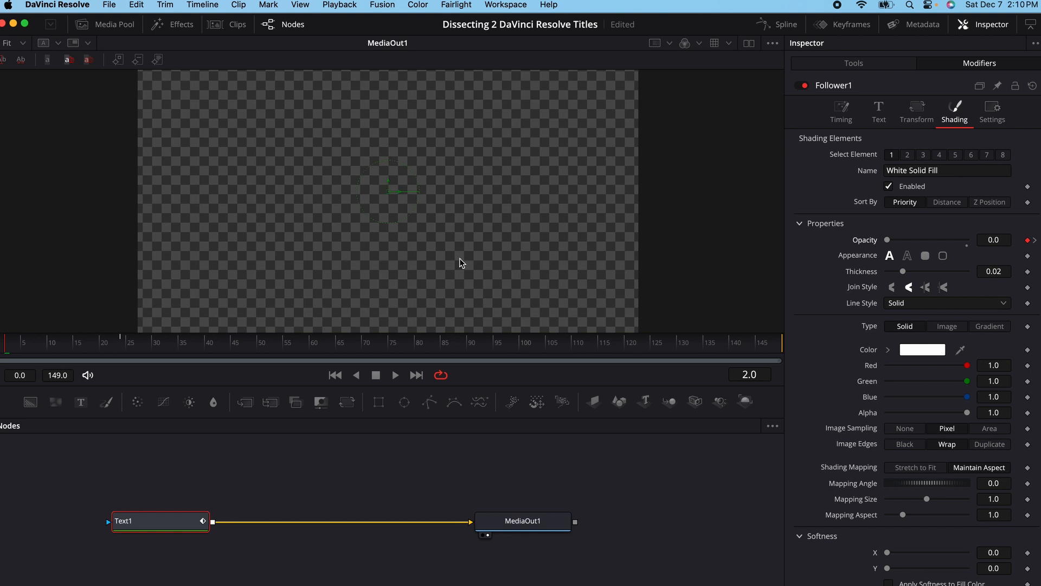
- Scrub through the opening frames to preview the letter-by-letter fade and check the Follower's timing settings
drag(11, 342, 205, 351)
click(842, 111)
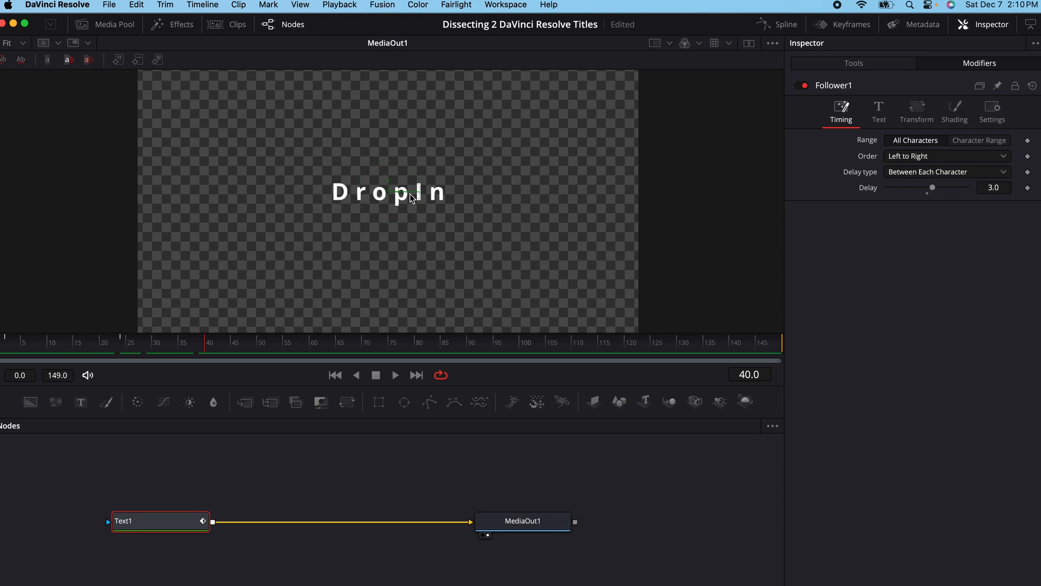
click(6, 346)
drag(6, 346, 189, 343)
click(949, 119)
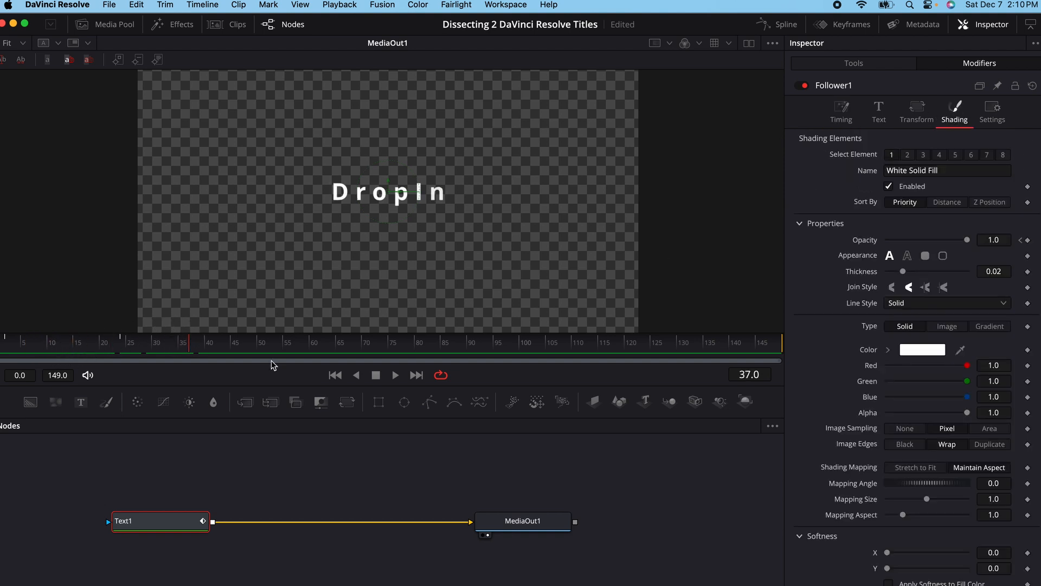
mouse_move(54, 343)
mouse_down()
mouse_move(8, 344)
mouse_move(142, 342)
mouse_move(205, 325)
mouse_up()
- Keyframe the Follower's Softness X and Y at frame 2 and at frame 24
click(8, 348)
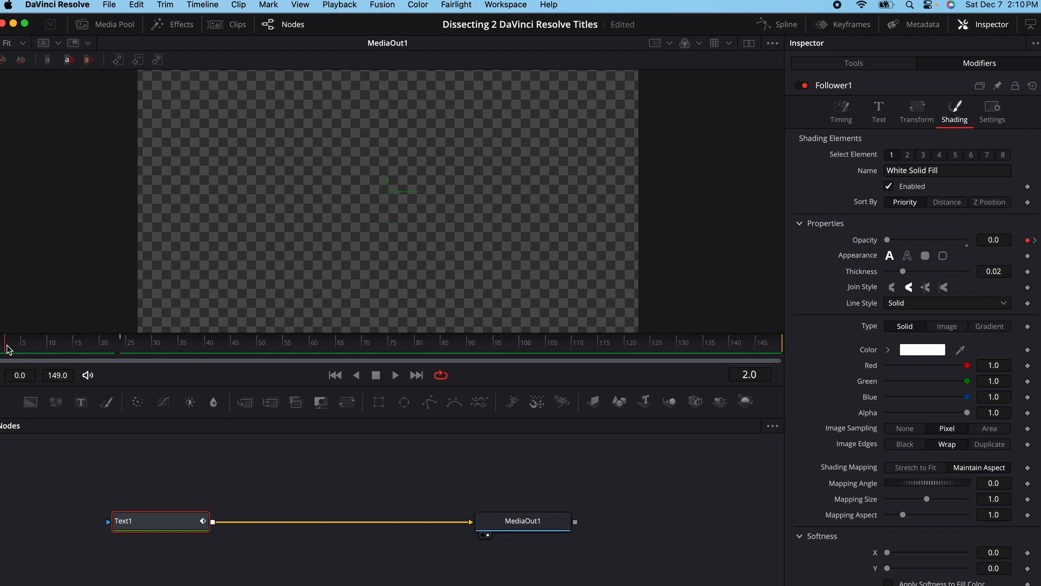
click(800, 223)
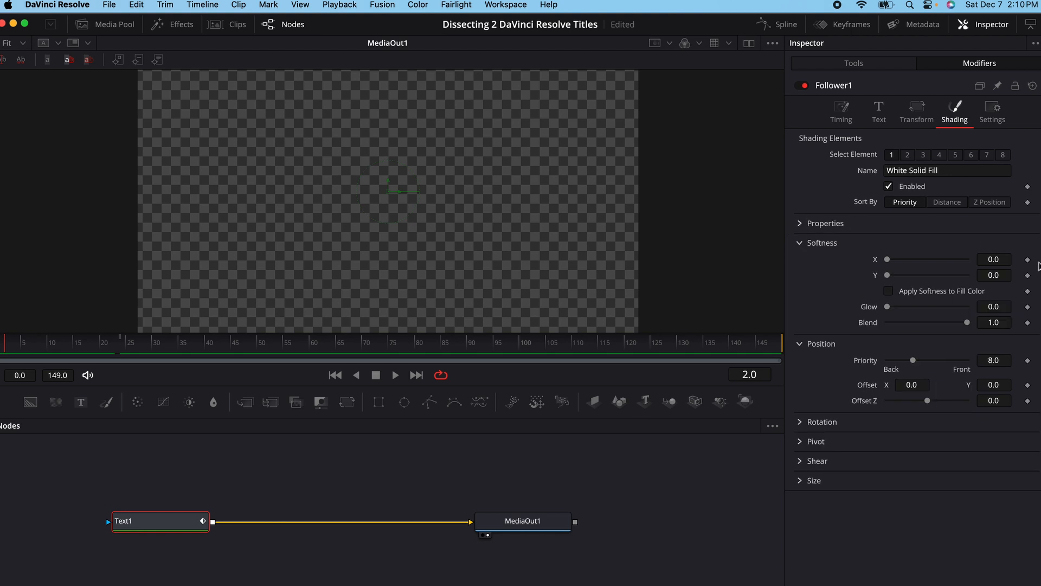
click(1028, 259)
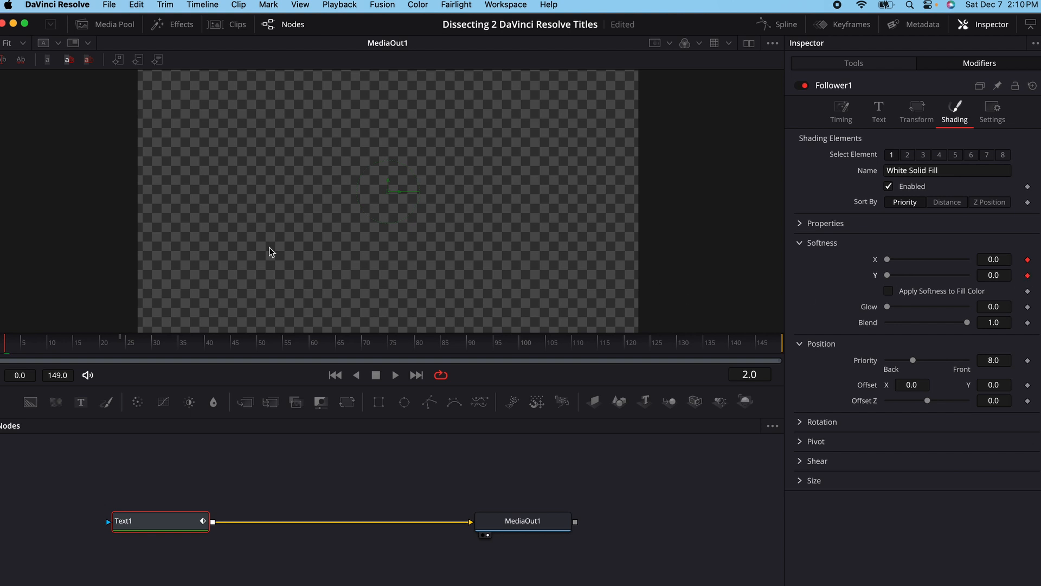
drag(120, 347, 124, 348)
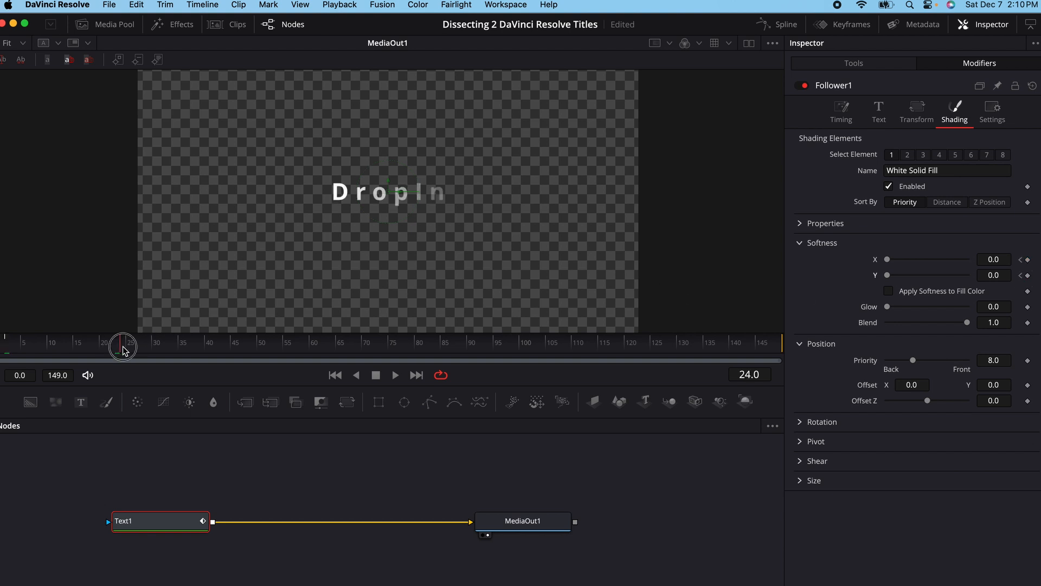
click(1027, 259)
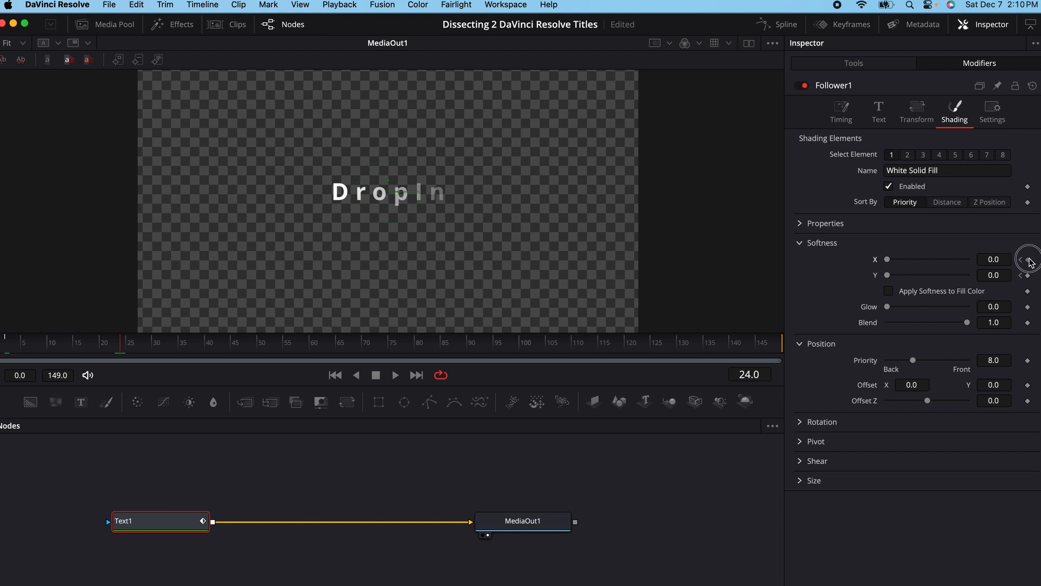
click(1028, 275)
- Set Softness X and Y to 5.0 at the frame 2 keyframe and return to the frame 24 keyframe
click(1021, 259)
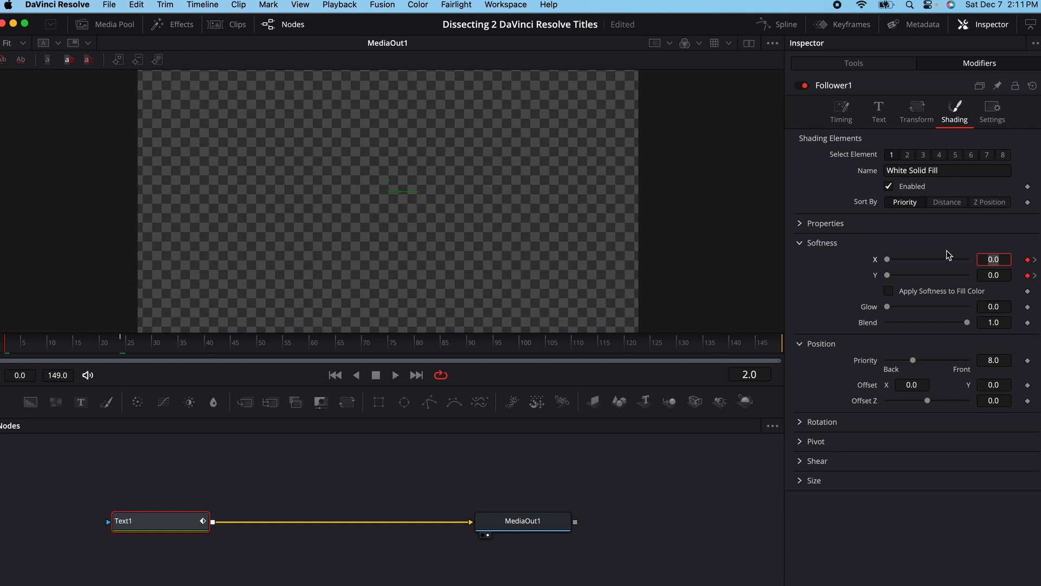
text(5)
key(Tab)
text(5)
key(Tab)
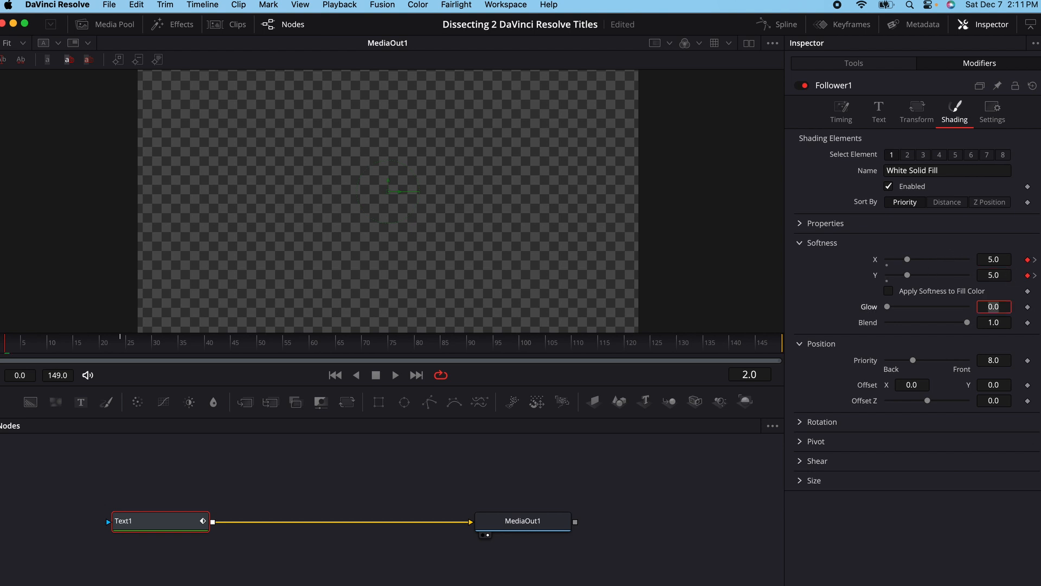
click(1035, 261)
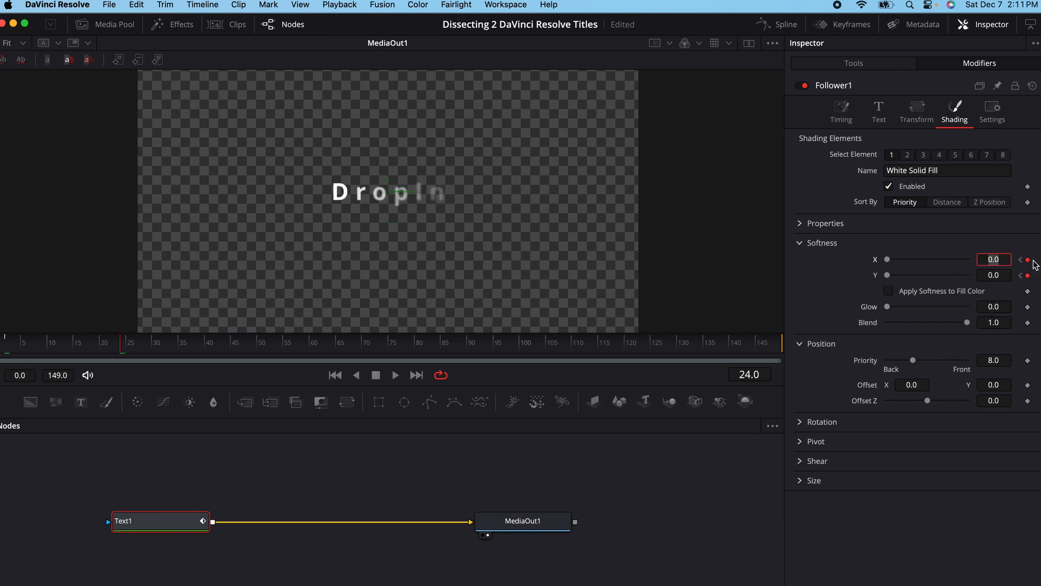
- Scrub through the opening frames to preview the letters' softness animation
click(15, 347)
drag(14, 347, 278, 345)
drag(278, 345, 275, 345)
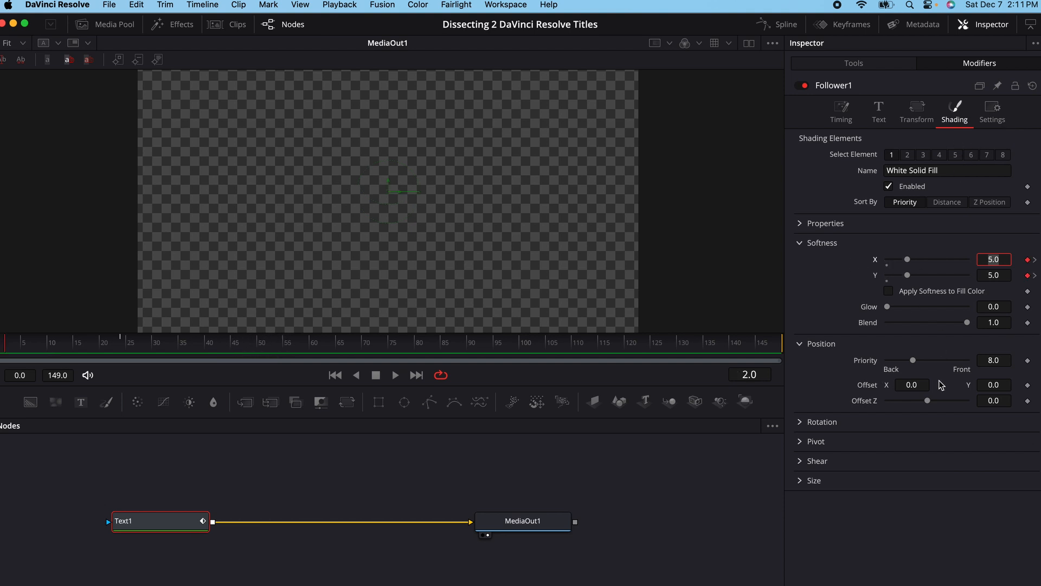
- Keyframe the Follower's Offset Z at frame 2 and at frame 24
click(802, 241)
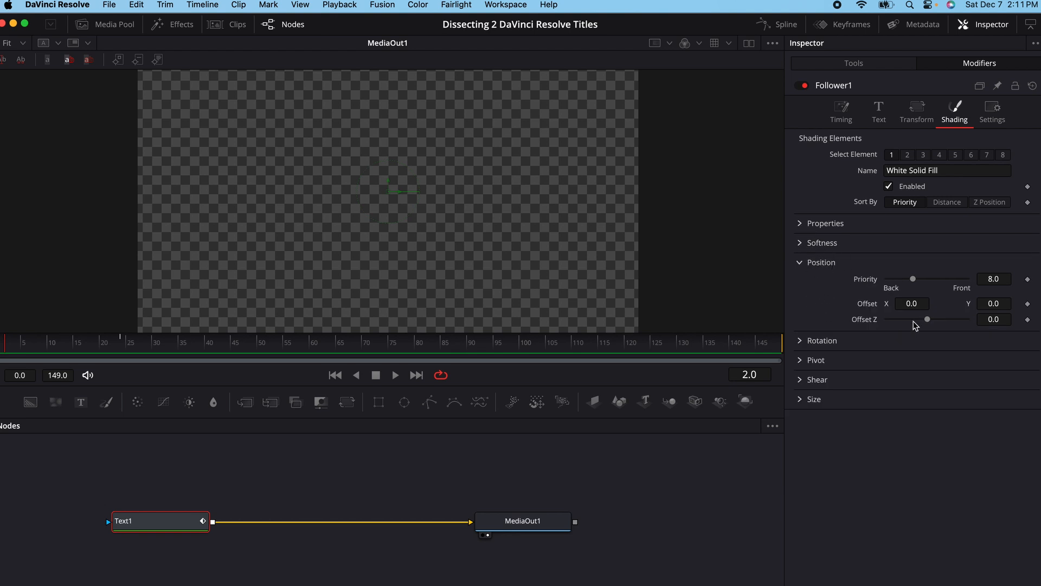
click(1028, 319)
click(120, 345)
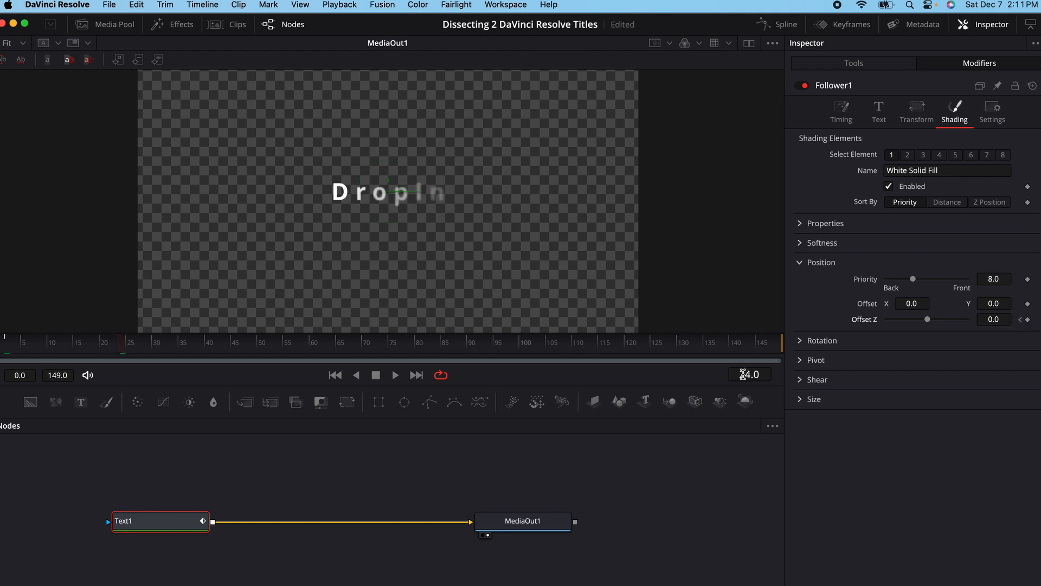
- Set Offset Z to -10.0 at the frame 2 keyframe and play the animation from the start
click(1021, 320)
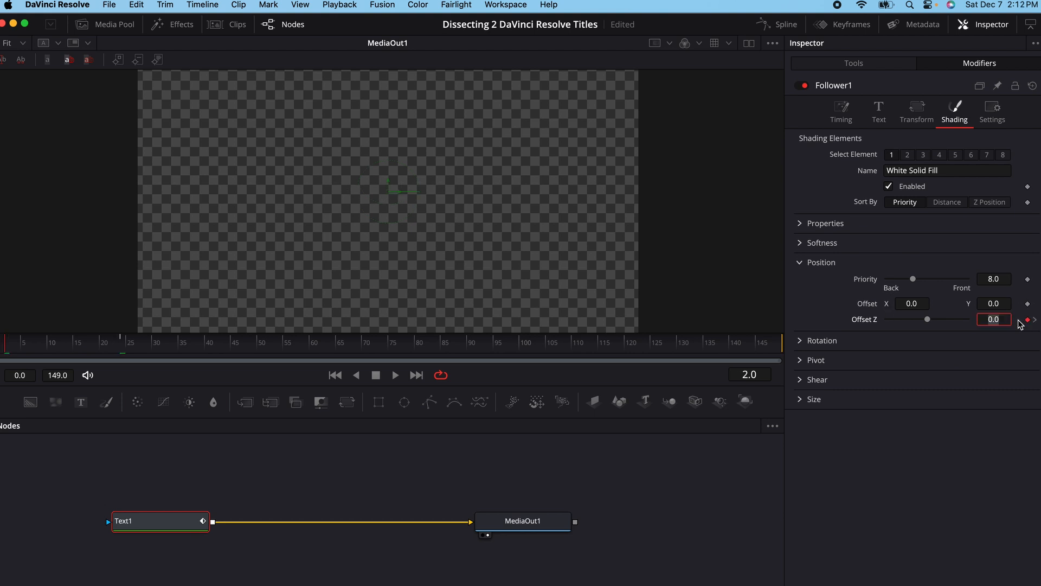
text(-10)
click(1034, 319)
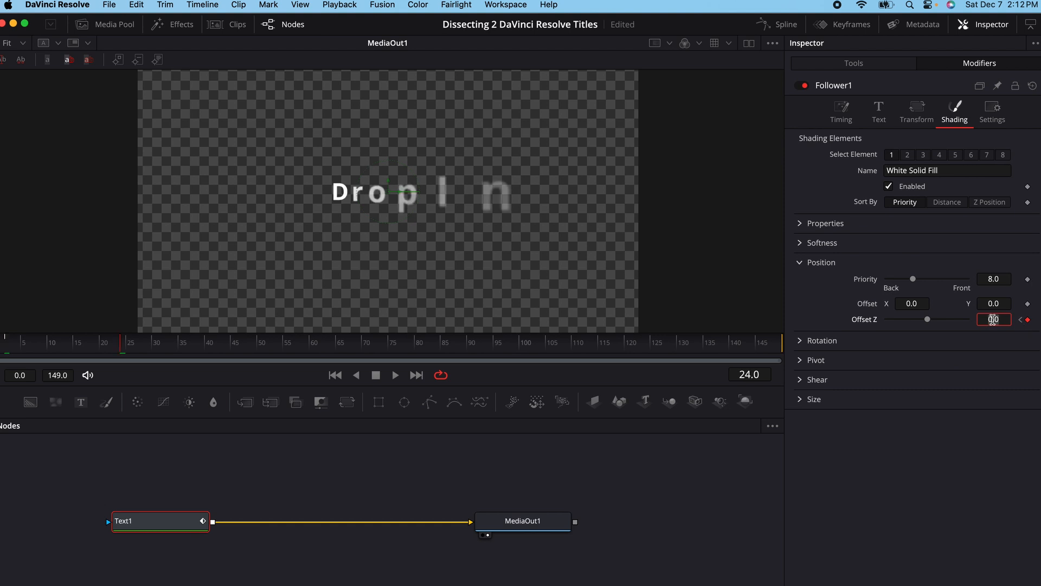
click(1021, 320)
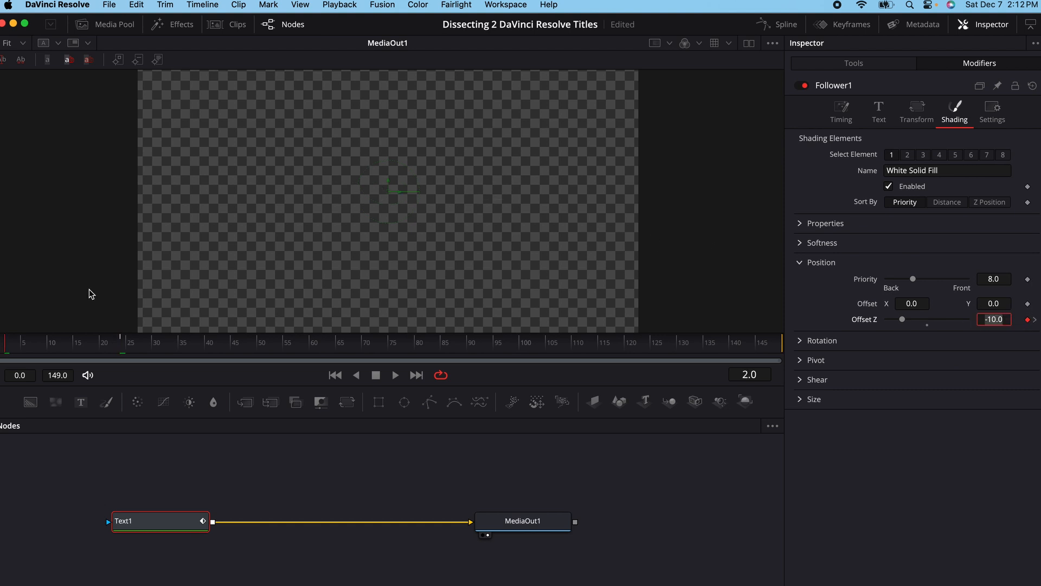
drag(22, 344, 1, 341)
key(space)
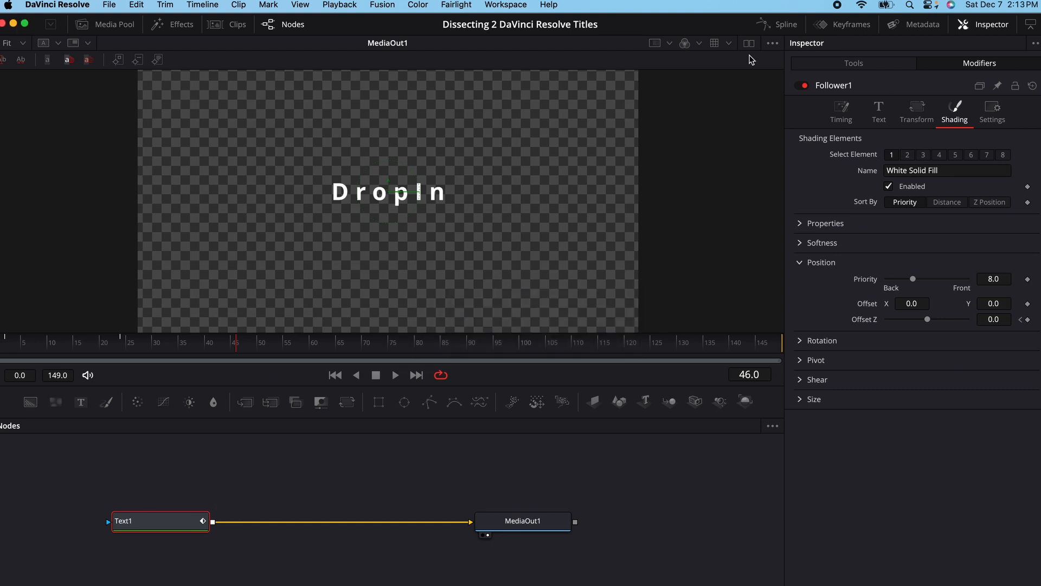
- Open the Spline editor for Text1 and enlarge it by hiding the Inspector and resizing the work area
click(159, 523)
click(782, 27)
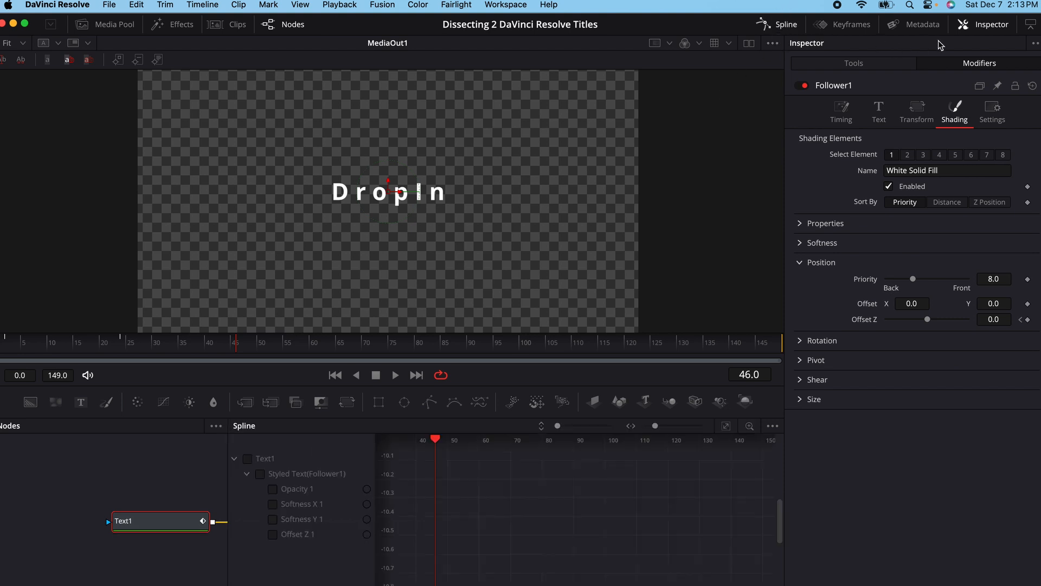
click(990, 26)
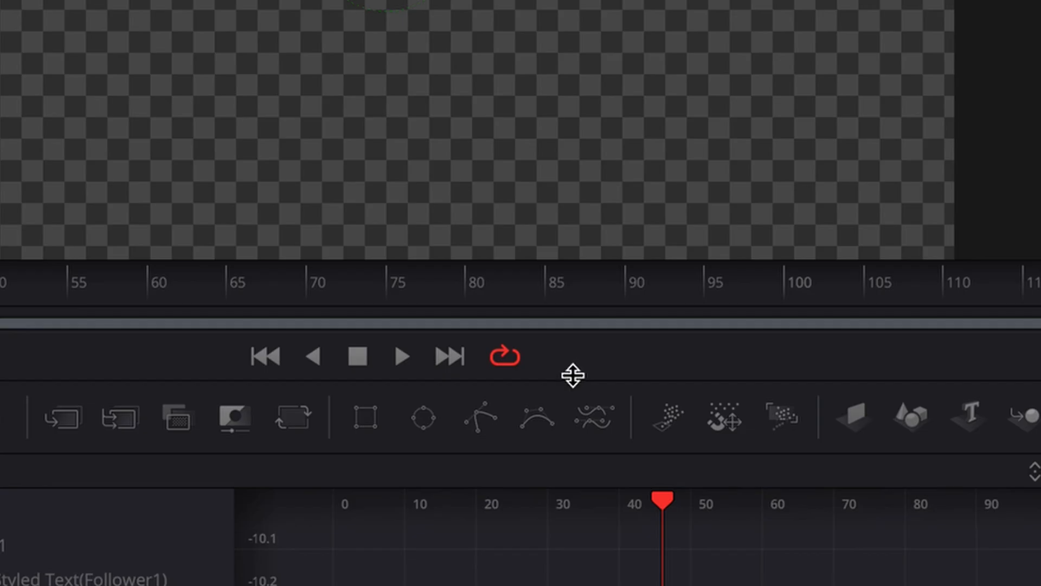
drag(603, 383, 616, 304)
drag(599, 198, 597, 197)
drag(597, 339, 462, 337)
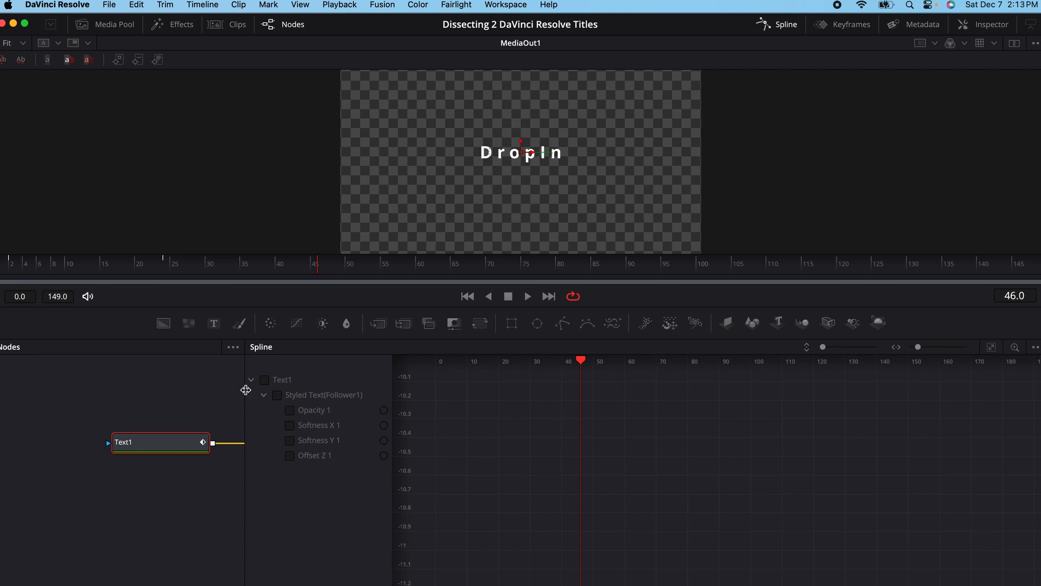
- Show only the Follower's Opacity 1 curve in the spline graph and fit it to the view
click(265, 380)
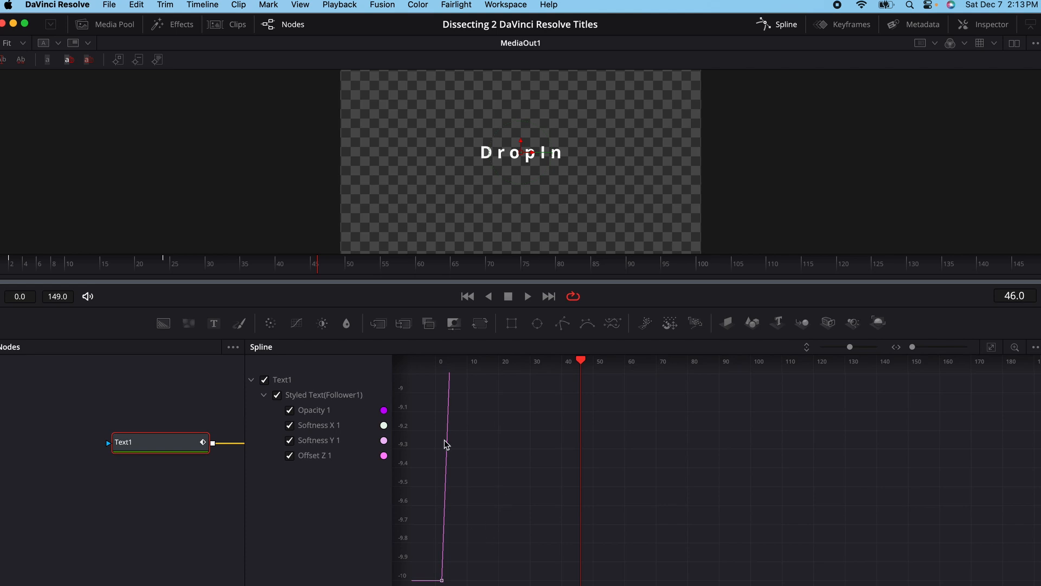
click(290, 440)
click(290, 423)
click(290, 411)
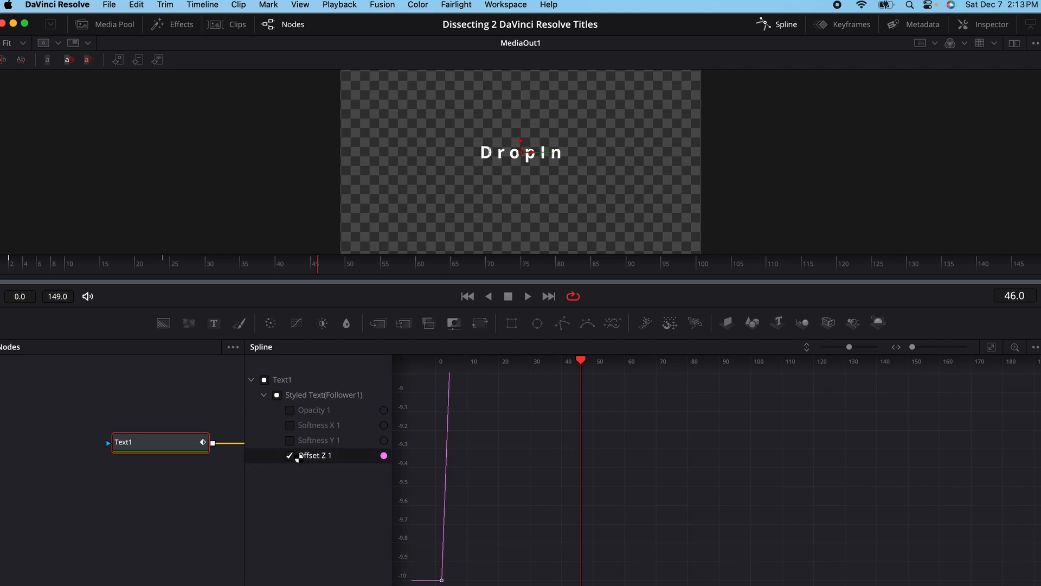
click(290, 456)
click(290, 410)
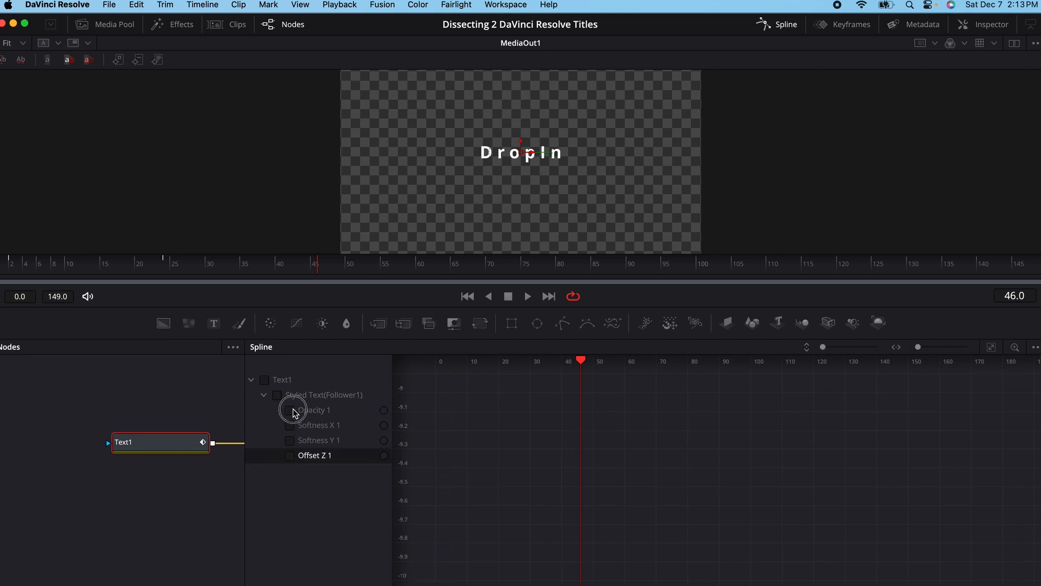
click(992, 349)
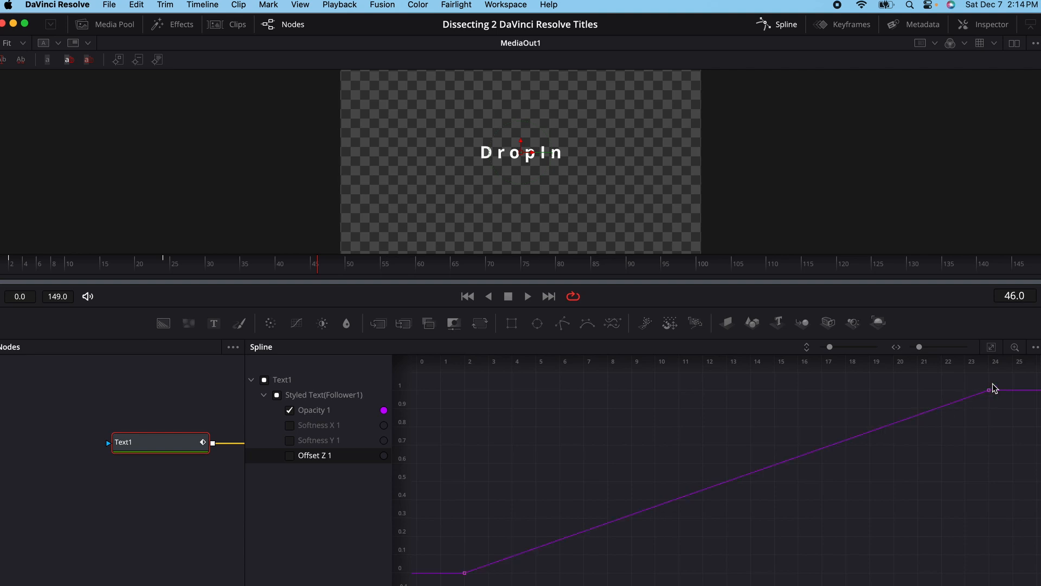
- Select both Opacity 1 keyframes and smooth the curve between them
drag(1025, 375, 412, 585)
drag(1012, 377, 412, 585)
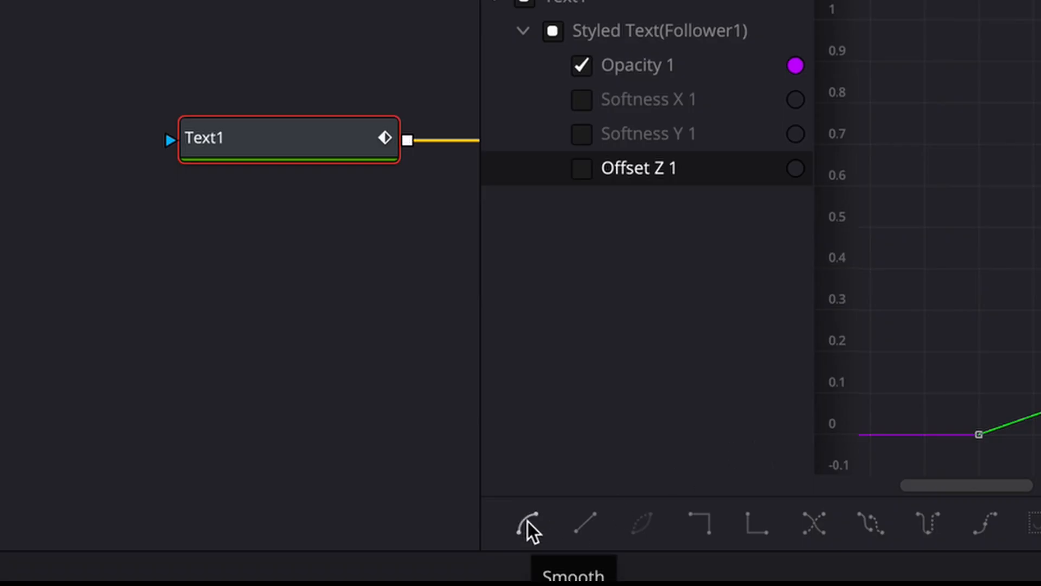
click(528, 522)
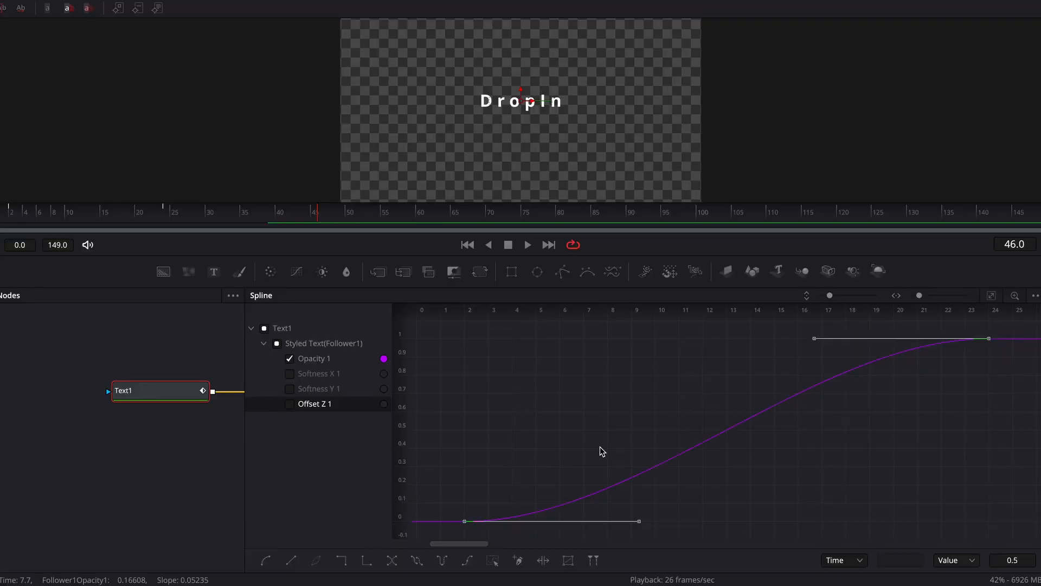
- Show only the Softness X 1 curve, fit it to the view and smooth both of its keyframes
click(290, 359)
click(289, 373)
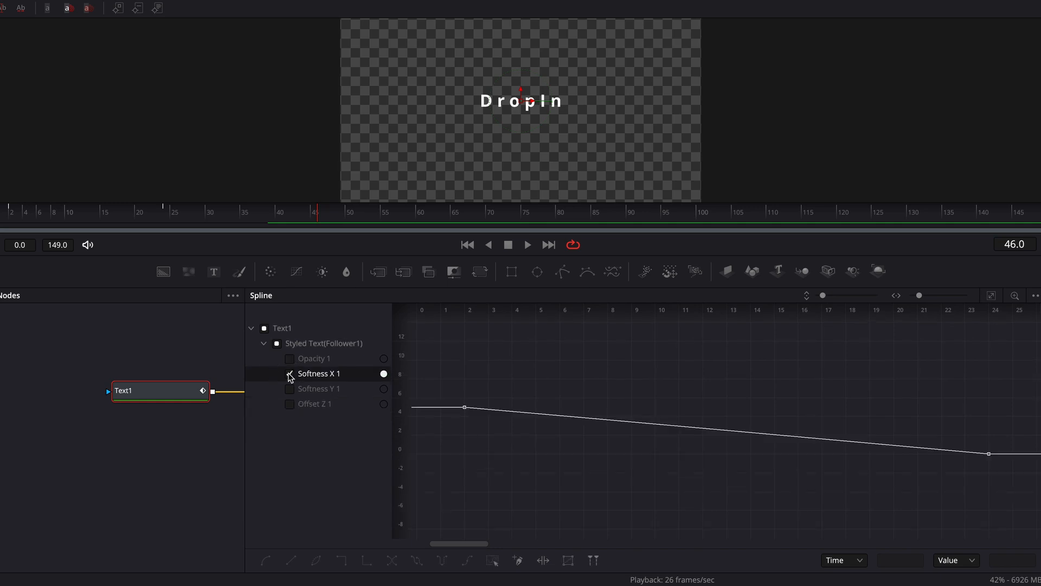
click(992, 296)
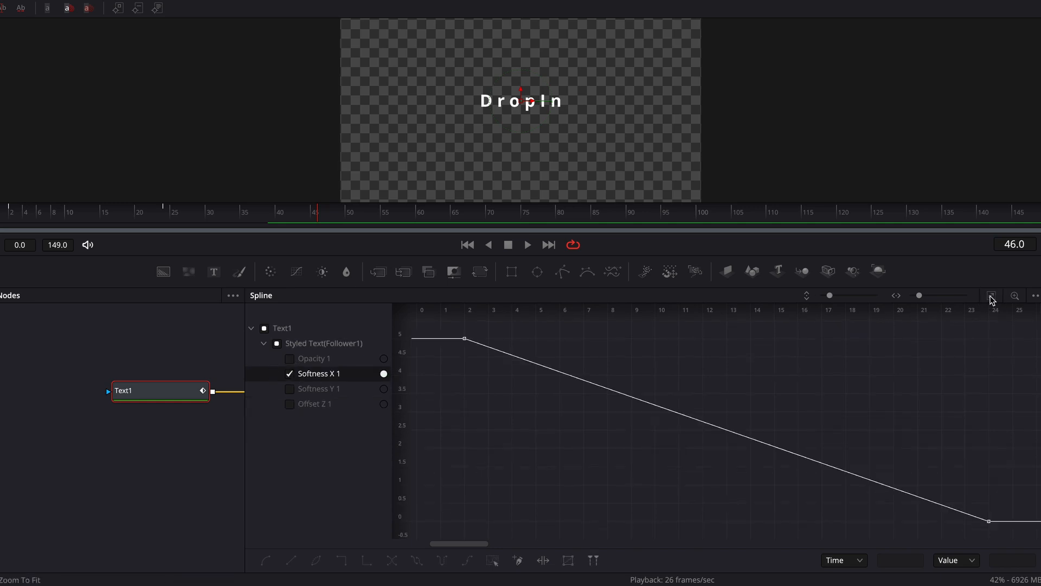
drag(448, 328, 1039, 540)
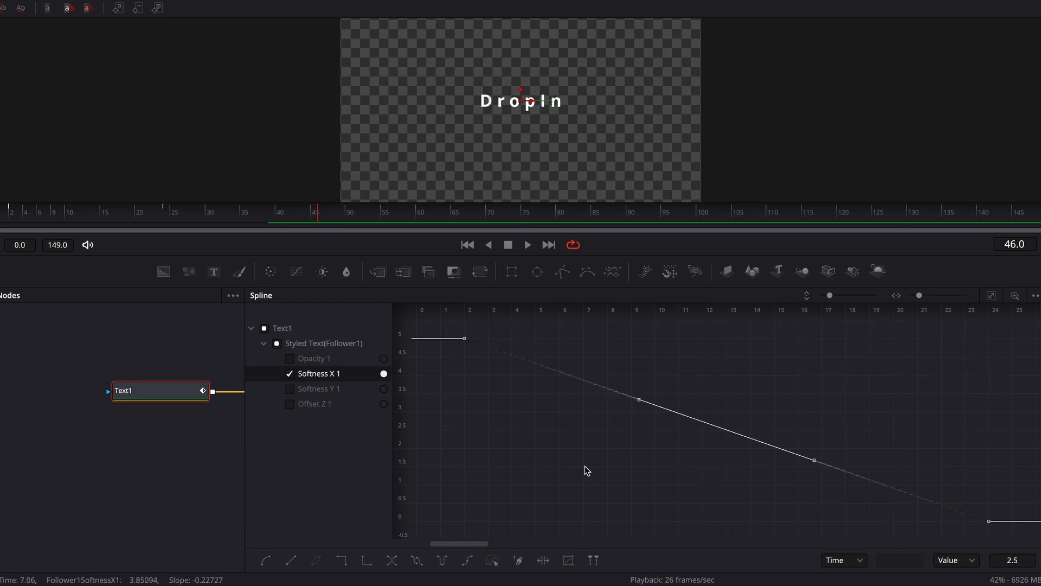
click(497, 415)
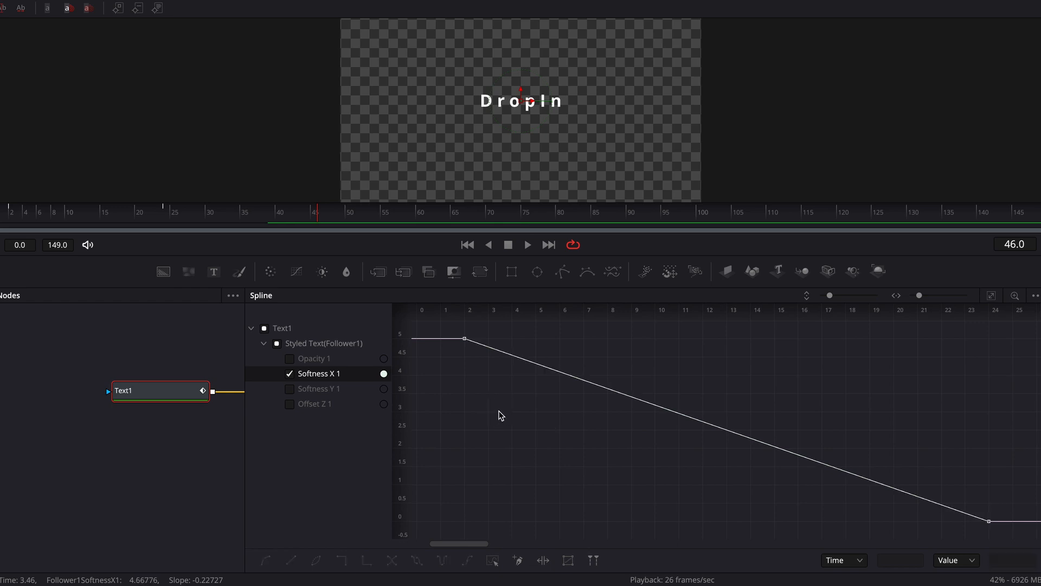
key(ctrl+a)
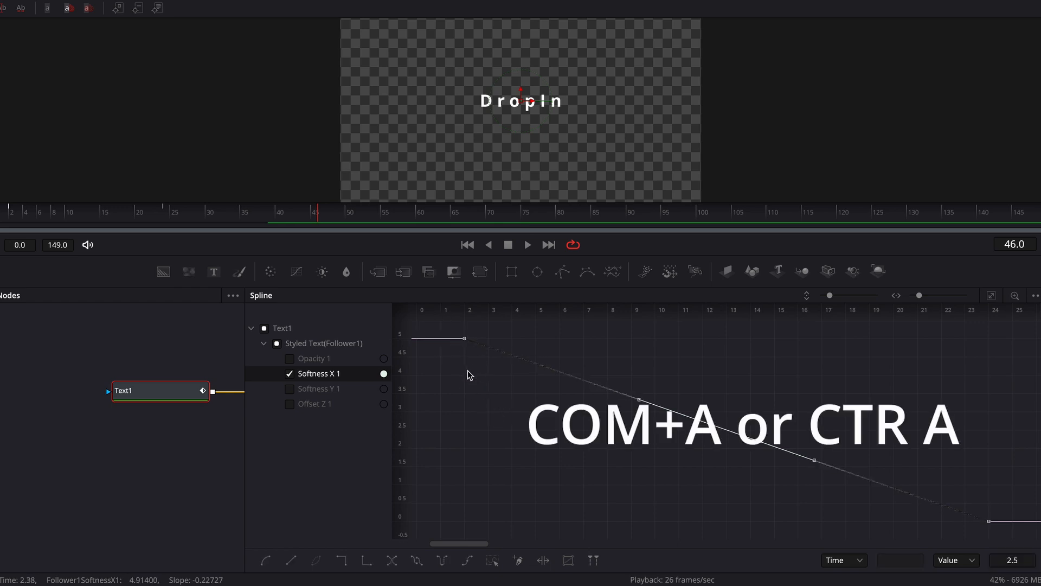
click(266, 560)
- Show only the Softness Y 1 curve, fit it to the view and smooth both of its keyframes
click(289, 374)
click(289, 389)
click(992, 296)
key(shift+s)
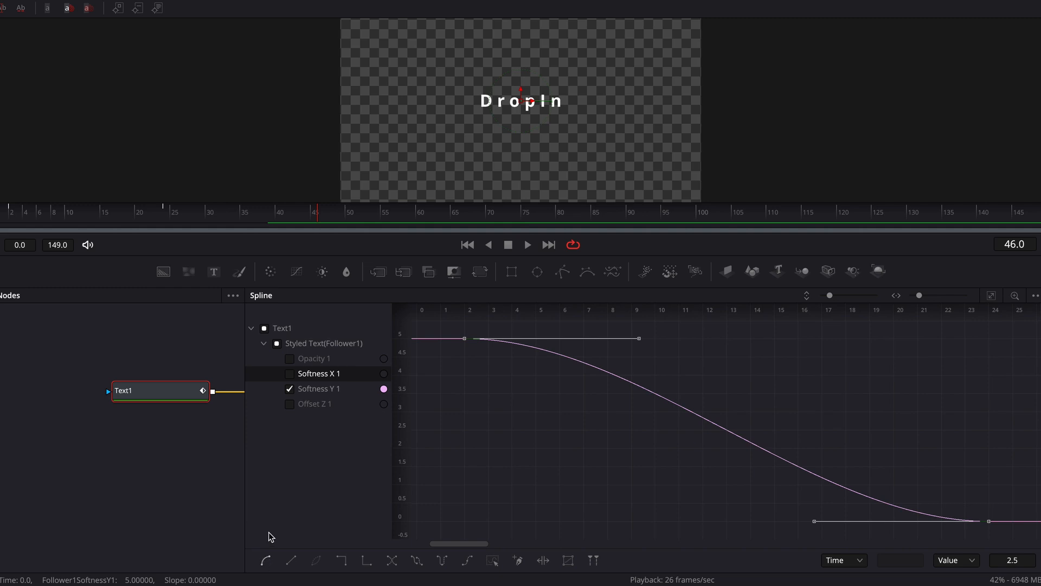
- Show only the Offset Z 1 curve, fit it to the view and smooth both of its keyframes
click(290, 389)
click(289, 404)
click(992, 295)
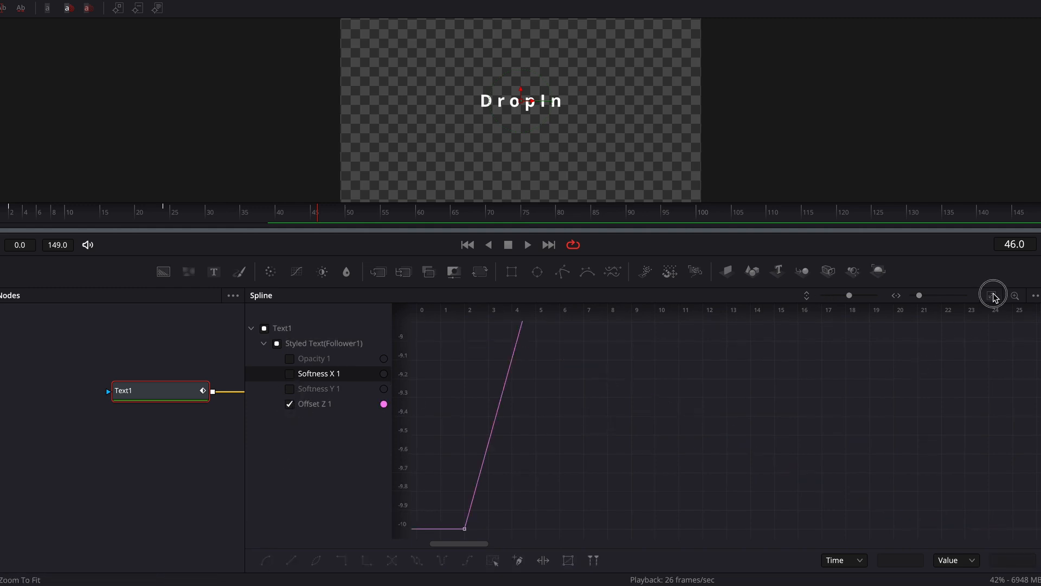
drag(1005, 327, 393, 537)
key(s)
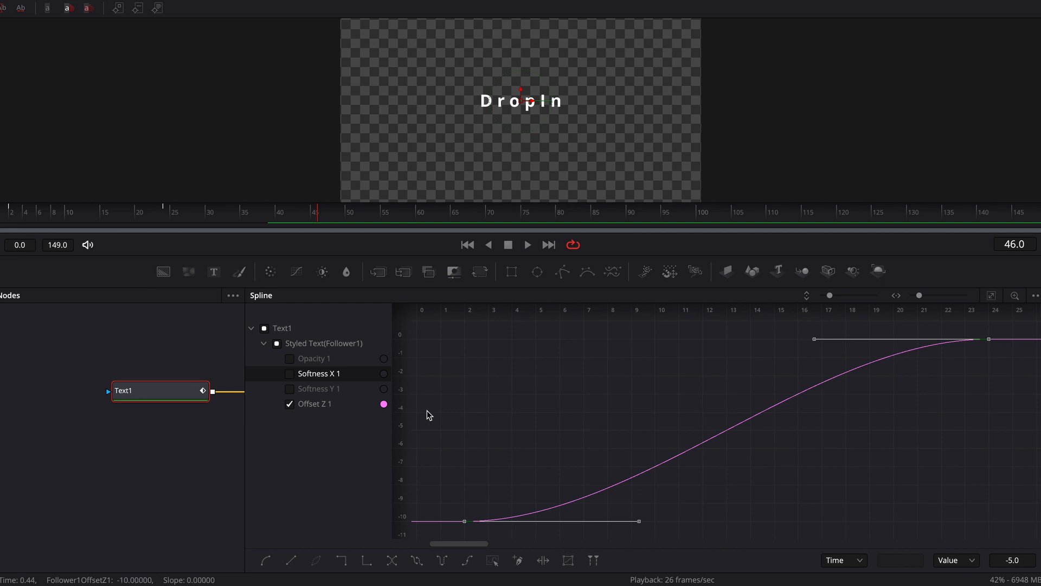
- Play the title from frame 0 to preview the smoothed drop-in animation
click(1, 219)
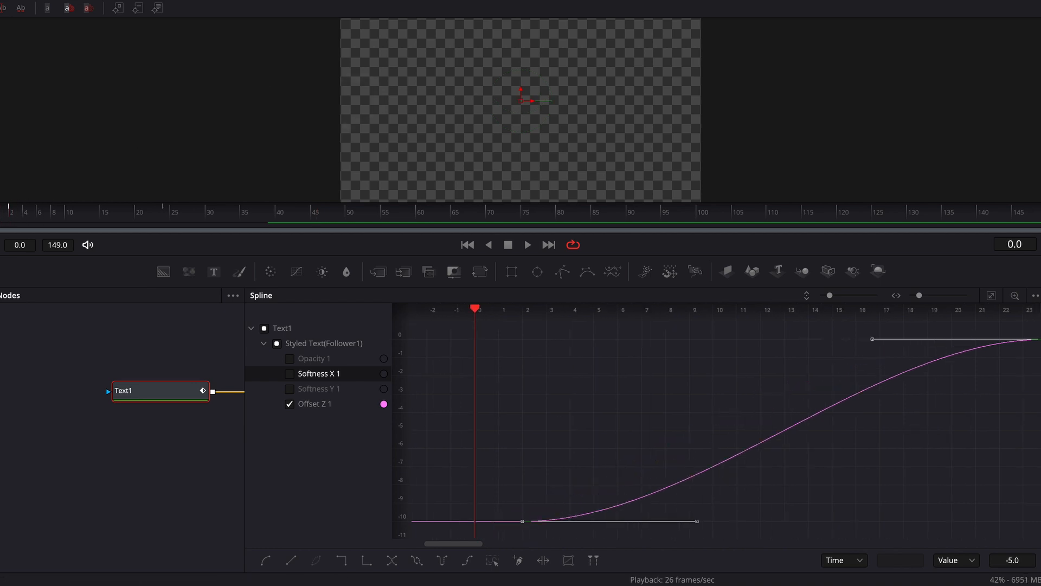
key(space)
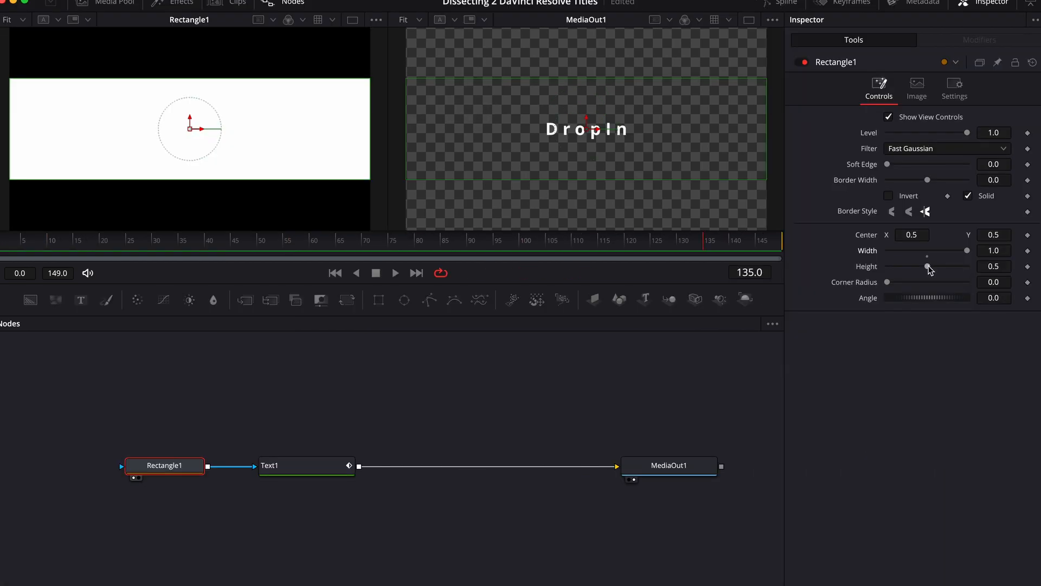
drag(929, 269, 1015, 270)
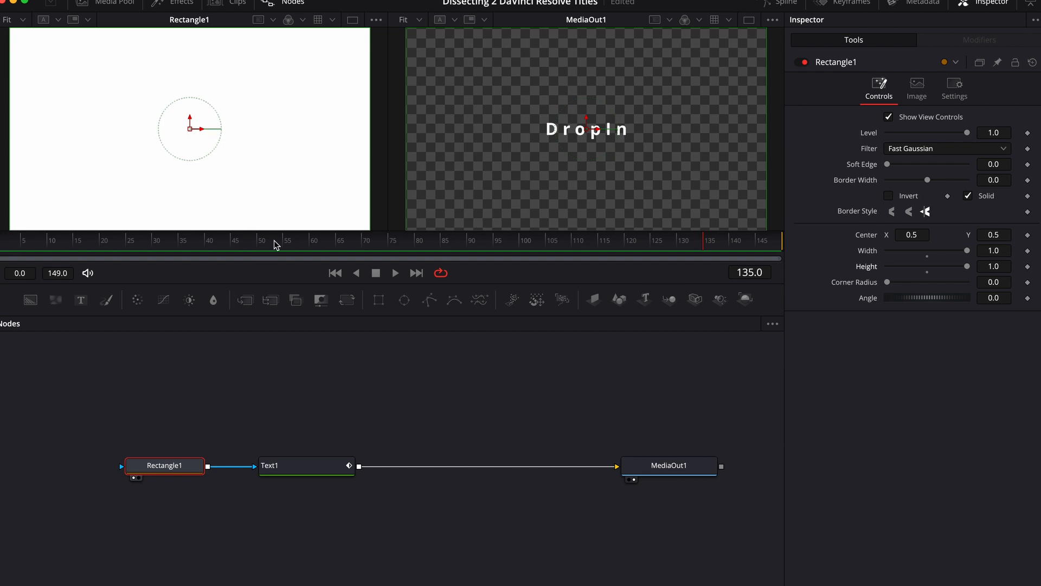
- Try shifting the Rectangle1 mask horizontally and reset its Center to the default
drag(204, 129, 205, 194)
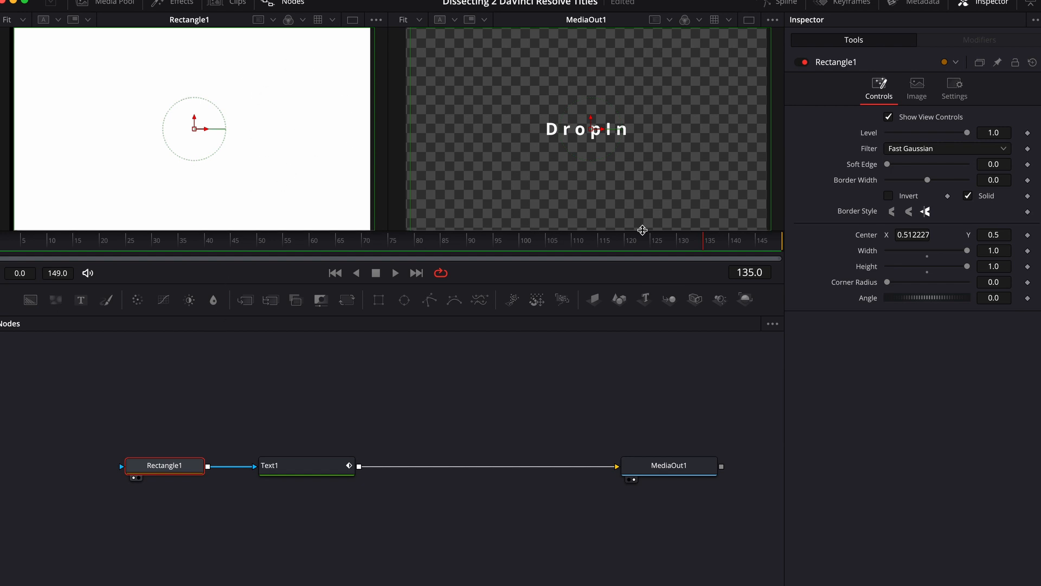
double_click(868, 237)
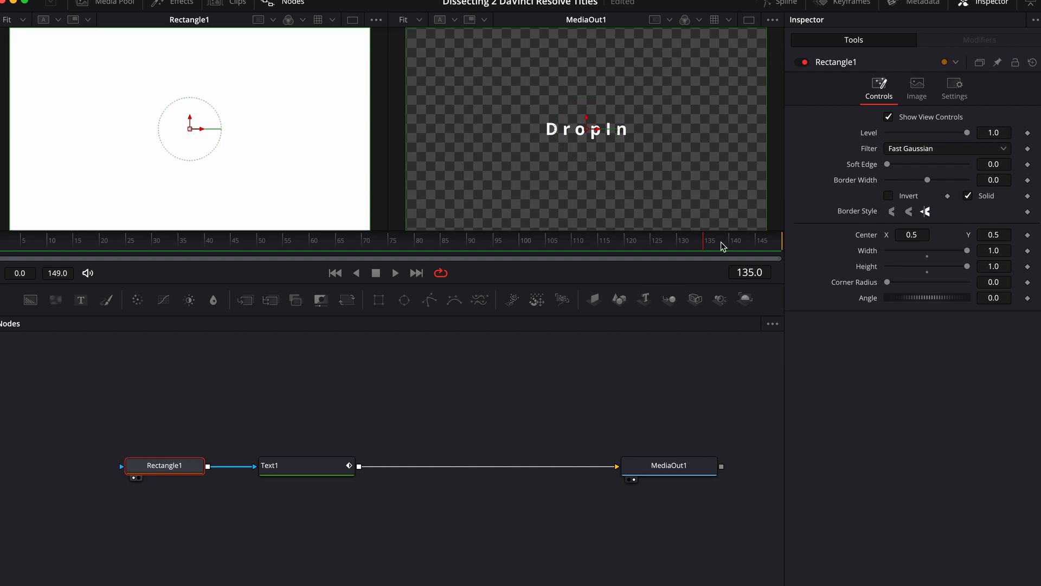
- Keyframe Rectangle1's Center at frames 120 and 149, moving the mask right to a Center X of about 1.19 at frame 149
click(627, 247)
click(1027, 235)
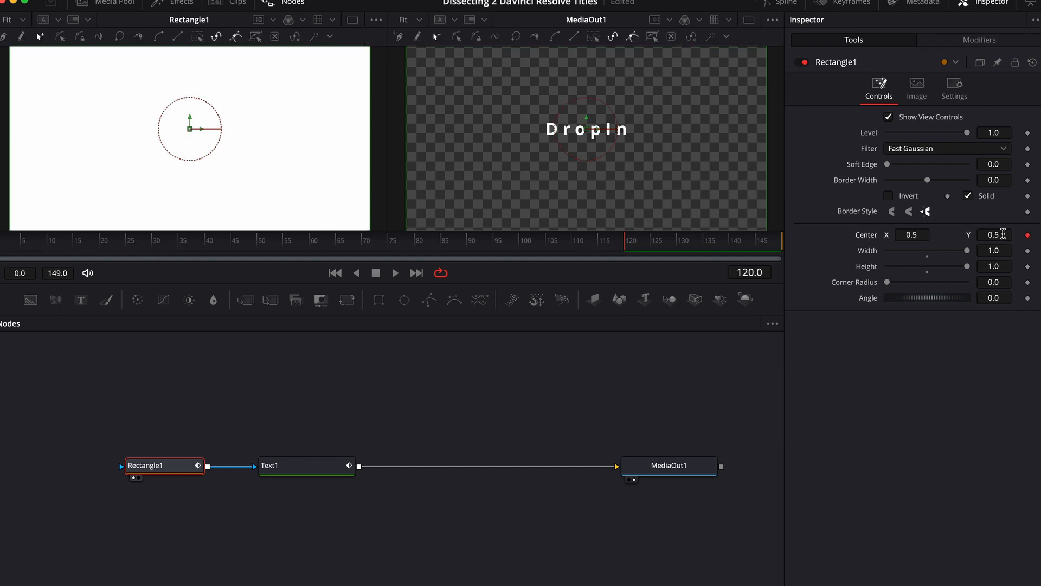
click(731, 242)
drag(731, 242, 867, 253)
click(1028, 235)
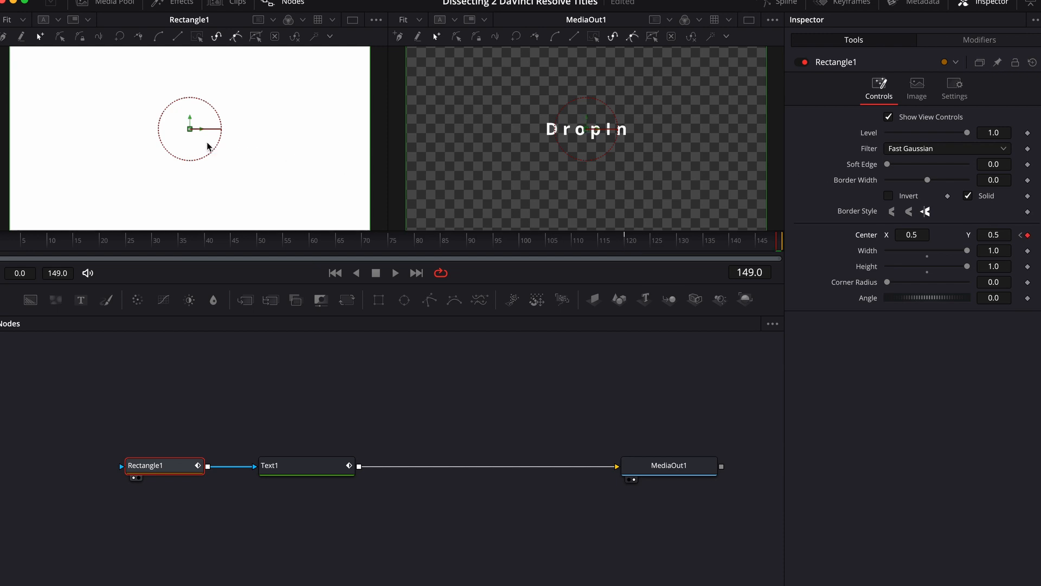
drag(204, 129, 449, 175)
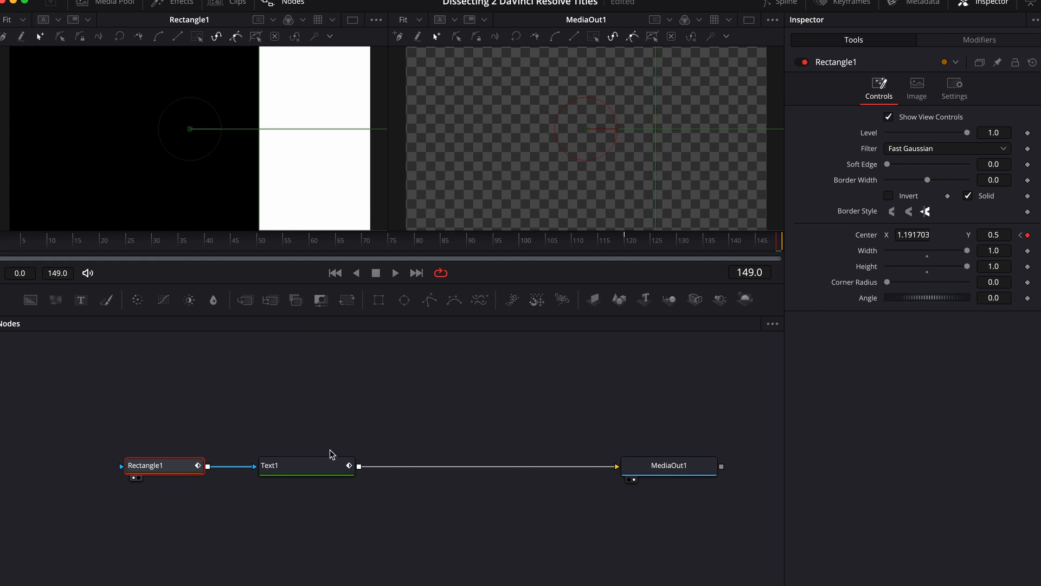
- Append "sdahfkjshdfjksahf" to the Text1 title to test the mask with longer text
click(324, 468)
click(820, 132)
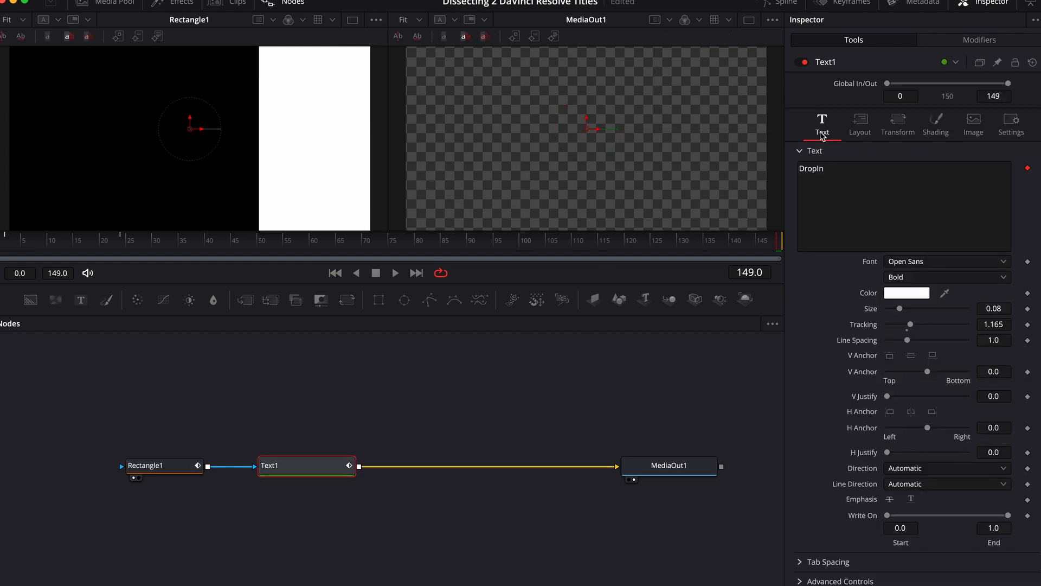
click(843, 170)
text(sdahjkjshdfjksahf)
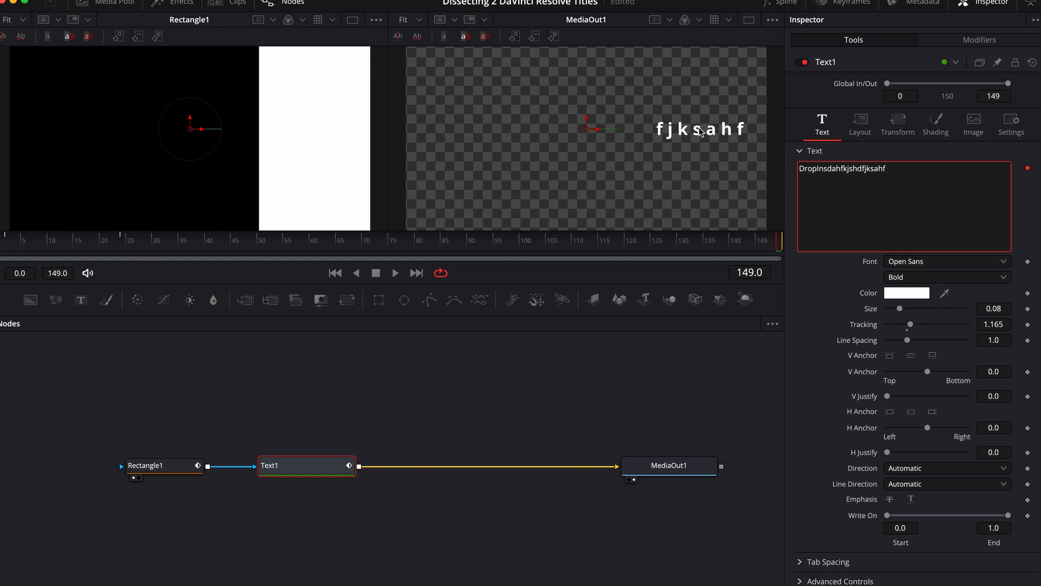
- Move the Rectangle1 mask farther right at frame 149, to a Center X of about 1.51
click(161, 466)
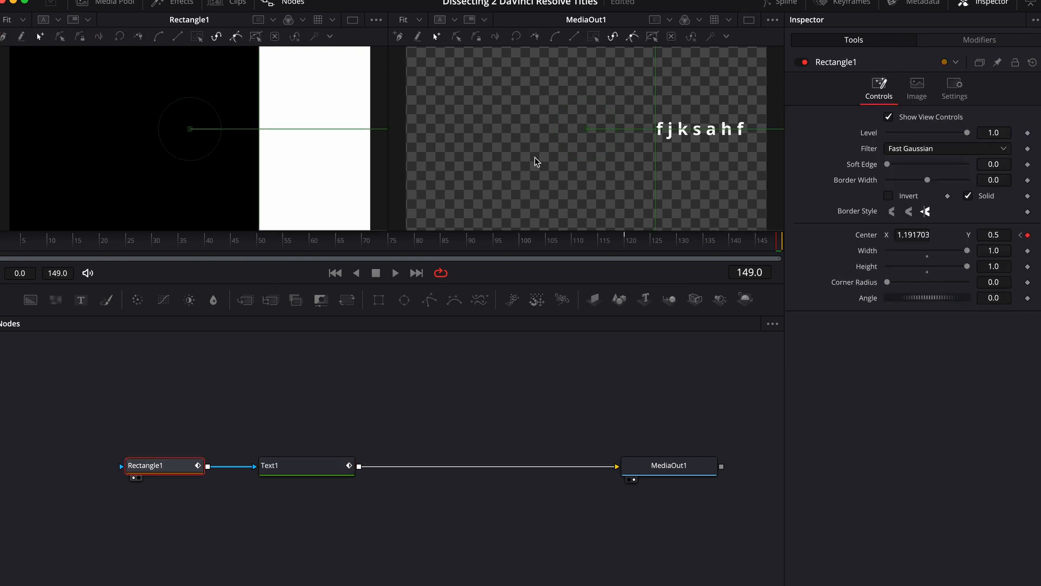
scroll(650, 158, right, 5)
drag(734, 127, 849, 146)
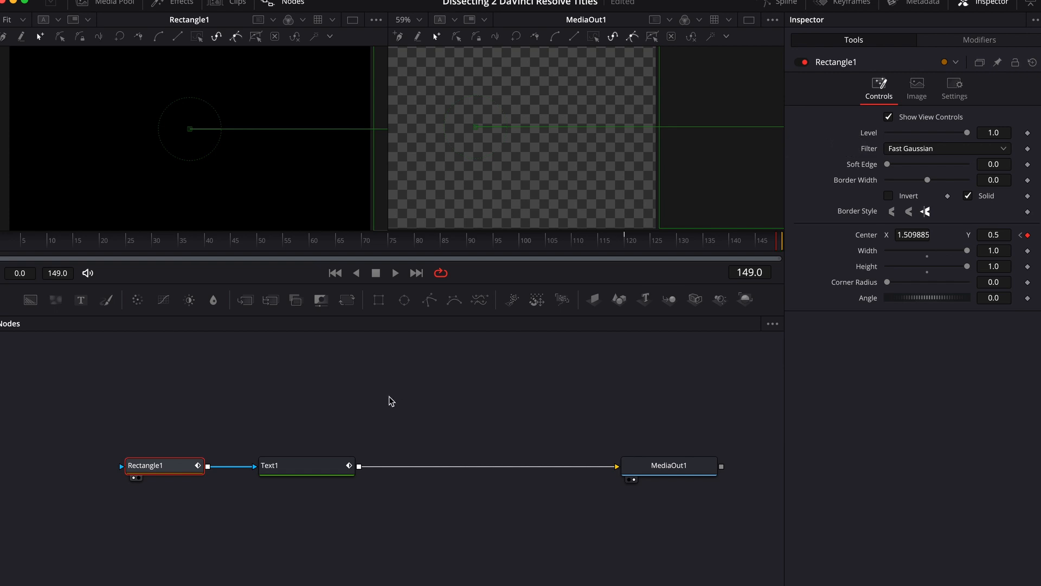
- Remove the extra test characters from the Text1 title so it reads "DropIn"
click(330, 468)
click(904, 167)
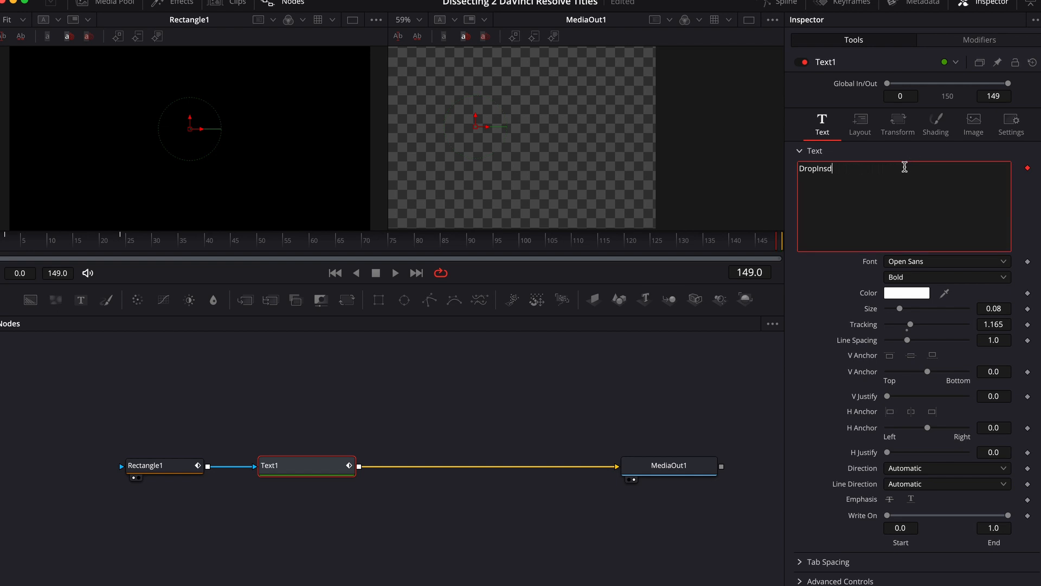
click(737, 172)
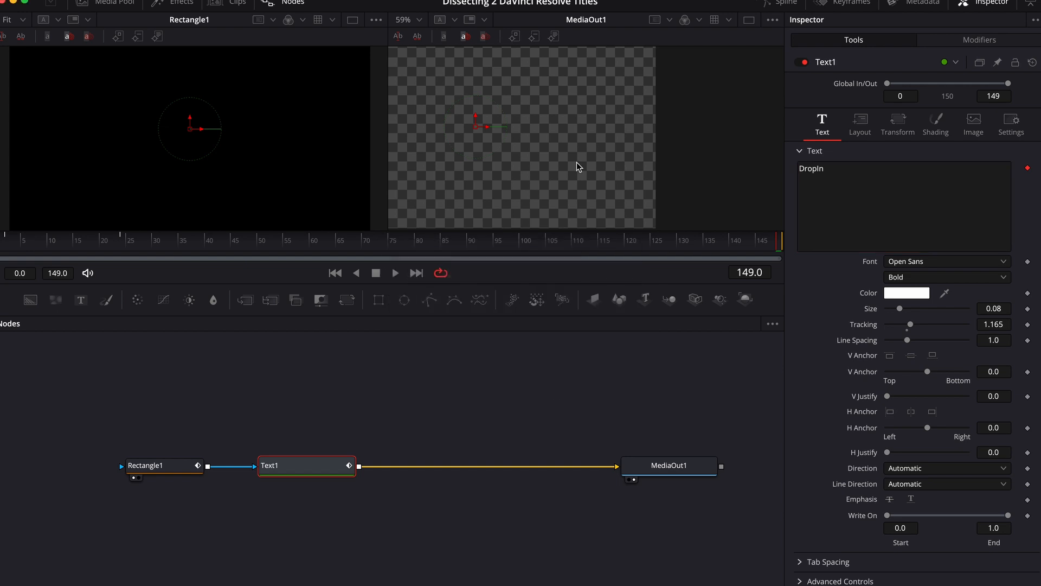
- Fit the MediaOut1 viewer and play back the title animation with its mask wipe
key(ctrl+f)
click(560, 242)
key(space)
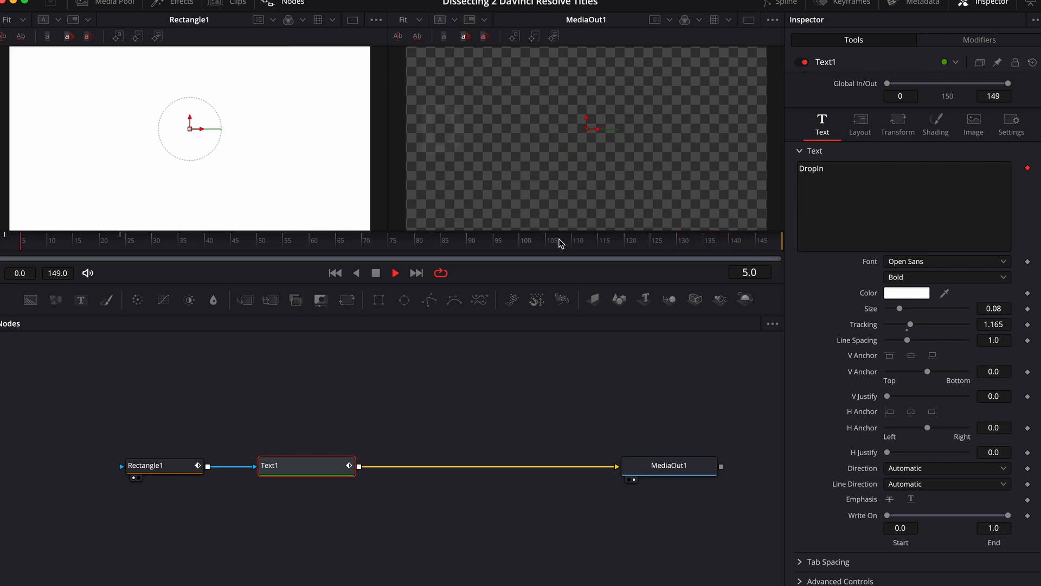
key(space)
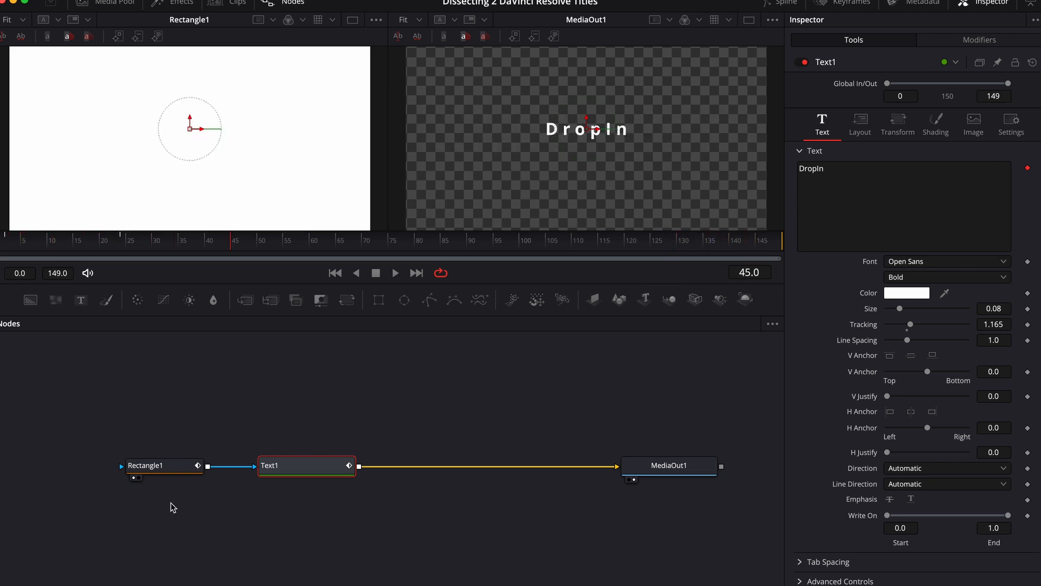
- Smooth the two Displacement keyframes of Rectangle1's Center path in the Spline editor
click(175, 471)
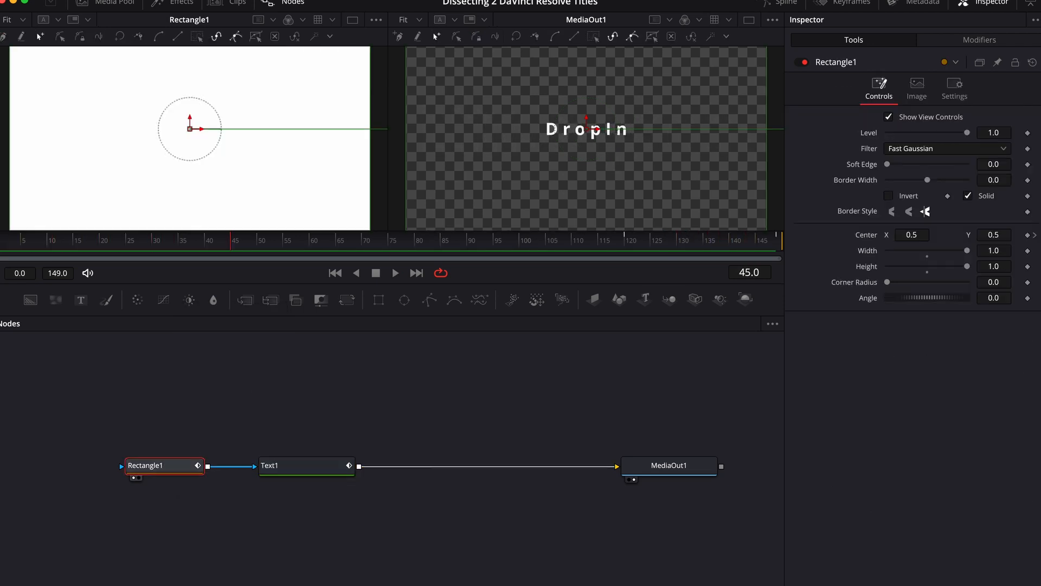
click(968, 3)
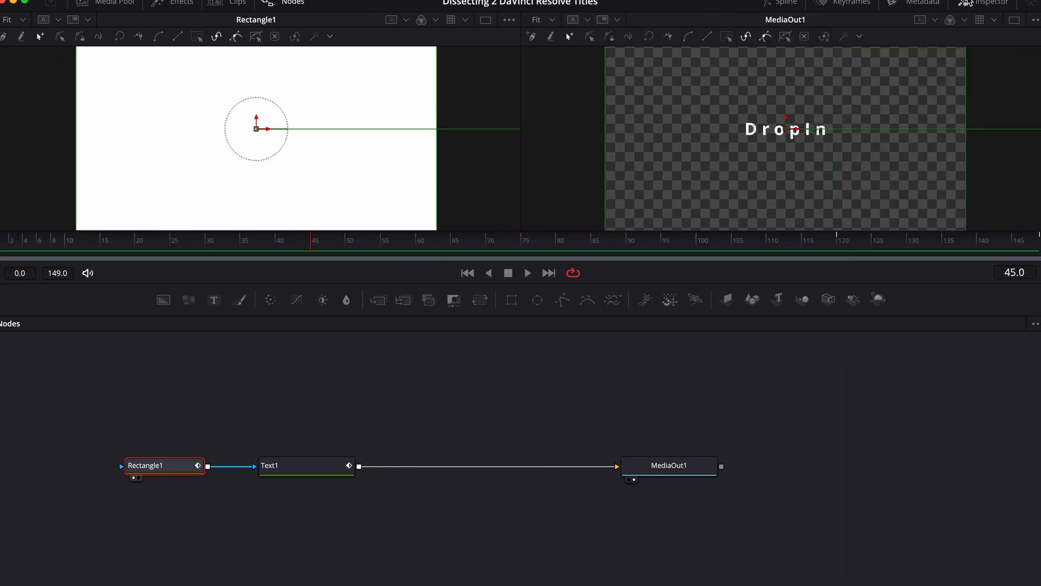
click(776, 4)
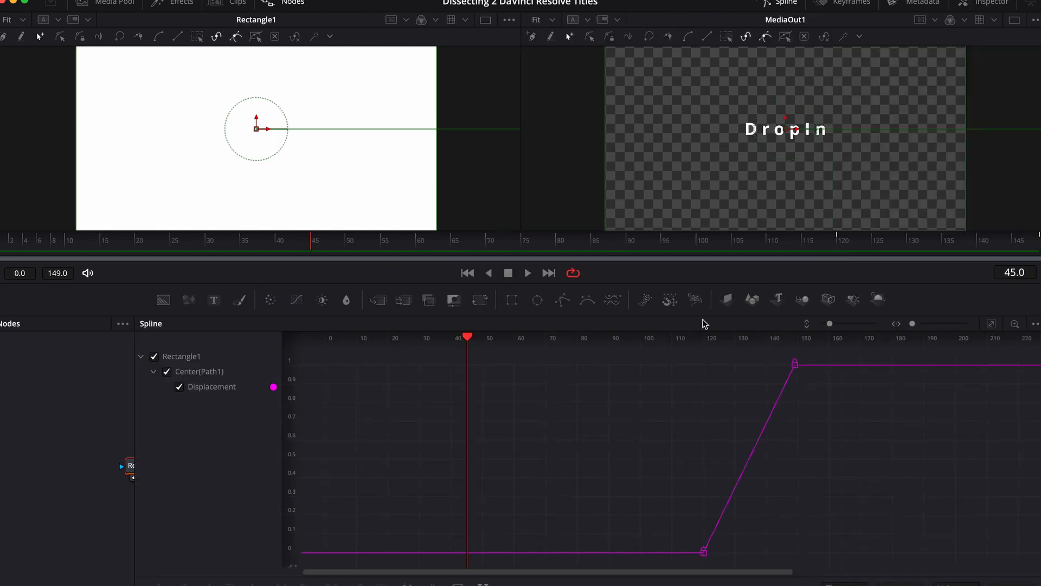
drag(846, 353, 618, 567)
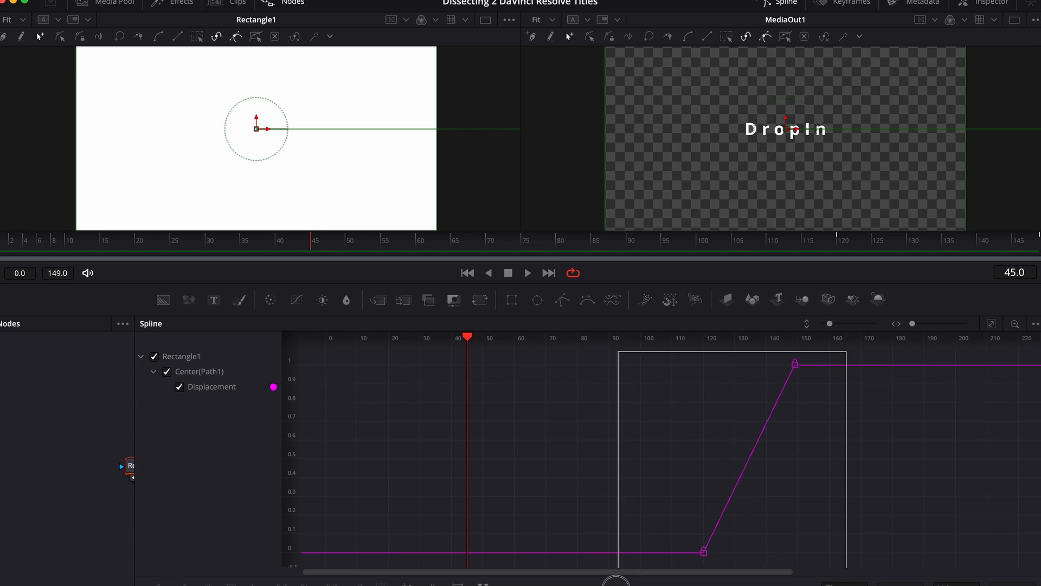
click(158, 584)
- Switch to the Edit page and play the end of the Fusion Composition clip to check the wipe-out
click(471, 585)
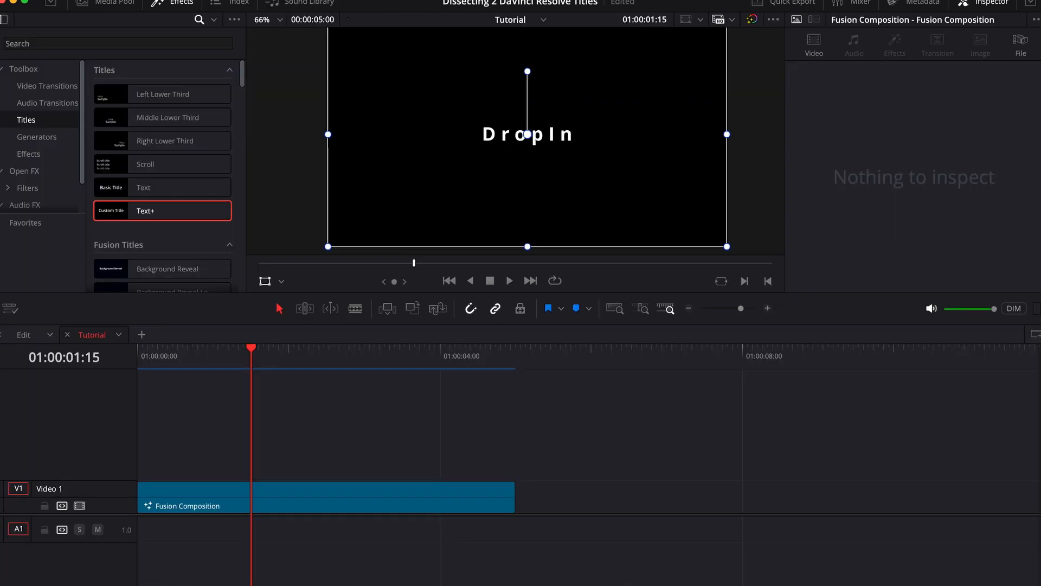
click(365, 349)
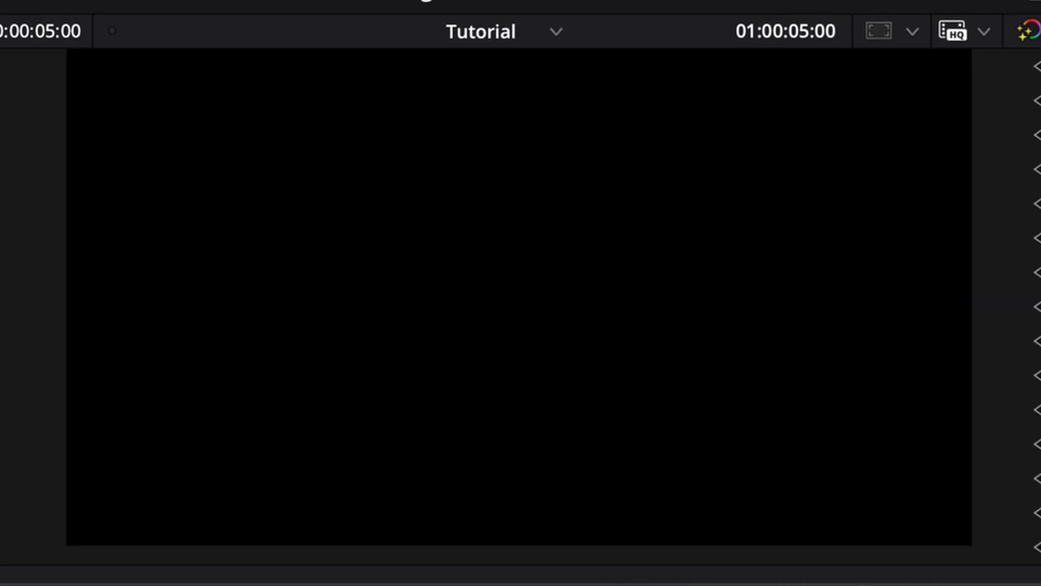
click(668, 582)
key(space)
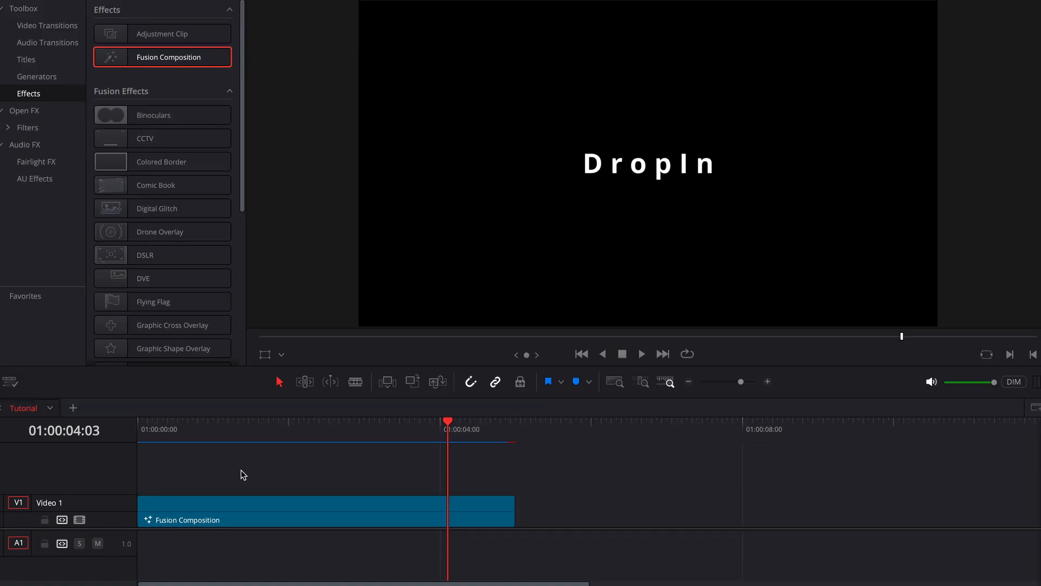
- Try a fade-out of about one second at the end of the Fusion Composition clip, and remove it again
mouse_move(512, 497)
mouse_down()
mouse_move(446, 501)
mouse_move(558, 500)
mouse_move(516, 507)
mouse_up()
mouse_move(513, 499)
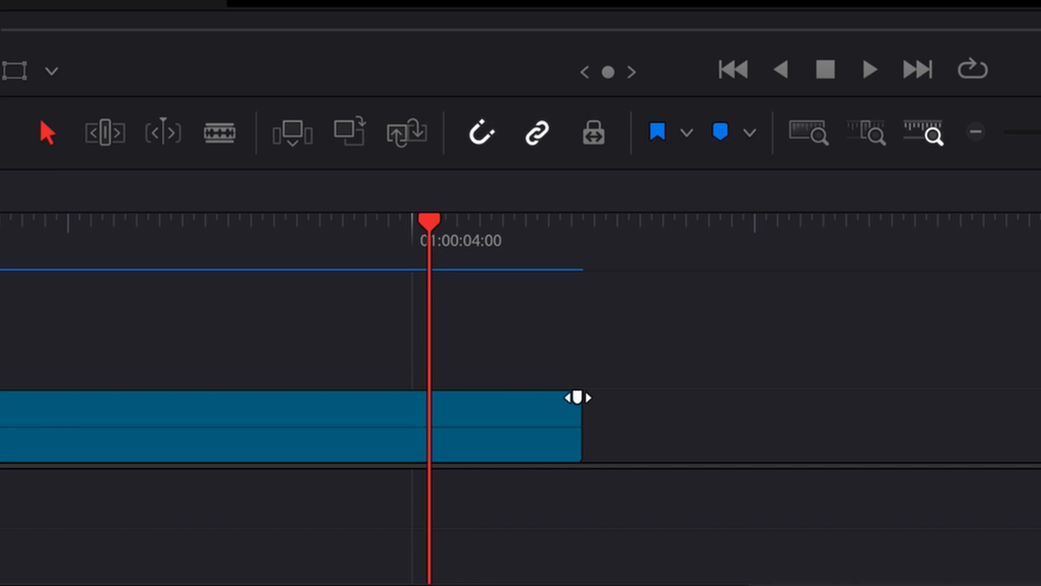
drag(577, 398, 429, 410)
drag(415, 410, 408, 412)
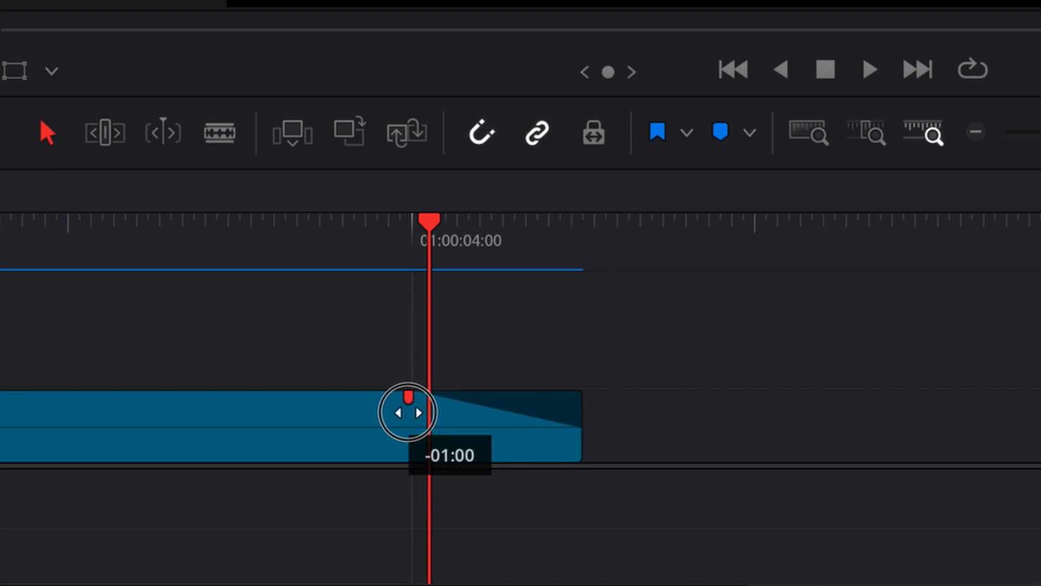
drag(408, 412, 753, 435)
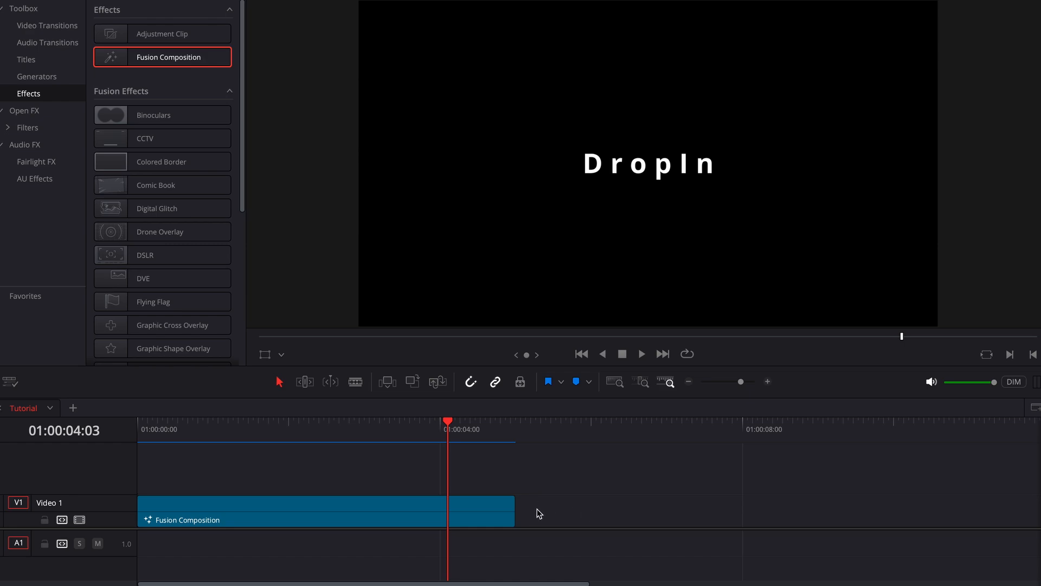
- Return to the Fusion page and add a keyframe for Follower1's shading Opacity at 1.0 on frame 123
key(shift+5)
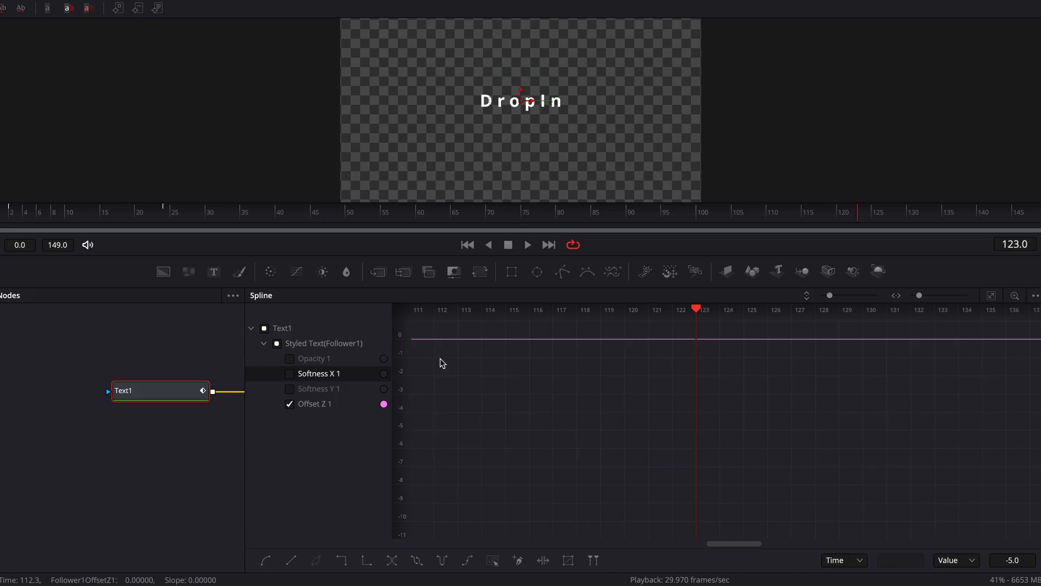
click(1020, 1)
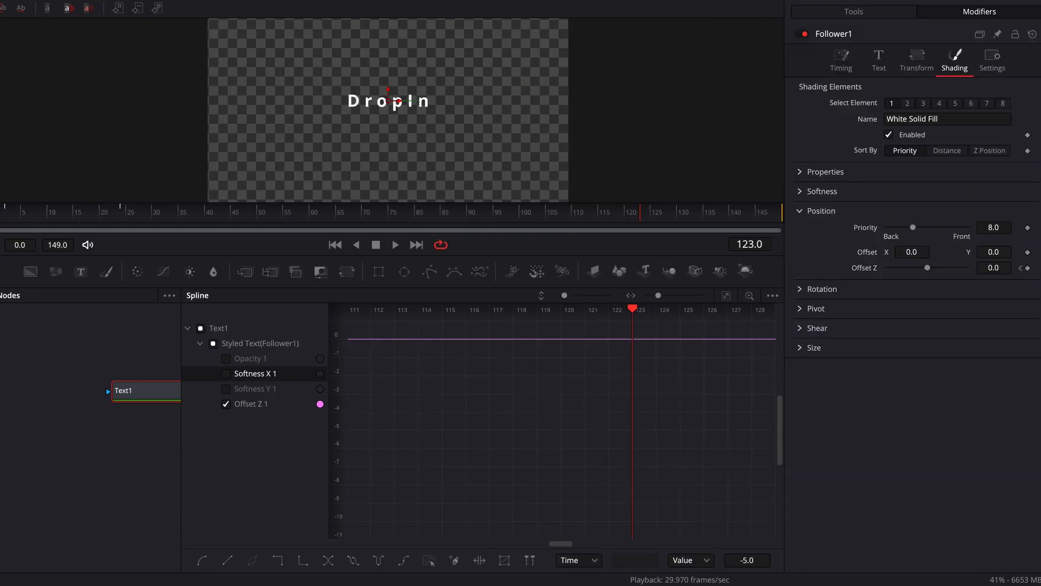
click(841, 60)
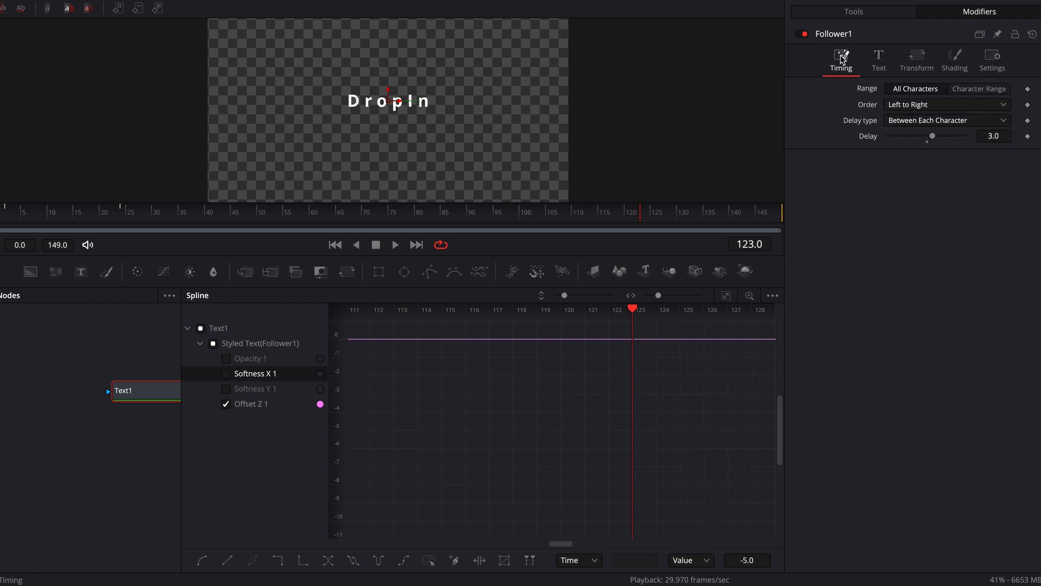
click(939, 73)
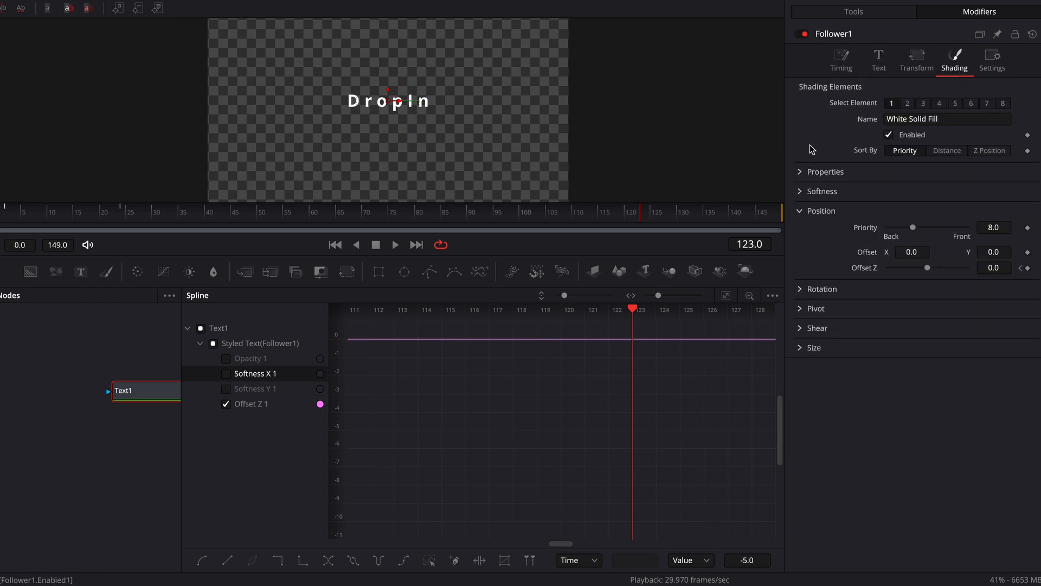
click(801, 172)
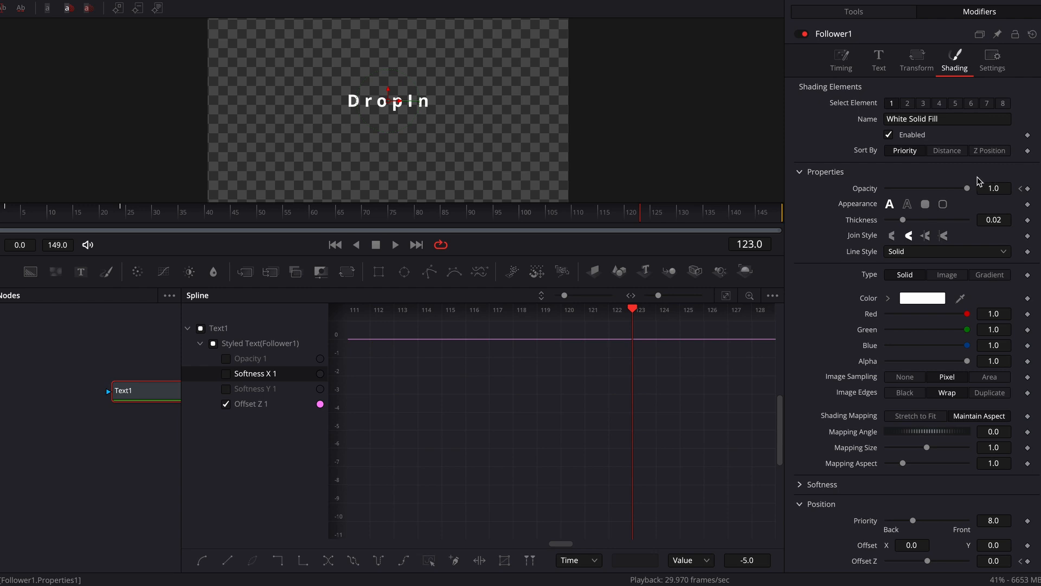
click(1028, 188)
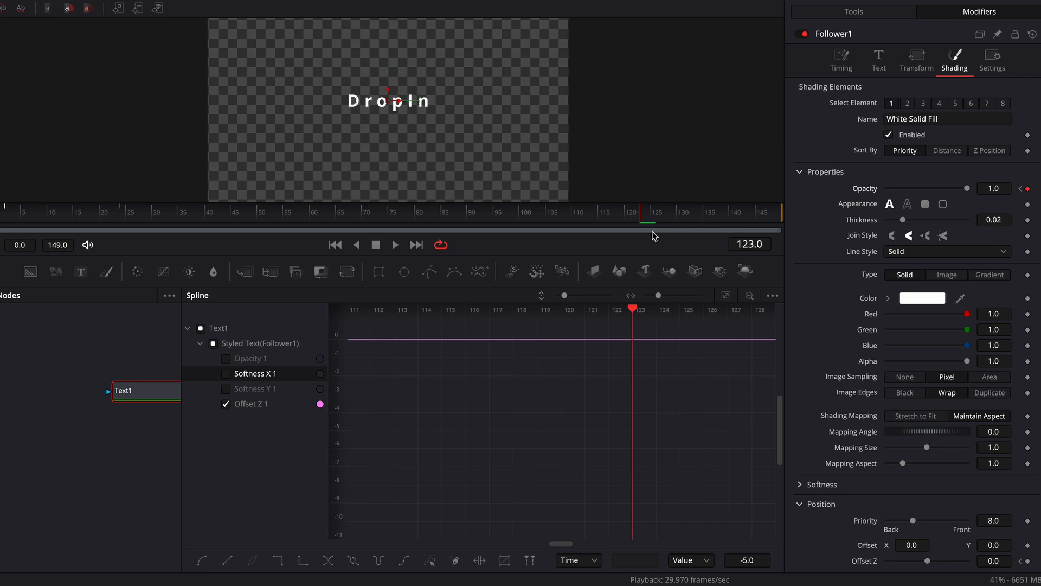
- Keyframe Follower1's Opacity at 0.0 on frame 149 and hide the Offset Z 1 curve in the Spline editor
drag(695, 212, 819, 213)
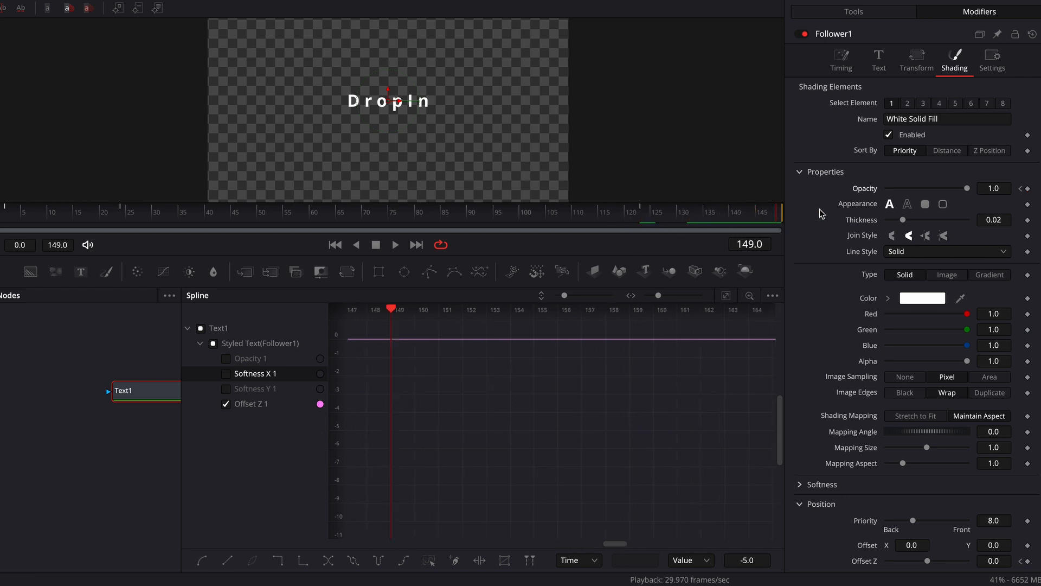
click(1028, 189)
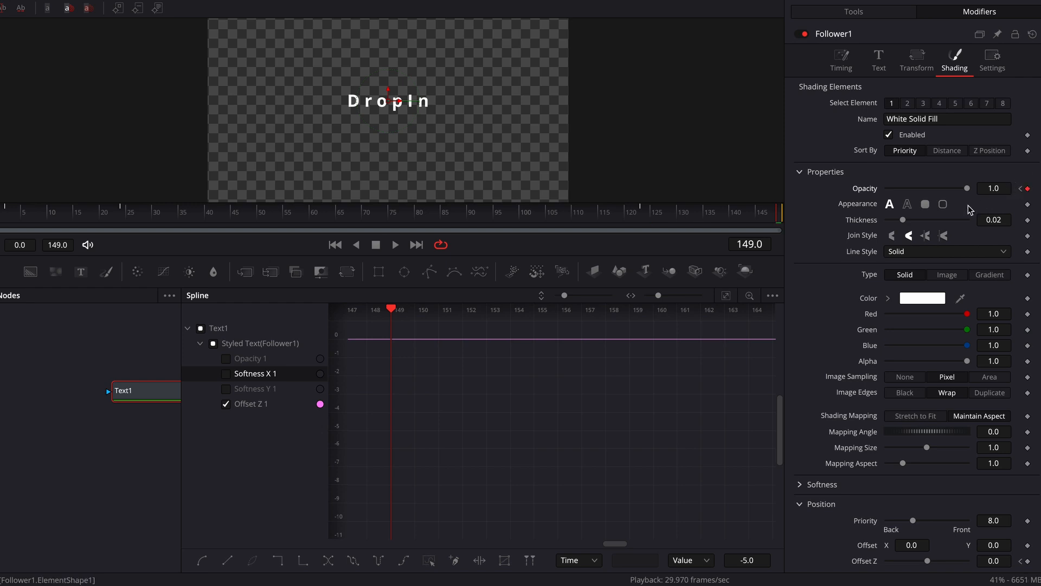
drag(968, 190, 837, 191)
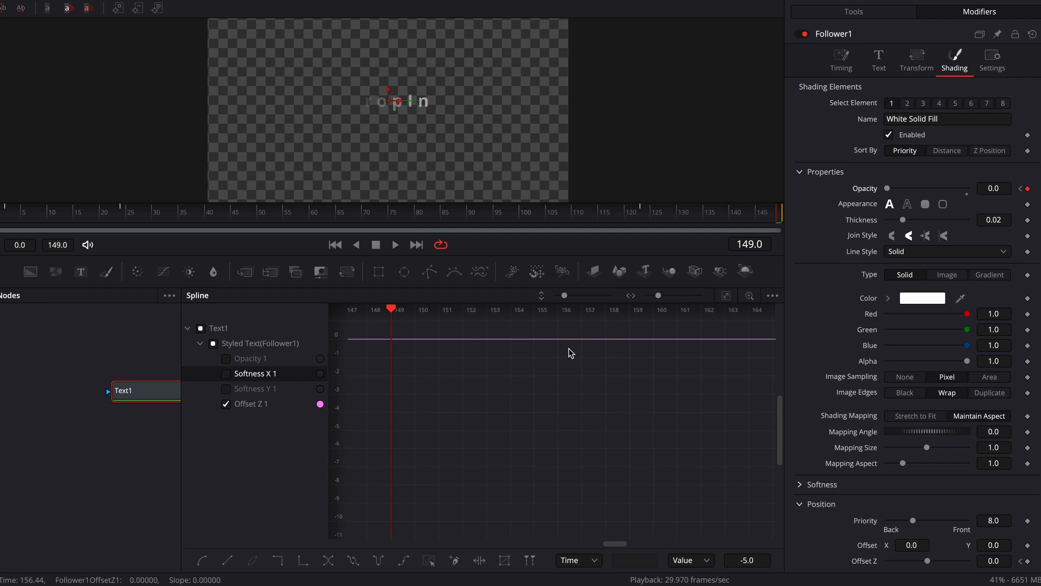
click(225, 404)
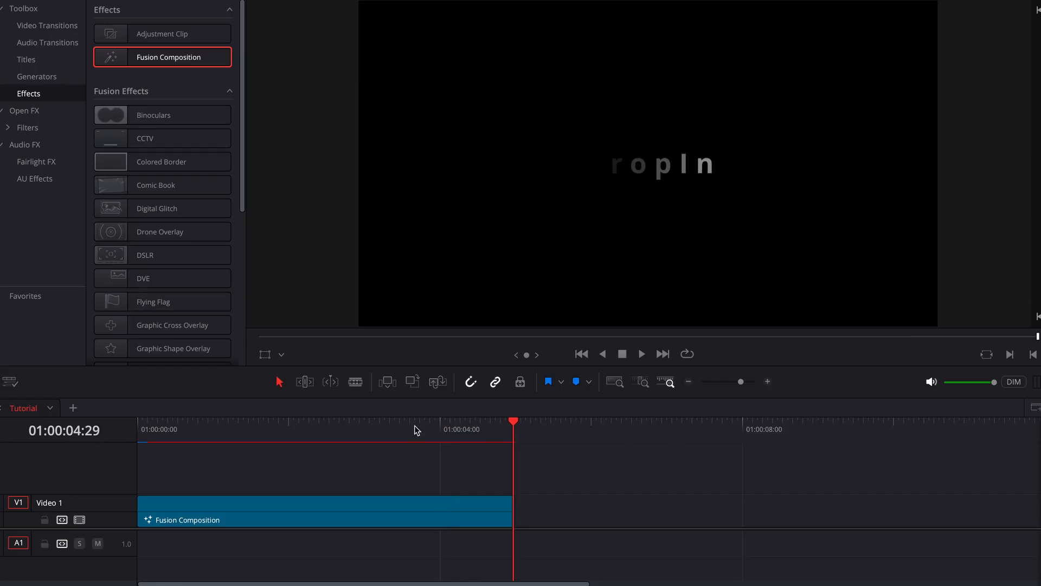
- Play the end of the Fusion Composition clip on the Edit page to check the per-character fade-out
click(385, 432)
key(space)
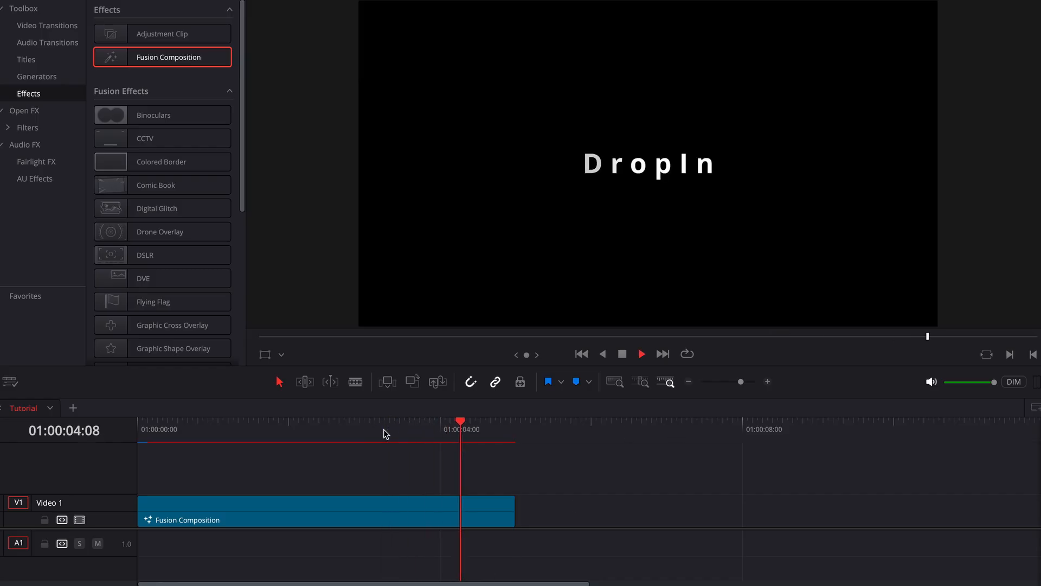
click(467, 429)
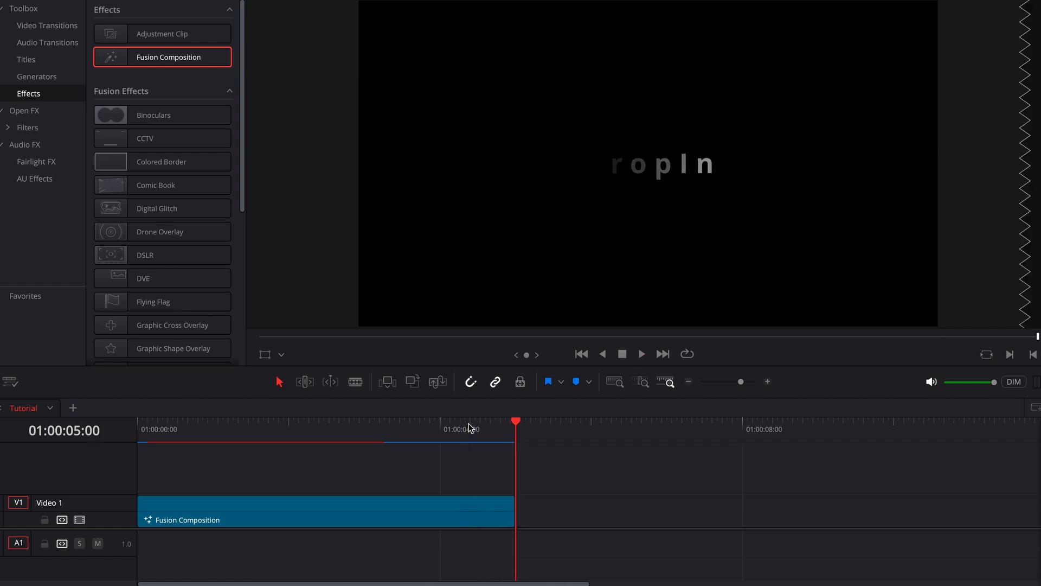
- Return to the Fusion page and show Text1's expanded keyframe tracks in the Keyframes editor, fitted to view
click(513, 585)
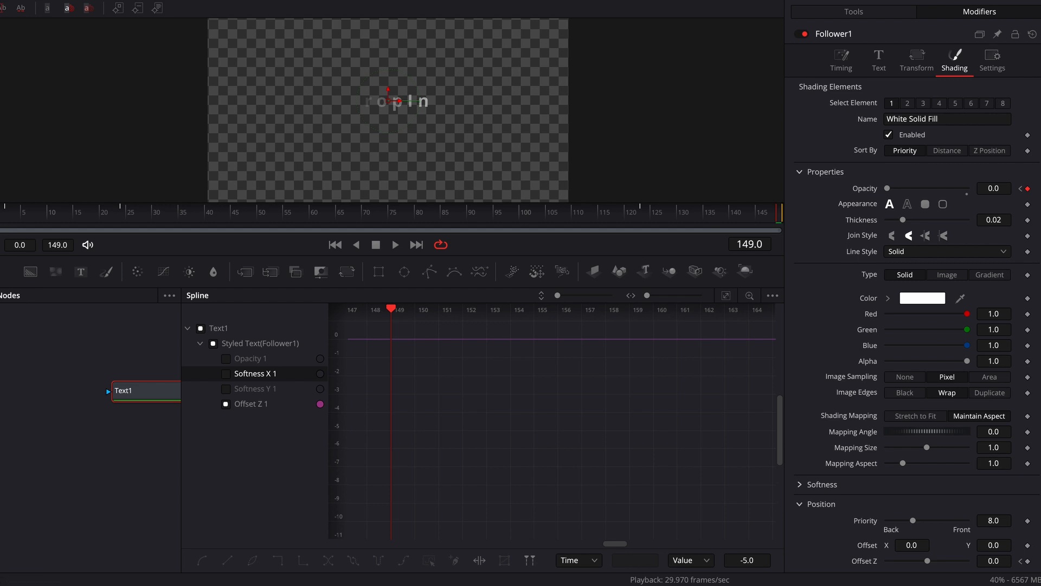
click(833, 0)
click(781, 0)
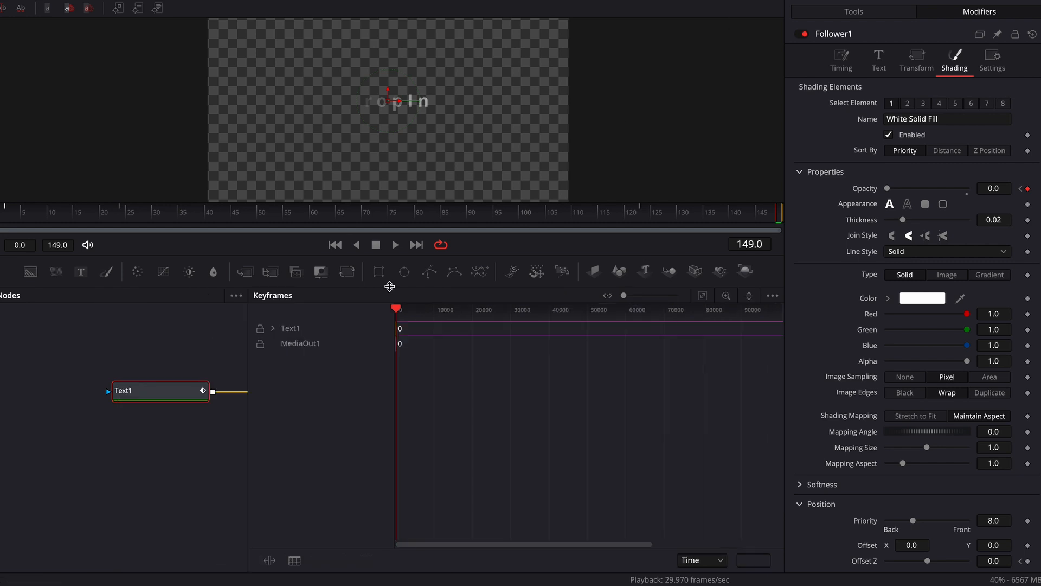
click(274, 328)
key(ctrl+f)
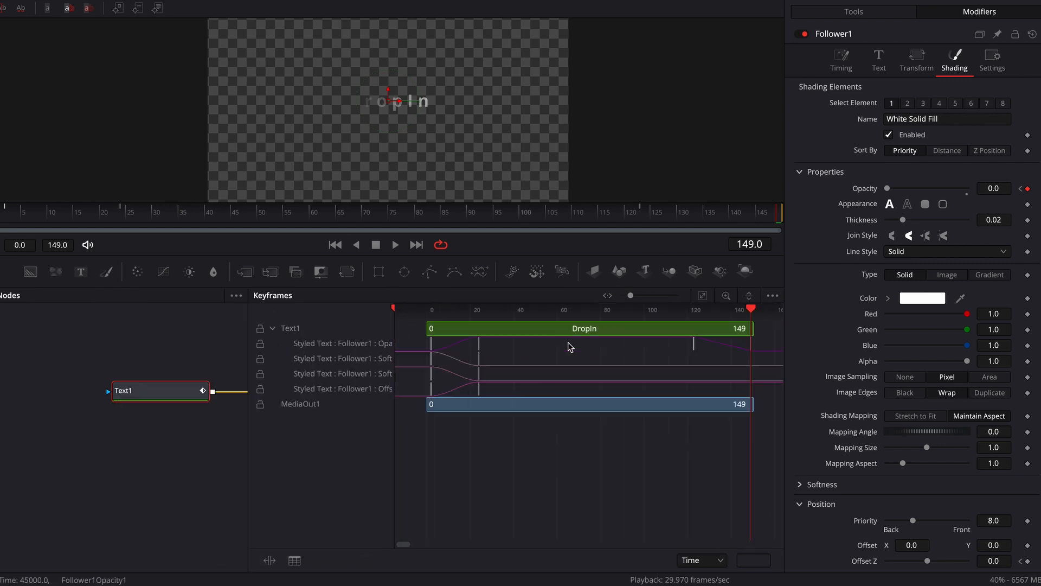
- Select Follower1's last two Opacity keyframes in the Keyframes editor and widen the editor so the full track names fit
drag(658, 350, 783, 333)
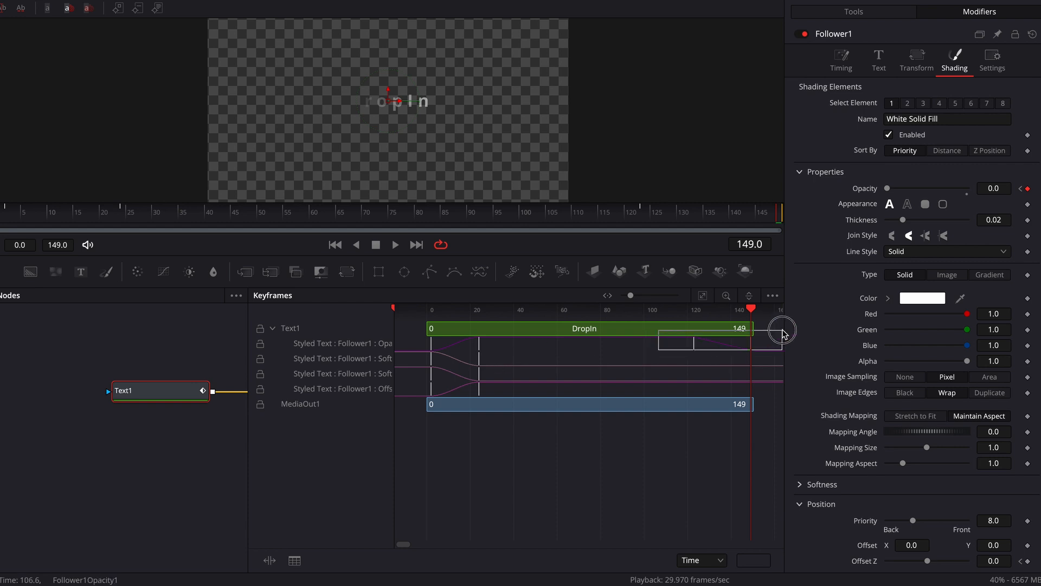
drag(783, 333, 782, 333)
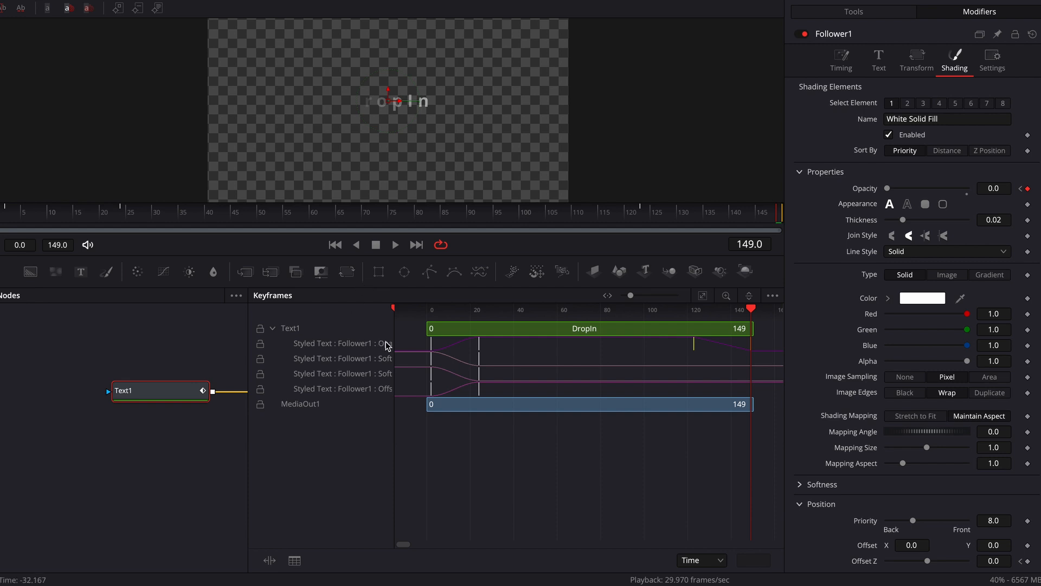
drag(393, 350, 427, 355)
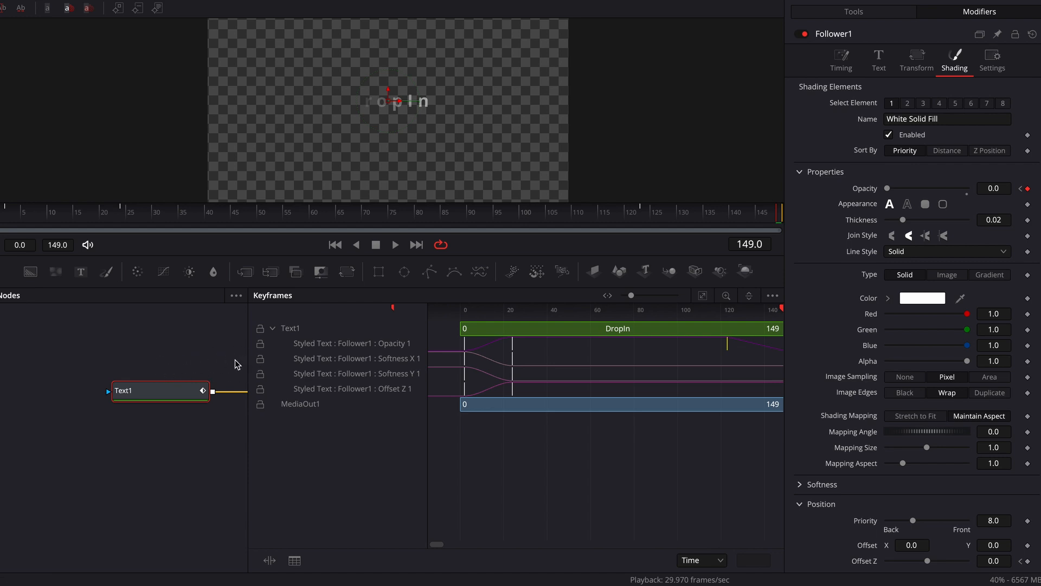
drag(247, 359, 119, 355)
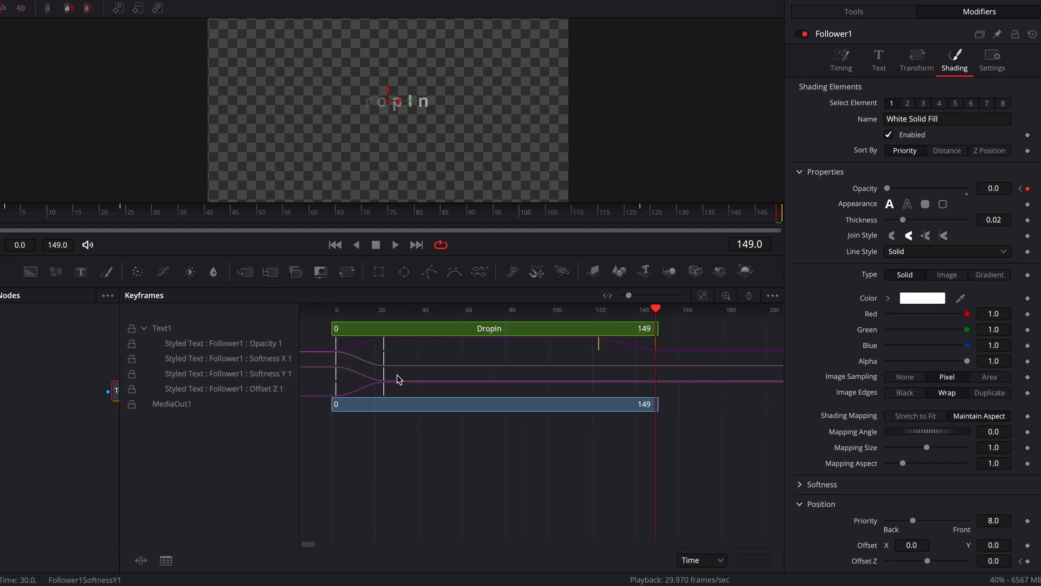
- Move Follower1's two selected exit Opacity keyframes later so that the first of them sits at frame 139
click(598, 346)
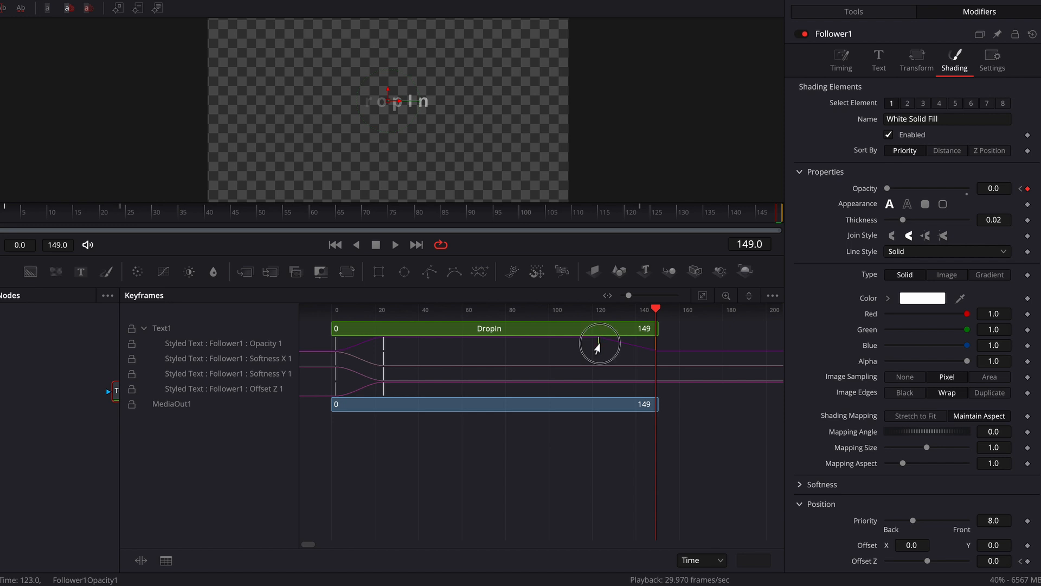
drag(598, 349, 612, 349)
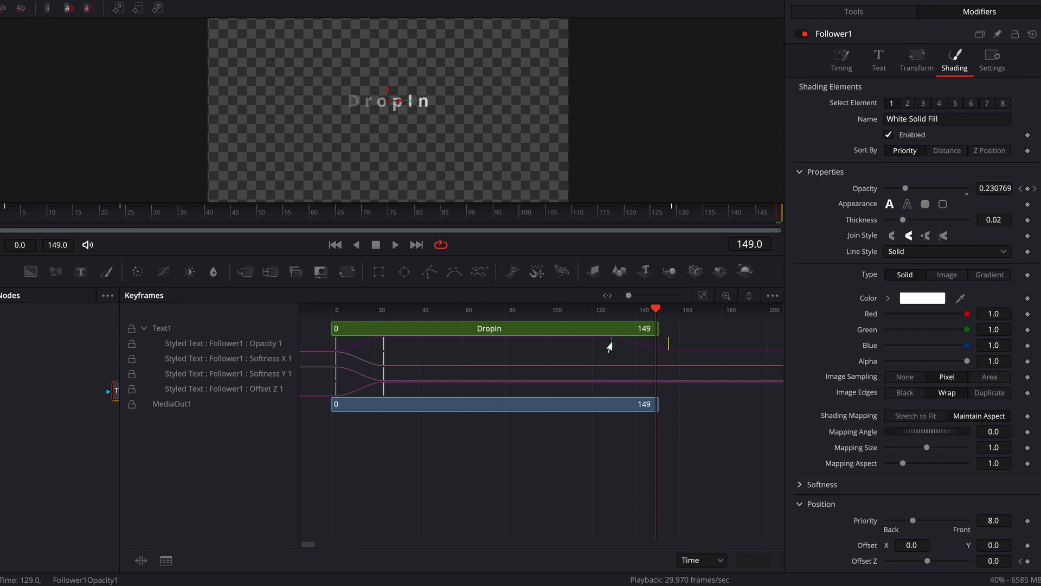
drag(608, 349, 634, 350)
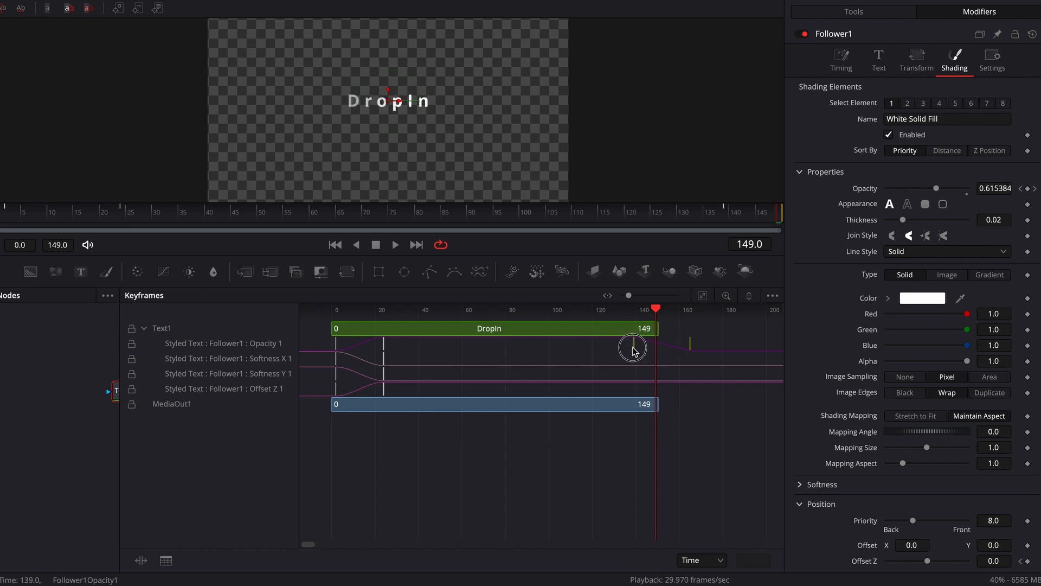
click(451, 583)
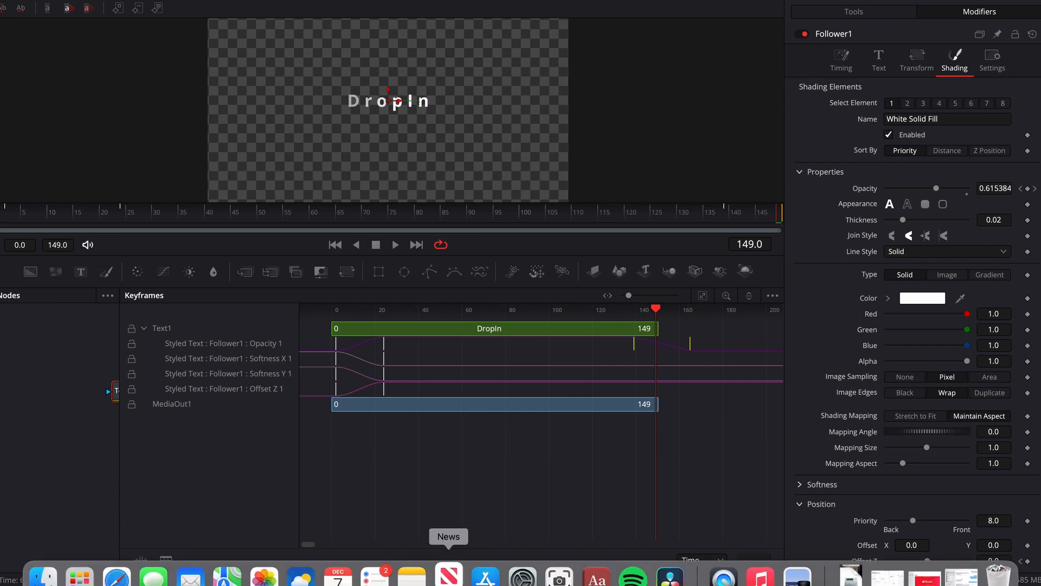
right_click(449, 576)
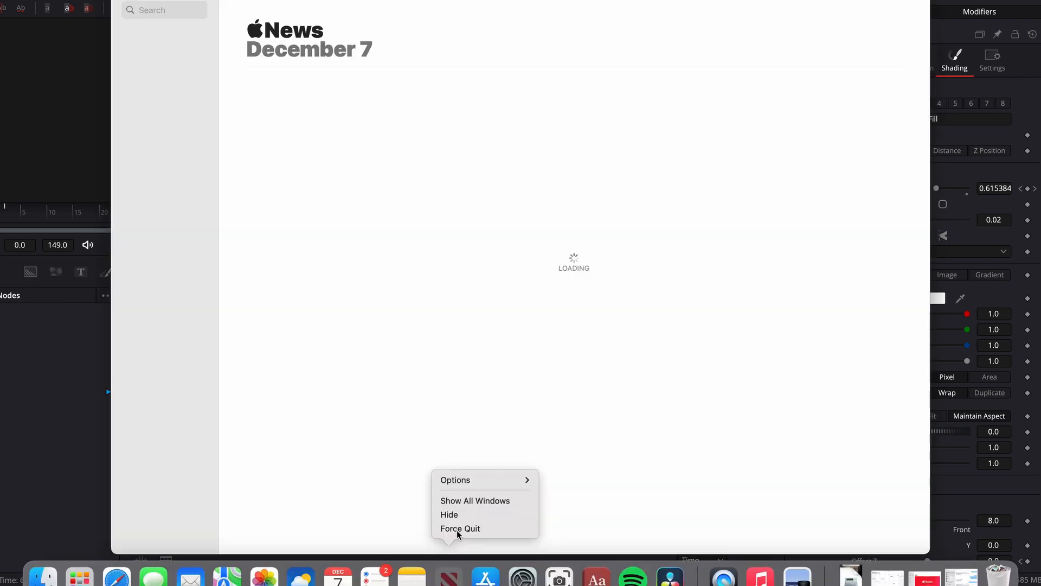
click(457, 528)
- Play the last second of the Fusion Composition clip on the Edit page to check the delayed per-character fade-out
click(462, 584)
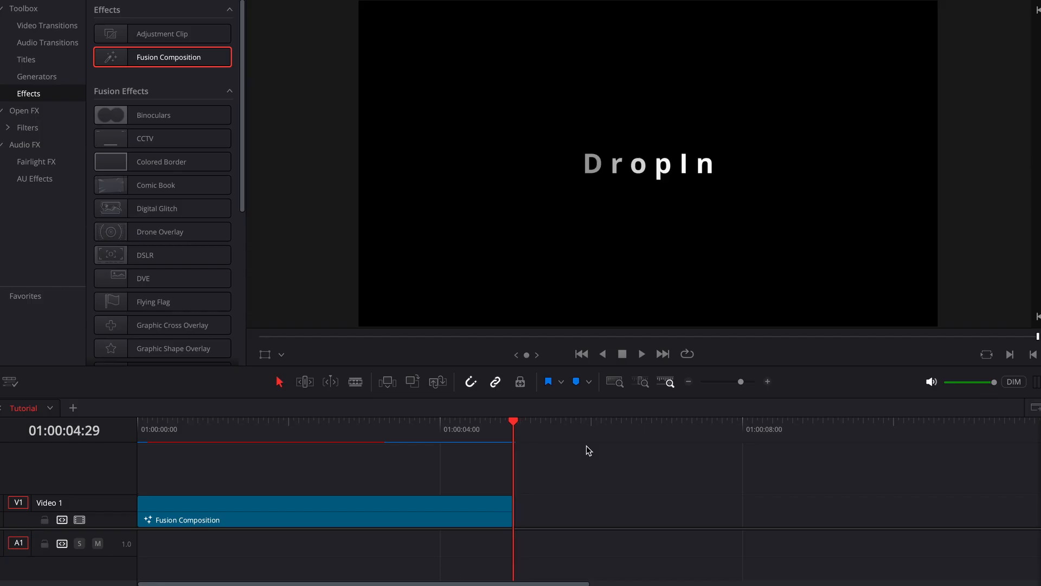
click(444, 430)
key(space)
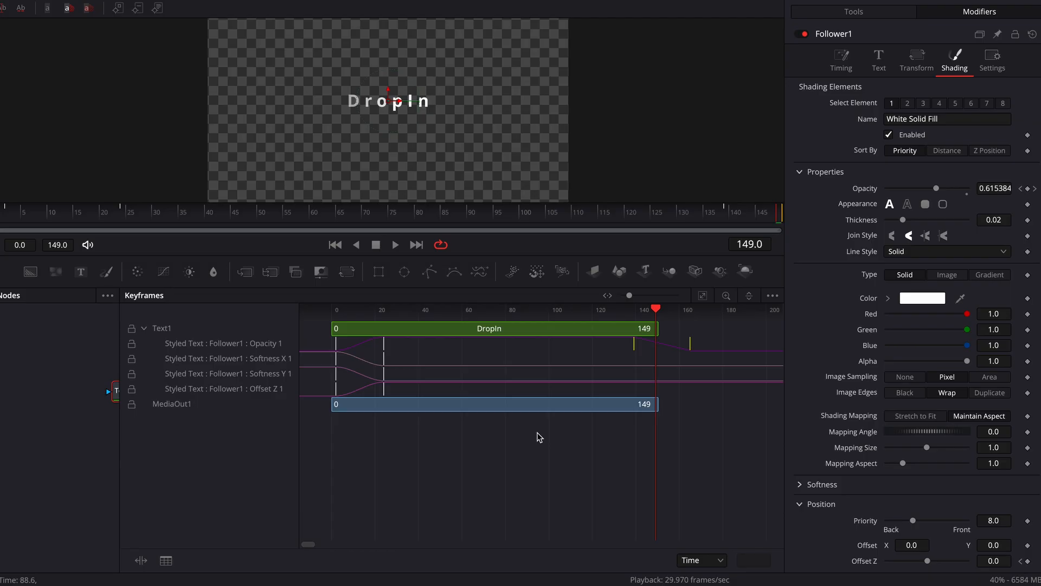
- Move both exit Opacity keyframes of Follower1 well before the clip's end in Fusion, and play the clip on the Edit page
click(688, 349)
drag(687, 350, 602, 350)
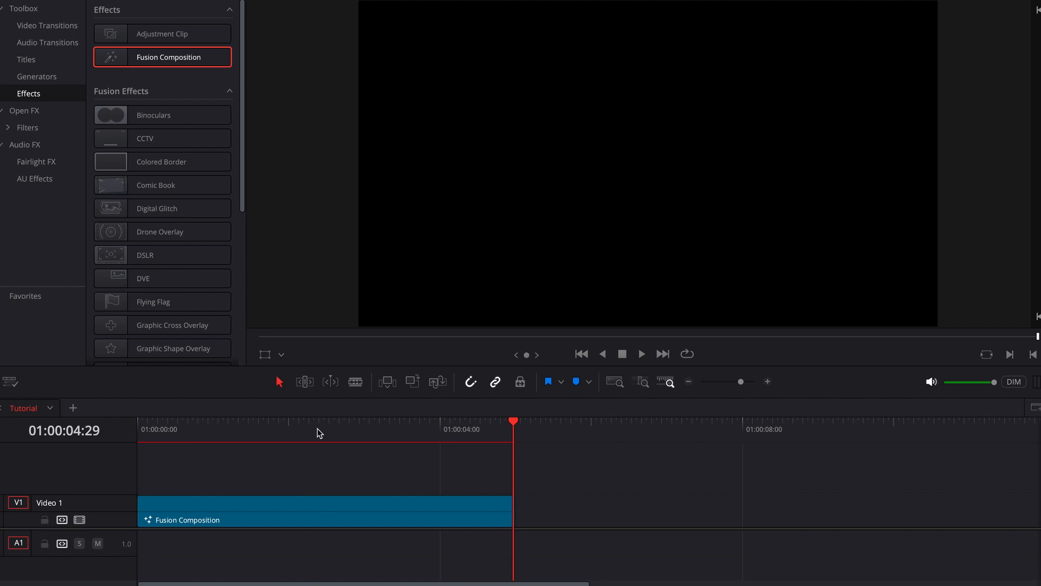
click(316, 432)
key(space)
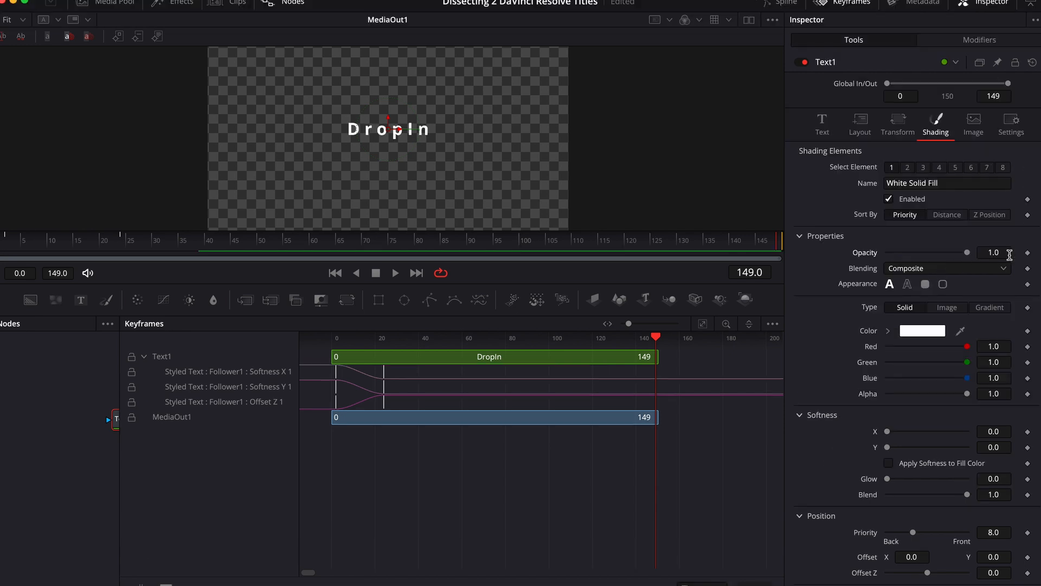
- Keyframe Text1's own shading Opacity at 1.0 on frame 131 and 0.0 on frame 149
click(1027, 253)
click(685, 245)
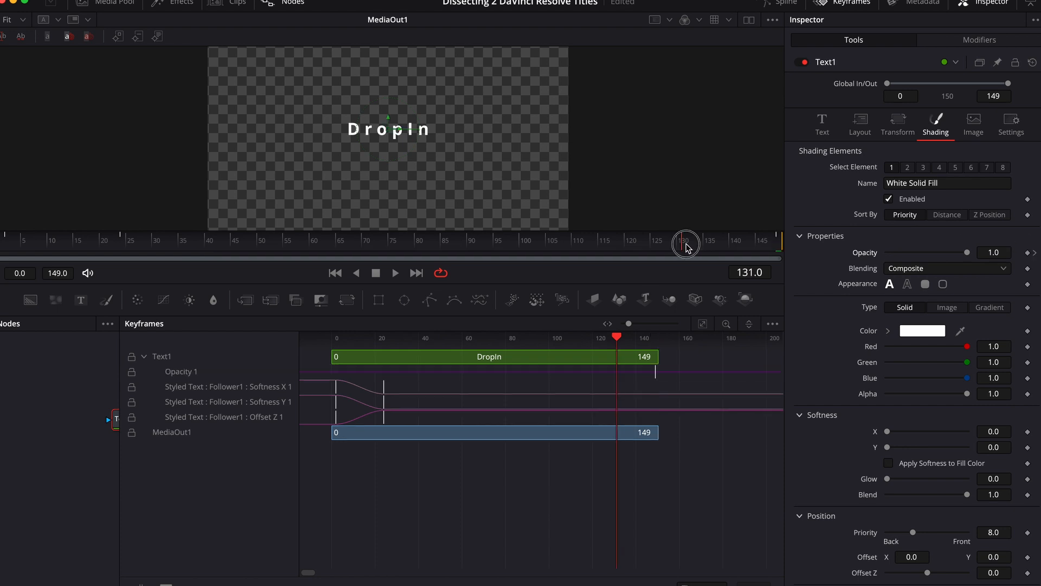
click(1028, 253)
click(1036, 254)
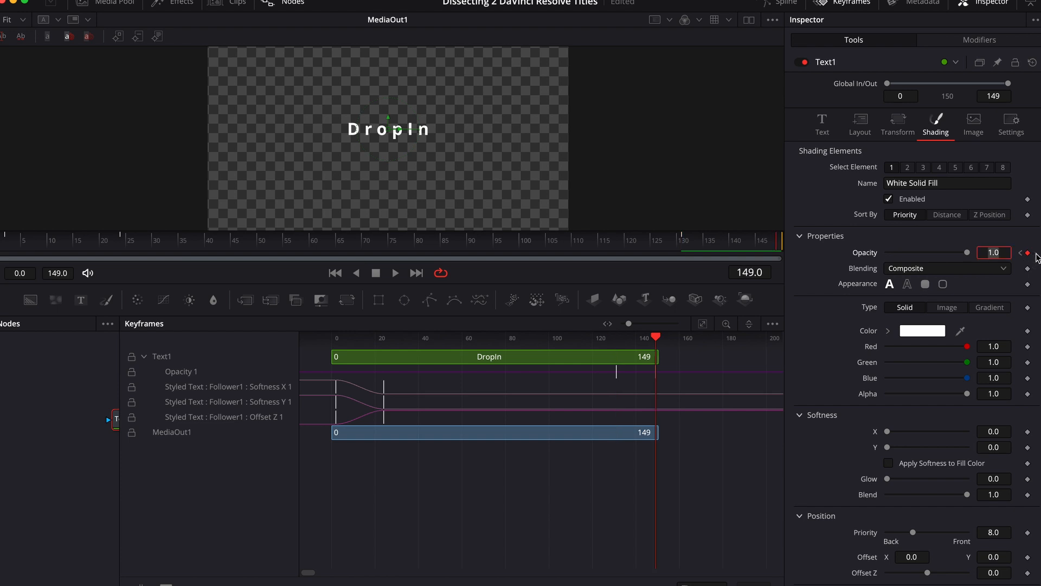
drag(967, 254, 838, 274)
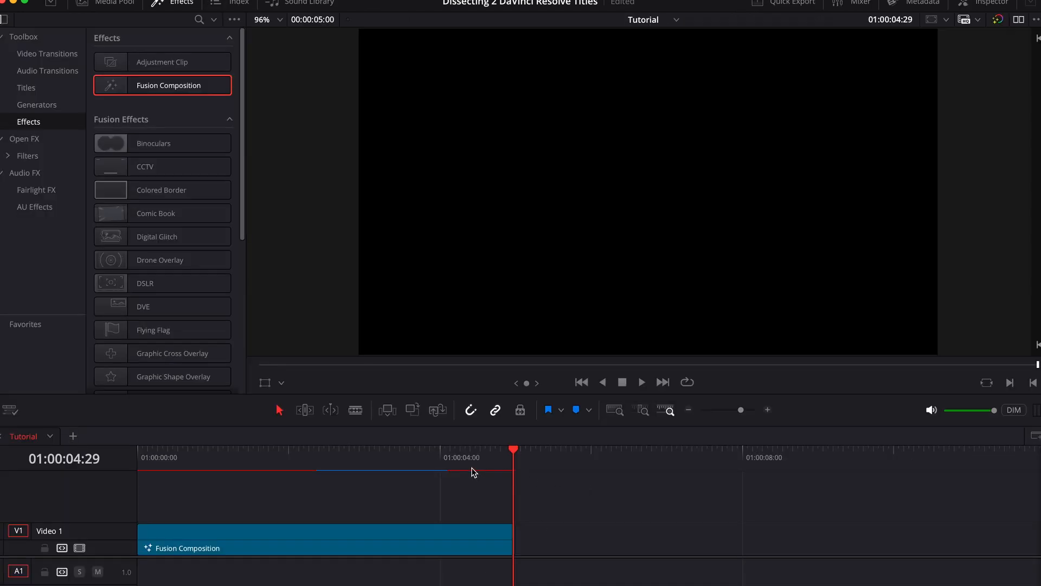
- Play the whole-title fade-out on the Edit page, and reset Text1's shading Opacity in Fusion to remove its keyframes
click(421, 453)
key(space)
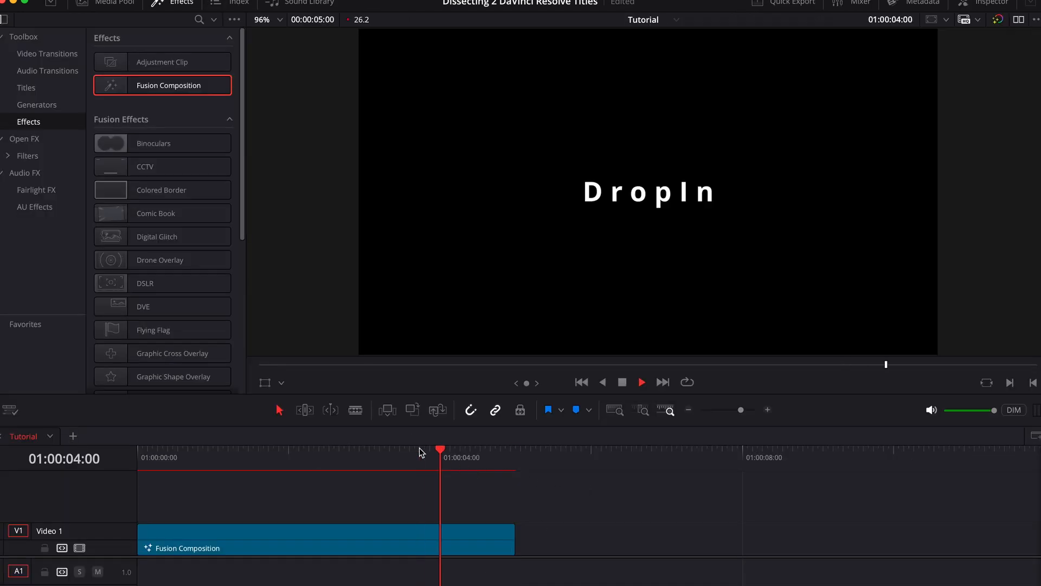
drag(477, 465, 474, 491)
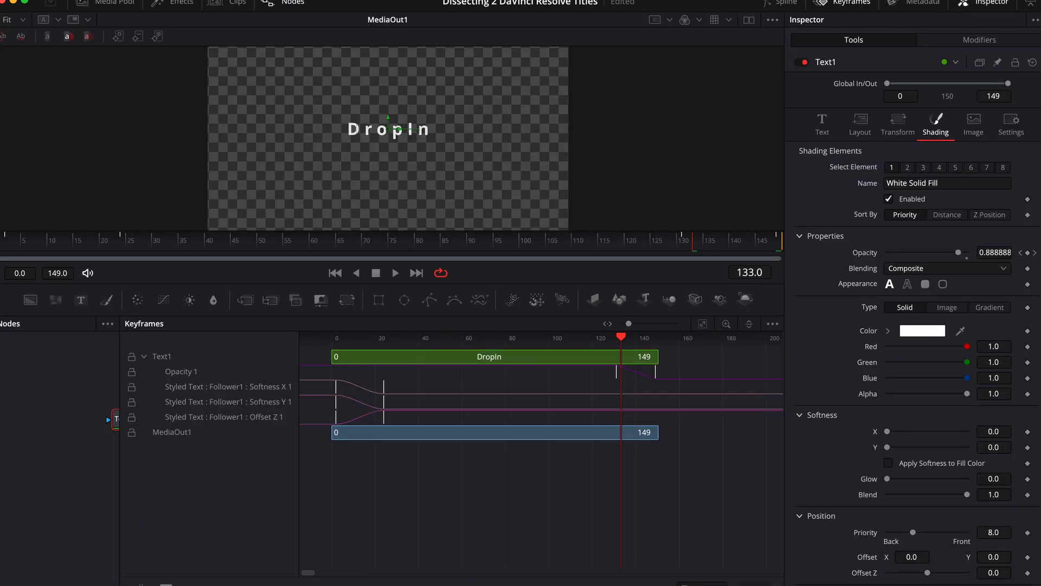
double_click(868, 254)
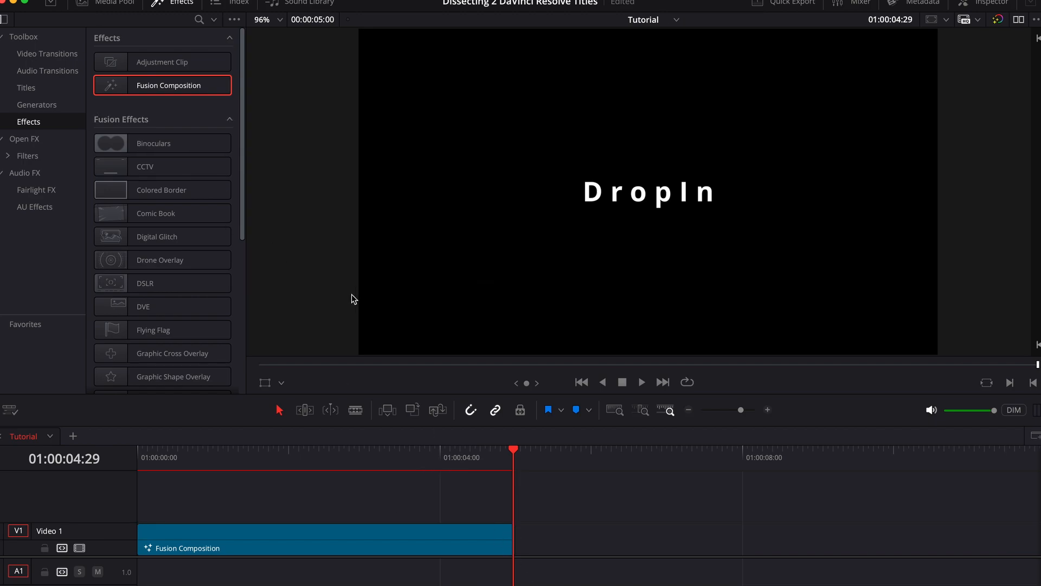
- Apply a Cross Dissolve video transition to the end of the Fusion Composition clip on the Edit page
mouse_move(513, 524)
mouse_down()
mouse_move(464, 537)
mouse_move(528, 539)
mouse_up()
click(54, 59)
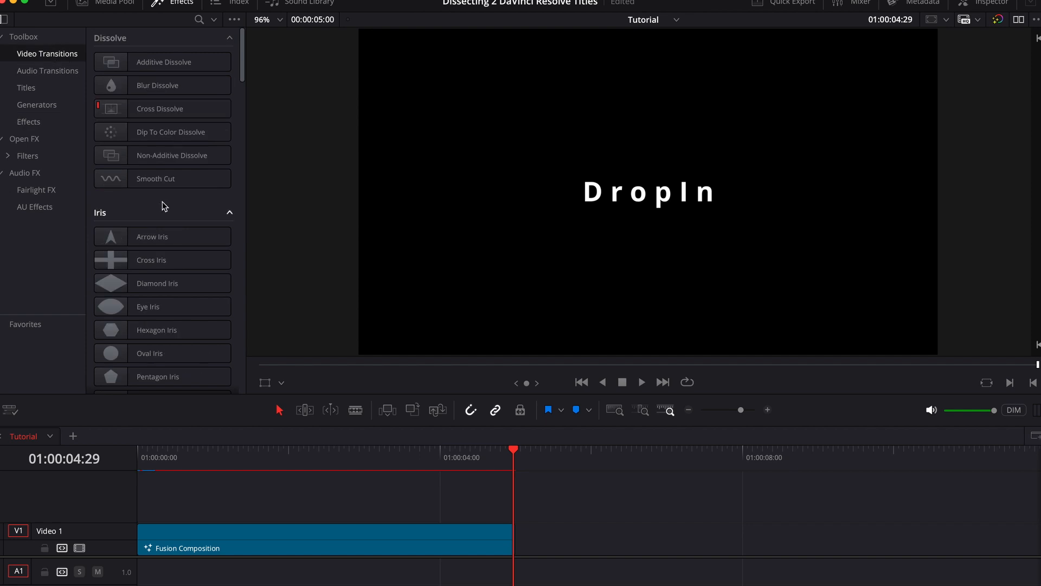
drag(128, 114, 499, 536)
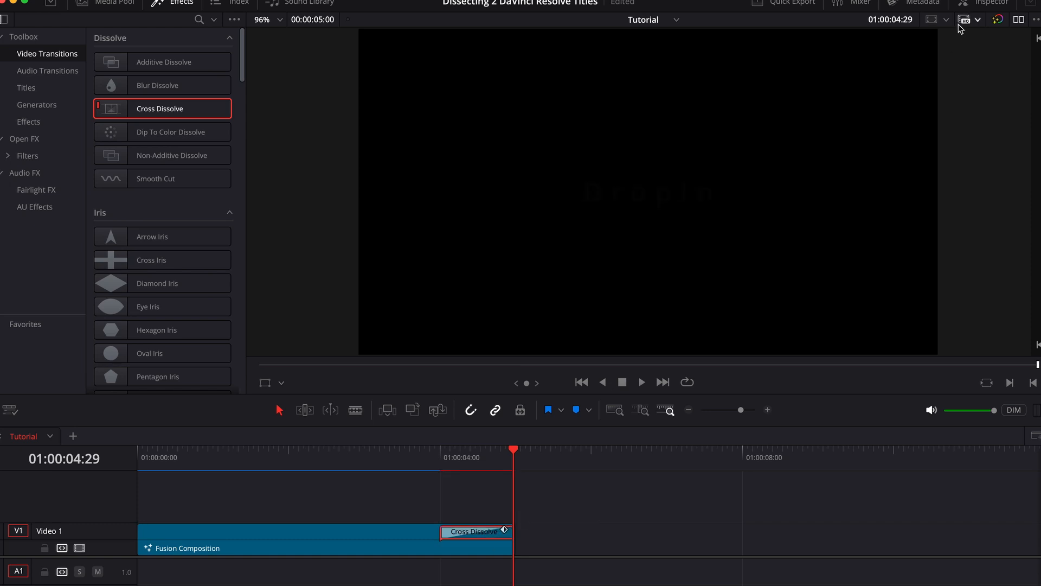
- Set the Cross Dissolve's Ease to In & Out and play the end of the clip
click(965, 3)
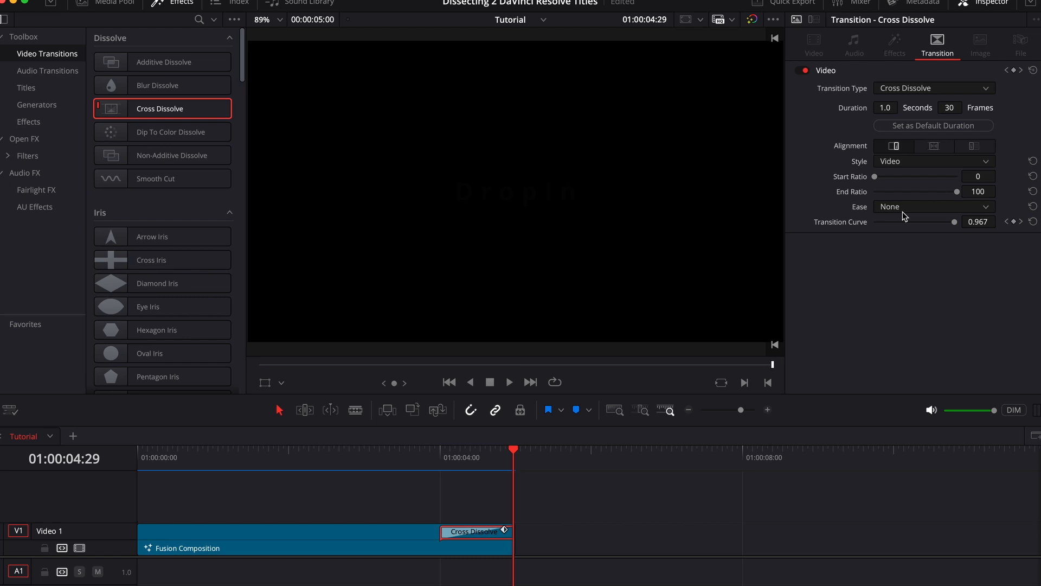
click(916, 208)
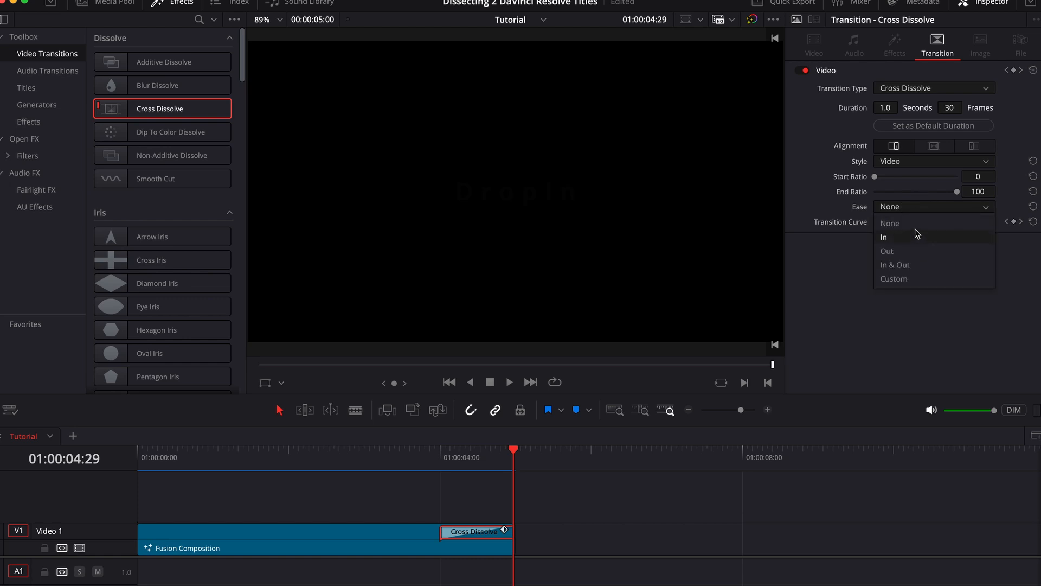
click(917, 265)
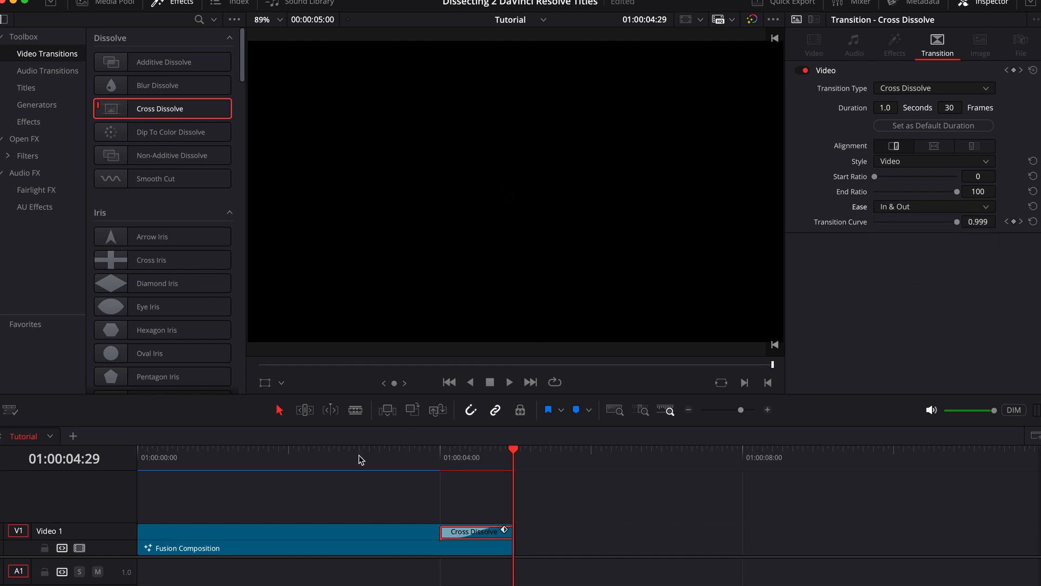
click(377, 457)
key(space)
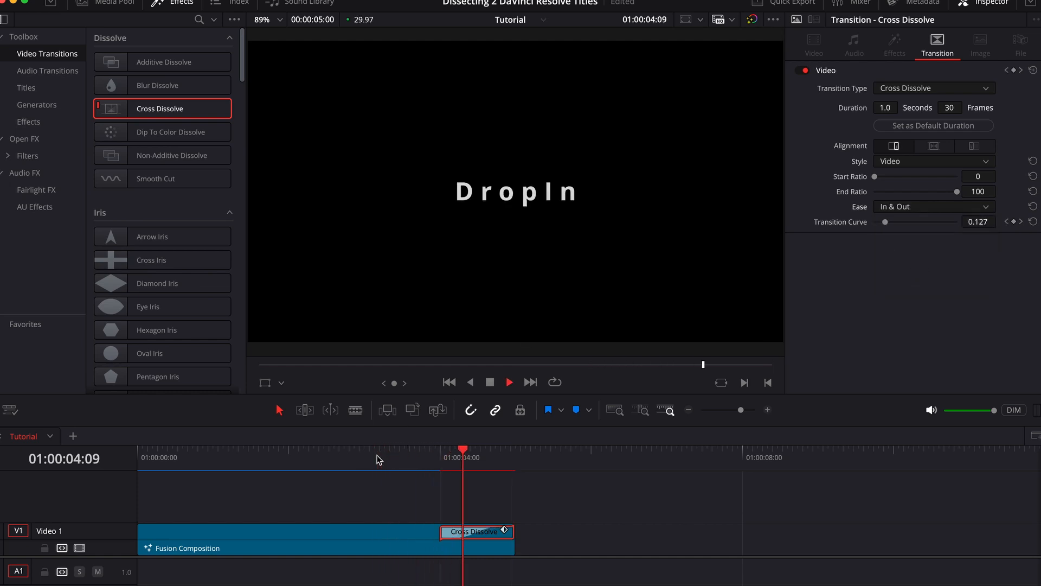
- Set the Cross Dissolve's Ease to None and play the end of the clip twice for comparison
click(922, 207)
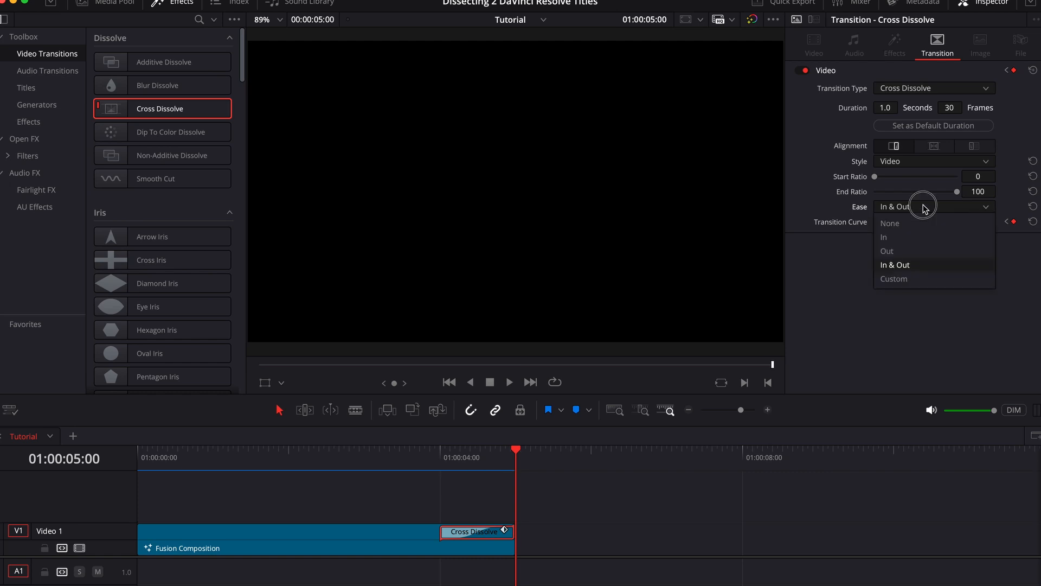
click(916, 221)
click(393, 461)
key(space)
click(422, 460)
key(space)
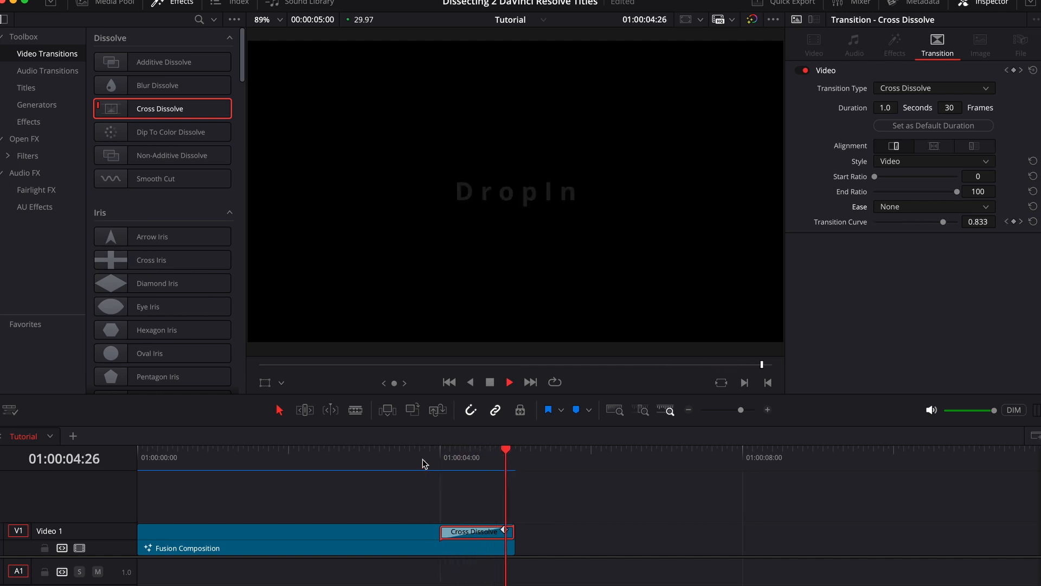
- Switch the Cross Dissolve's Ease from None back to In & Out
click(902, 211)
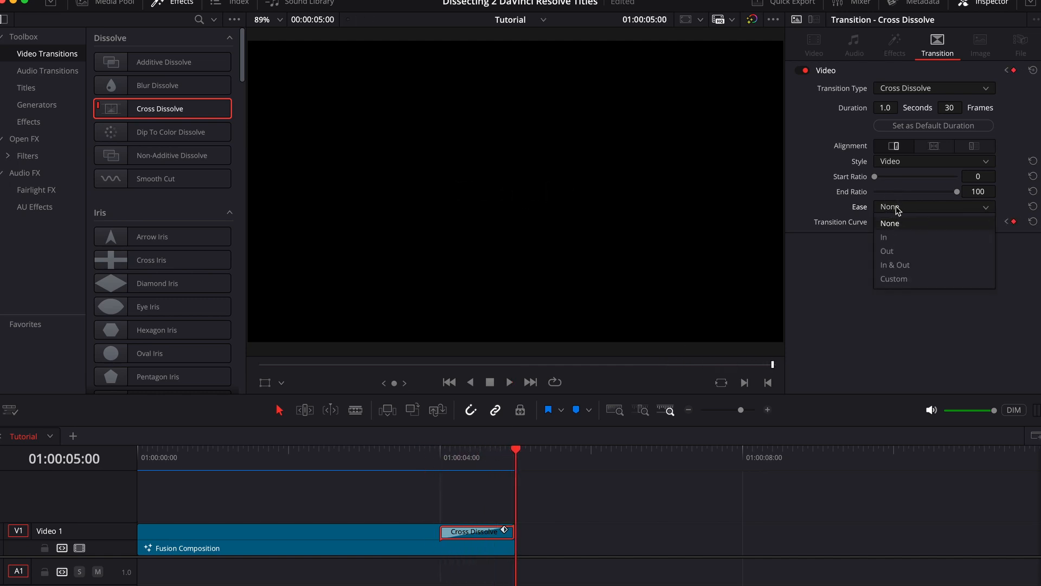
click(897, 261)
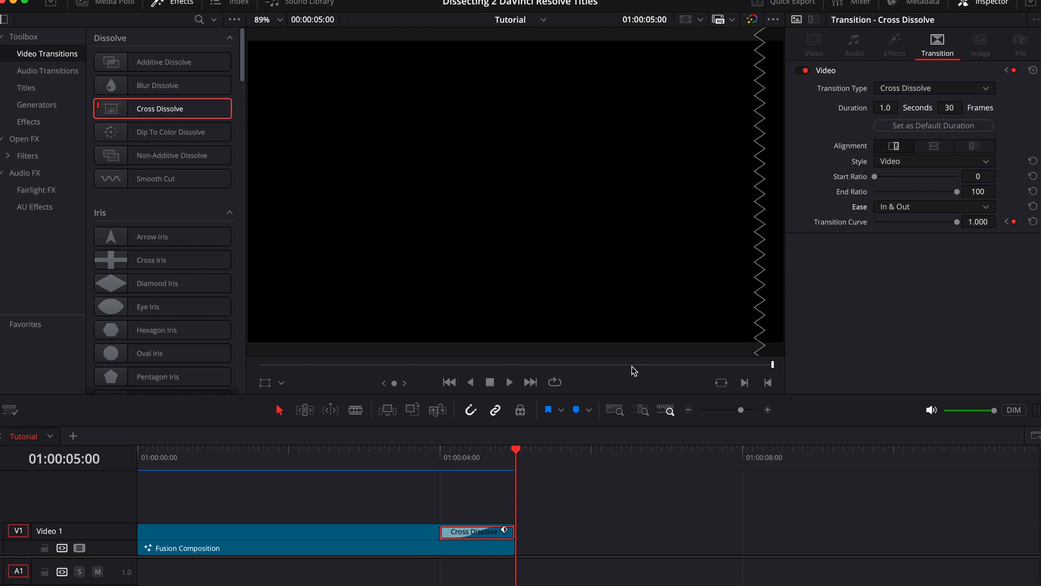
key(space)
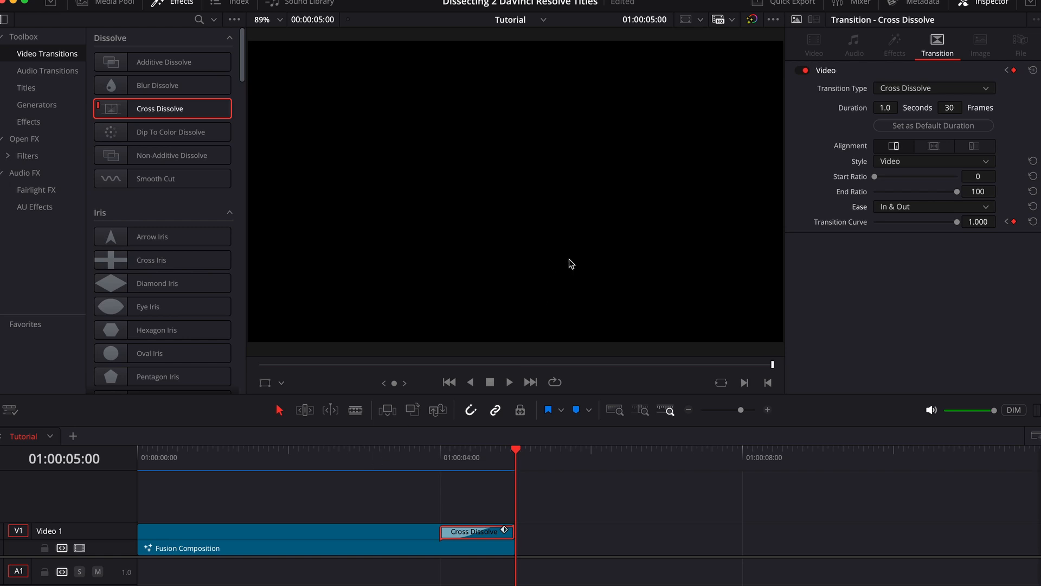
- Delete the Cross Dissolve, apply the Push transition to the end of the Fusion Composition clip, and preview it at 01:00:04:06
click(981, 4)
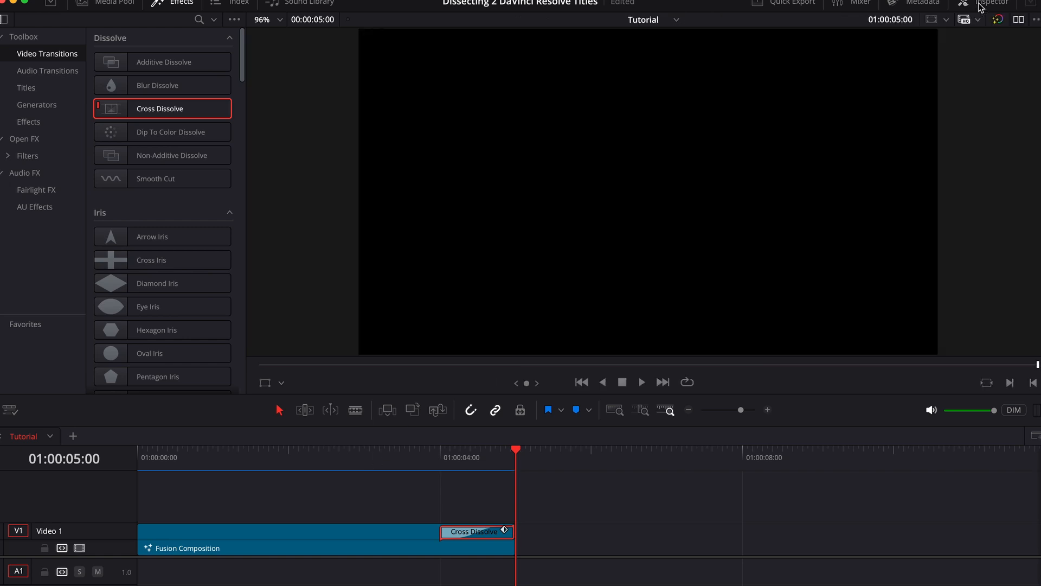
key(Delete)
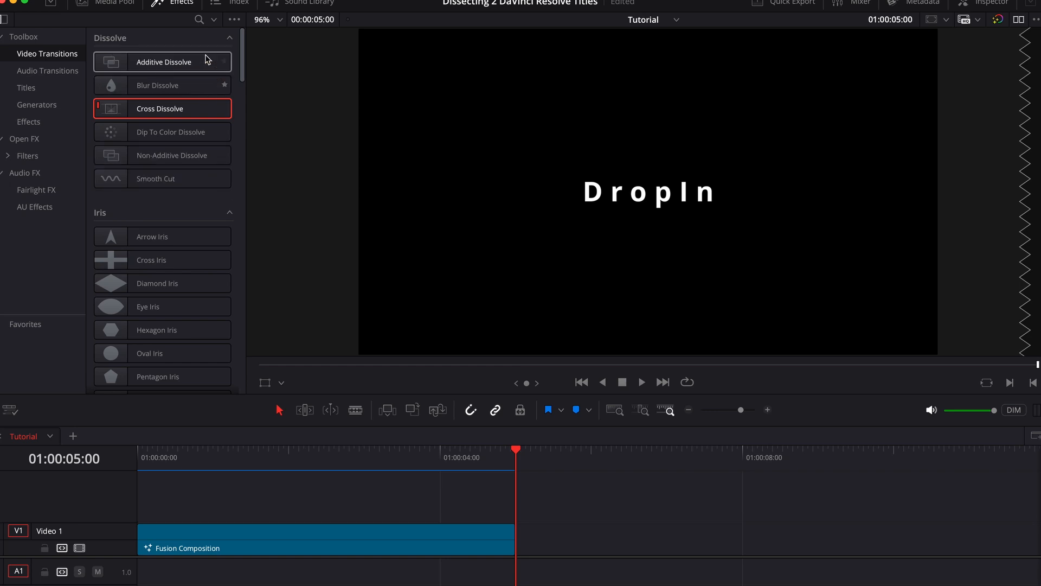
click(199, 19)
text(push)
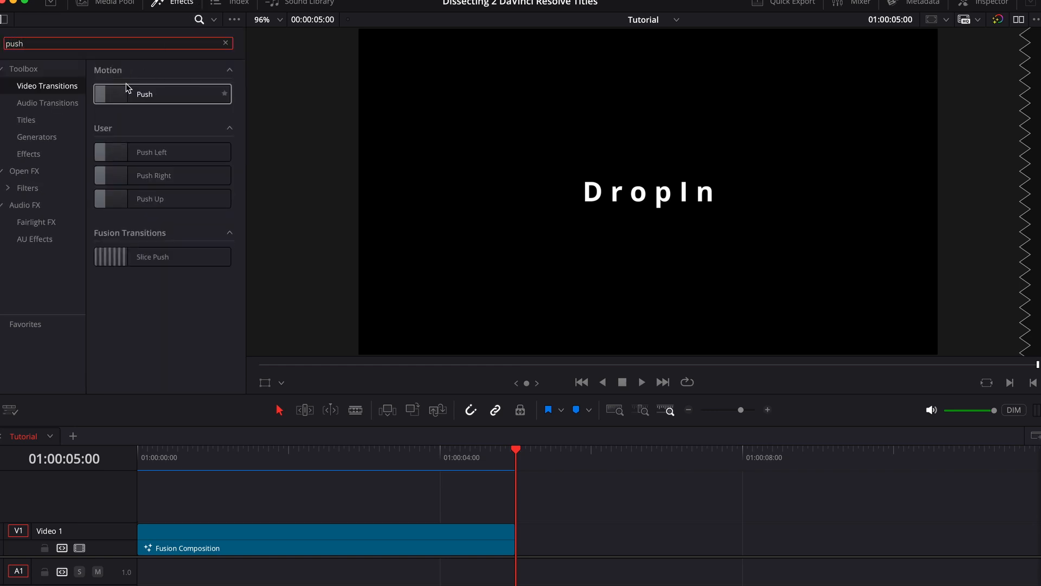
drag(139, 93, 474, 531)
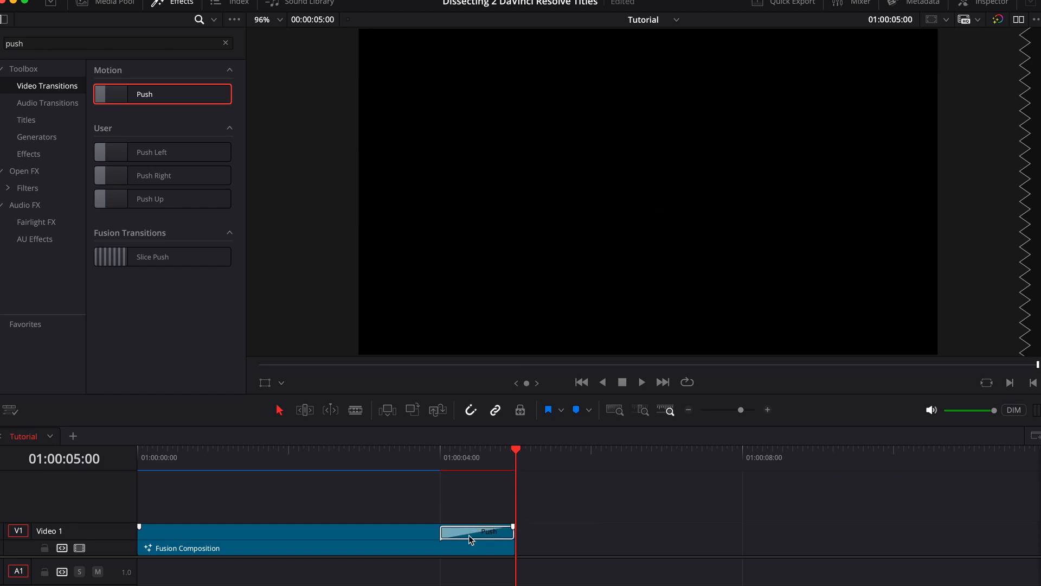
click(456, 465)
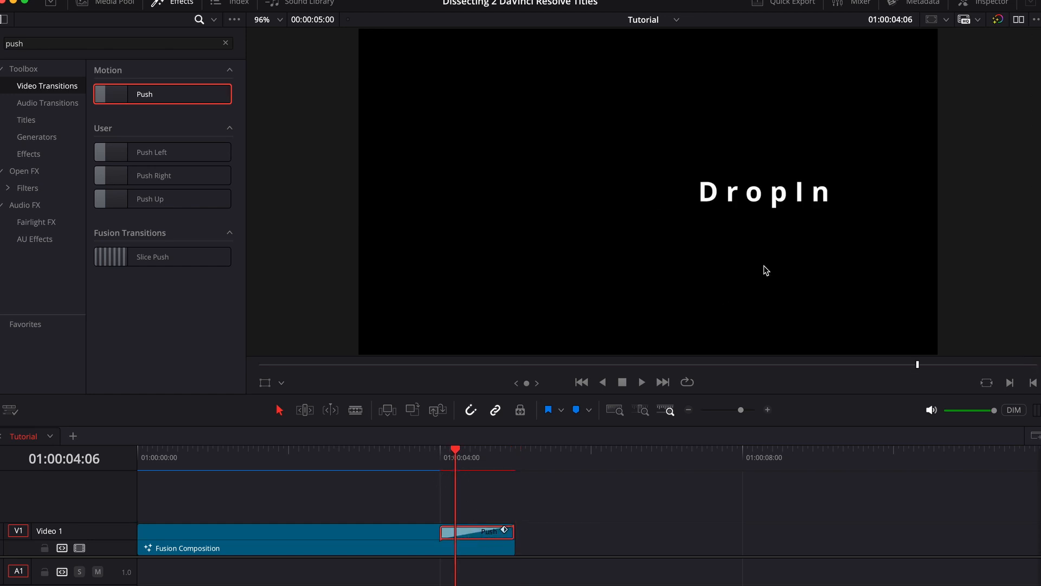
- Show the Push transition's settings in the Inspector and play the end of the clip twice to review the exit
click(983, 3)
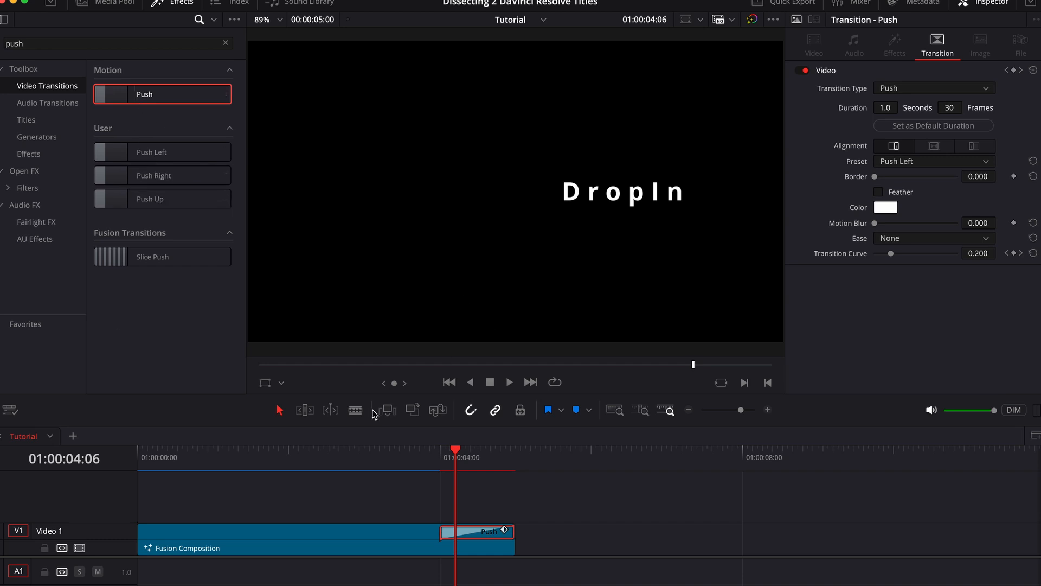
click(435, 447)
key(space)
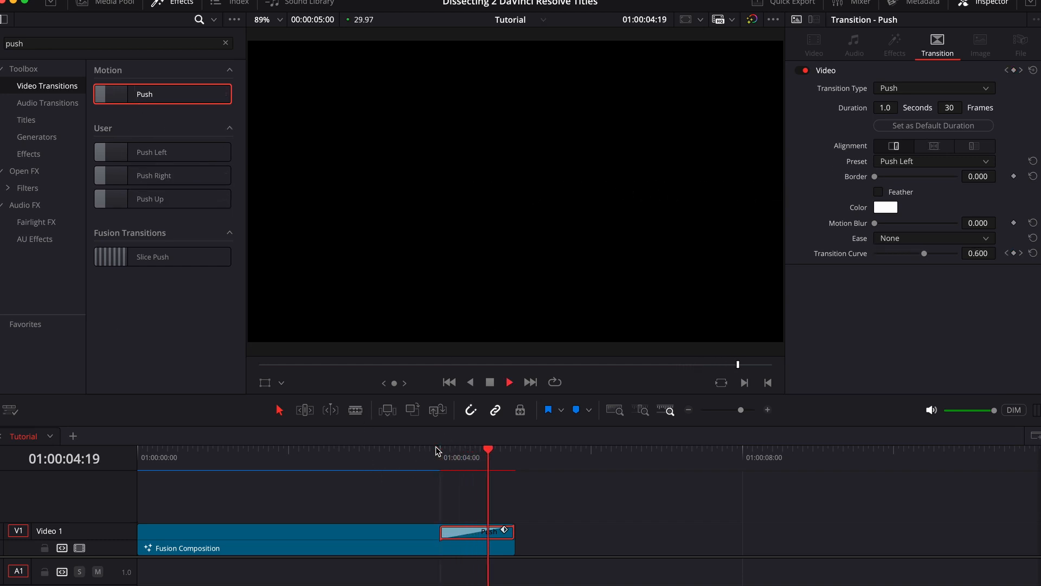
click(422, 450)
key(space)
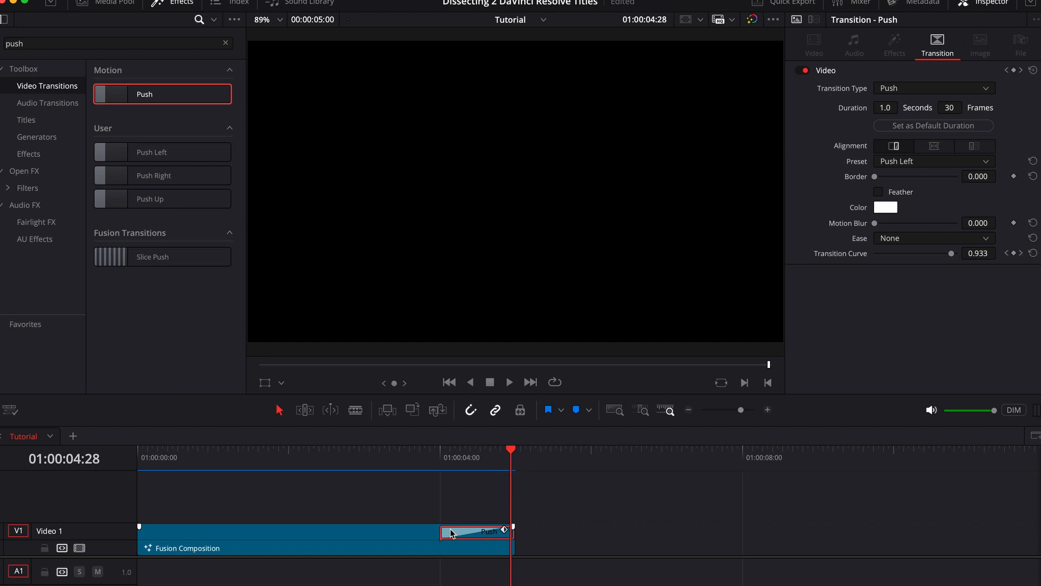
- Delete the Push transition from the Fusion Composition clip, play the clip's opening, and return the playhead to the start
key(BackSpace)
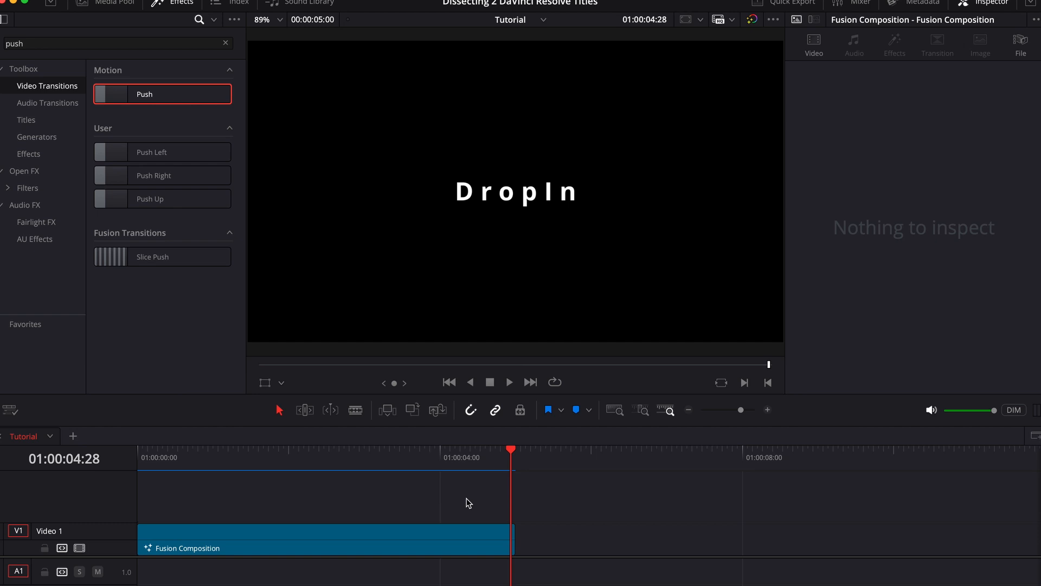
click(141, 454)
key(space)
key(space)
drag(174, 464, 92, 472)
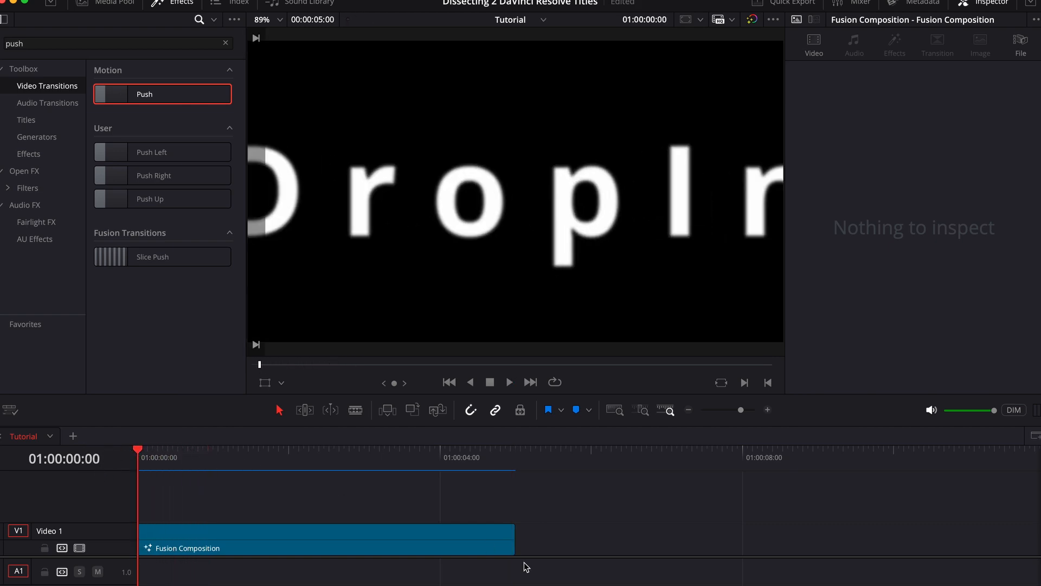
- In the Fusion page, keyframe Follower1's shading Opacity from 0.0 at frame 2 to 1.0 at the entrance's final keyframes
click(518, 582)
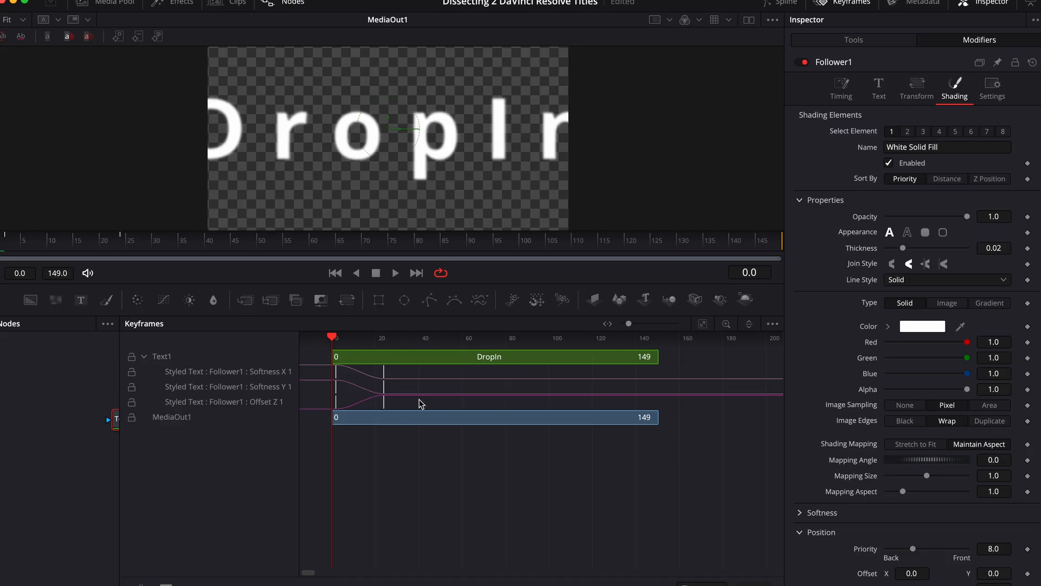
scroll(393, 407, right, 1)
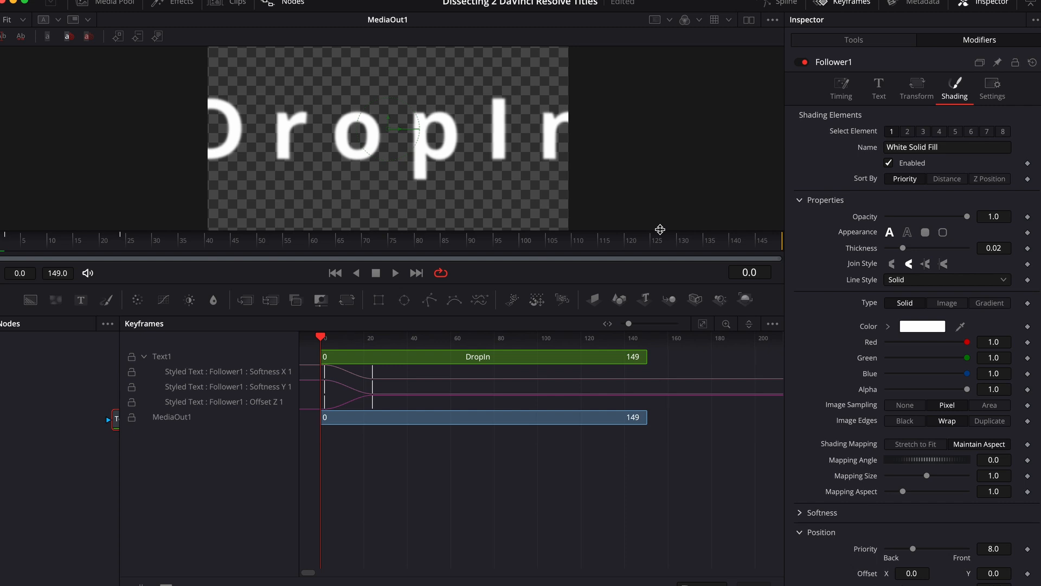
click(5, 240)
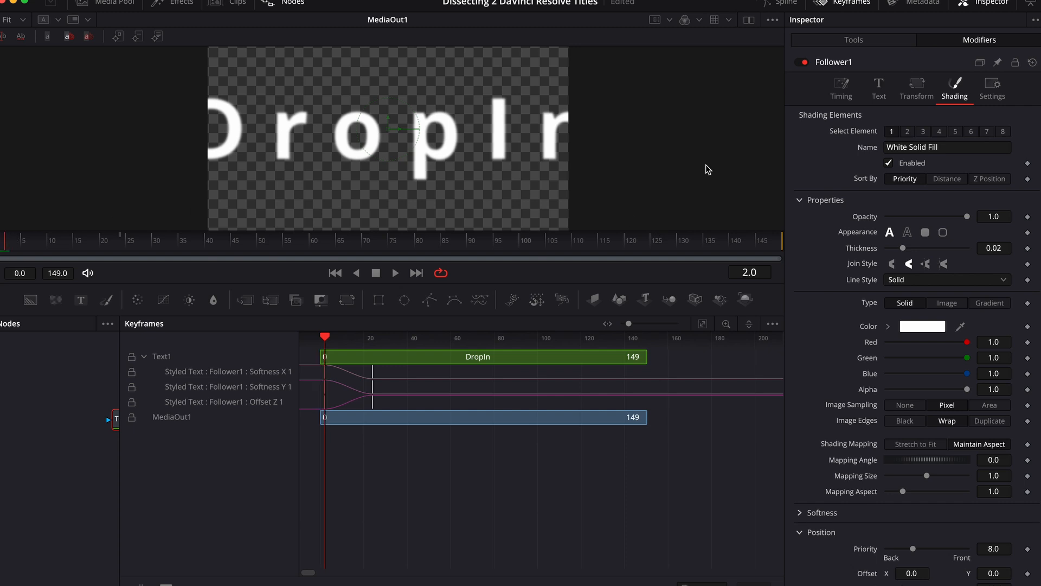
click(1028, 216)
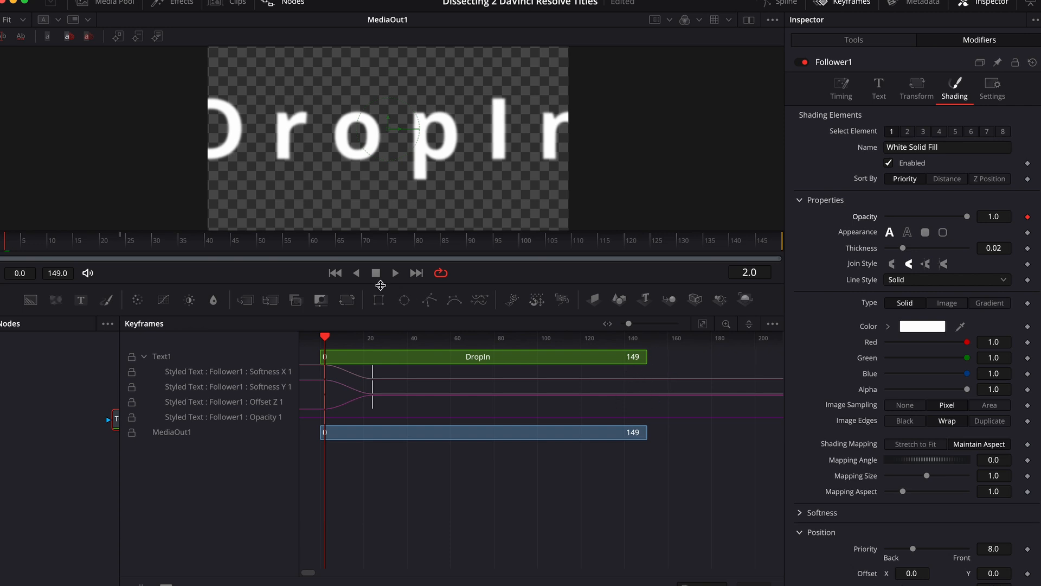
click(118, 242)
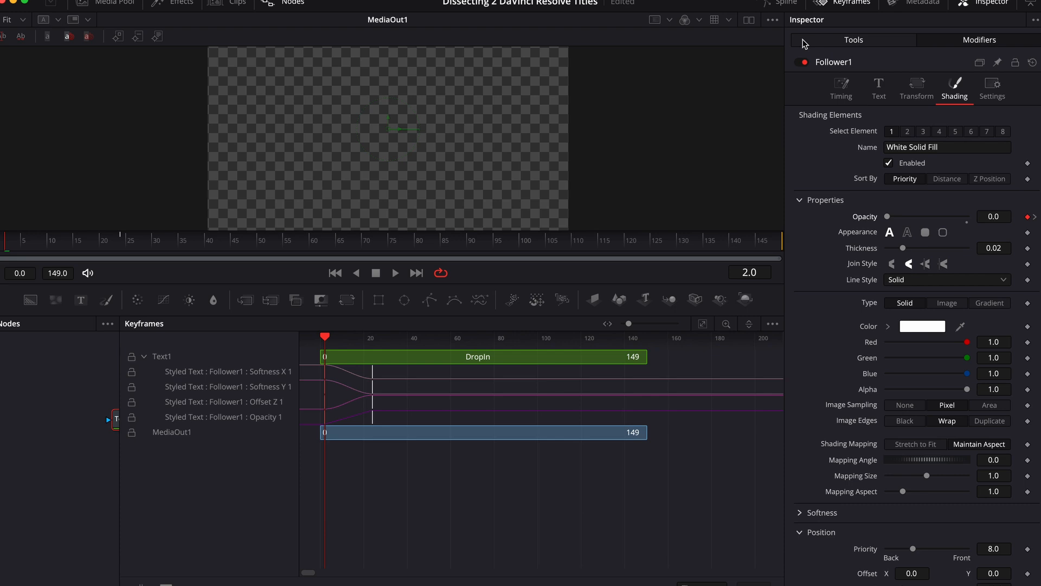
- Show only Follower1's Opacity curve in the Spline editor, fit it to view, and smooth both keyframes
click(781, 2)
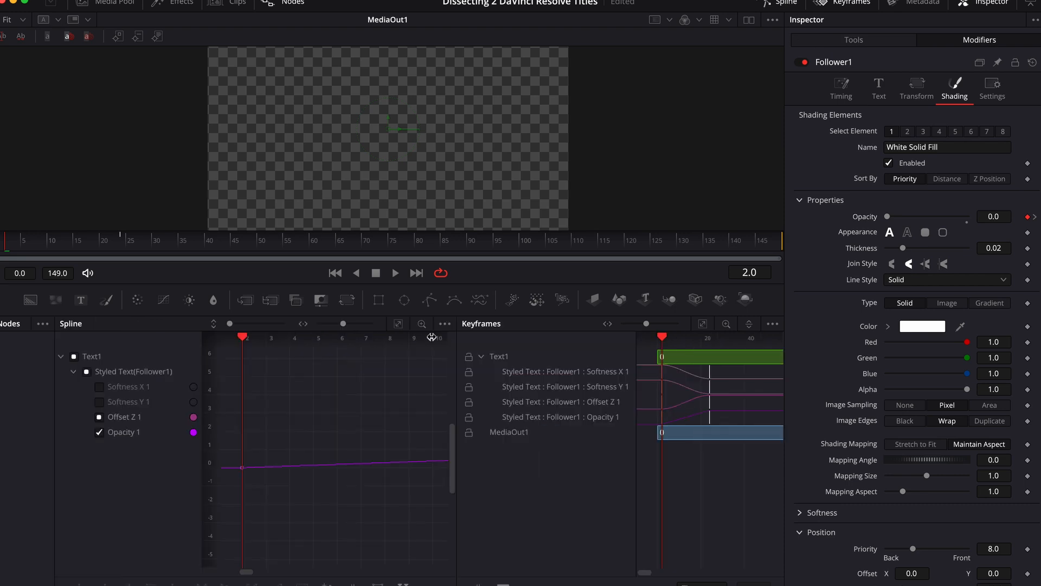
click(821, 5)
click(143, 417)
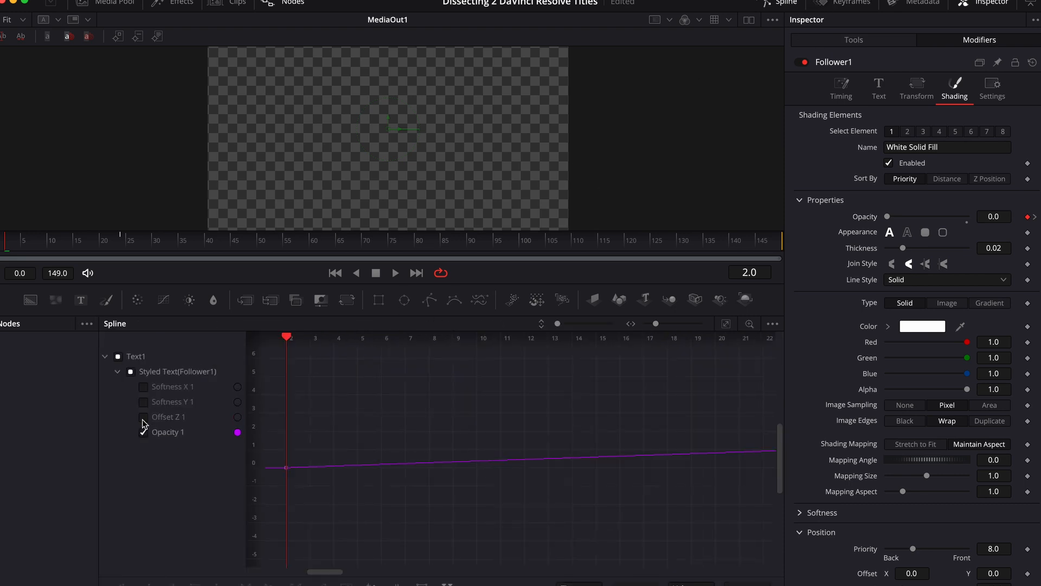
key(ctrl+f)
key(ctrl+a)
key(shift+s)
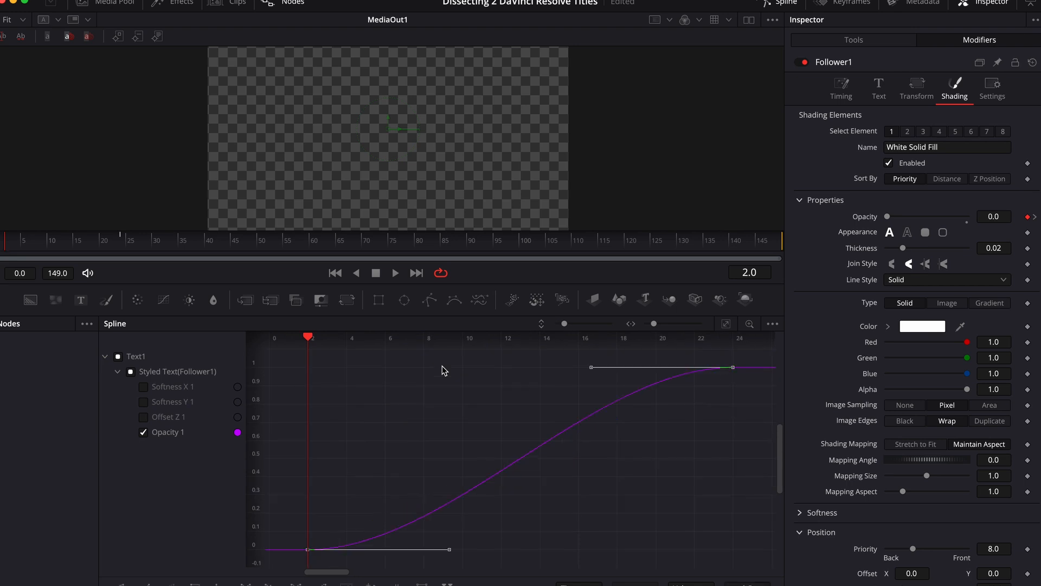
- Return to the Edit page and play the title from the start to check the letters' fade-in
key(shift+4)
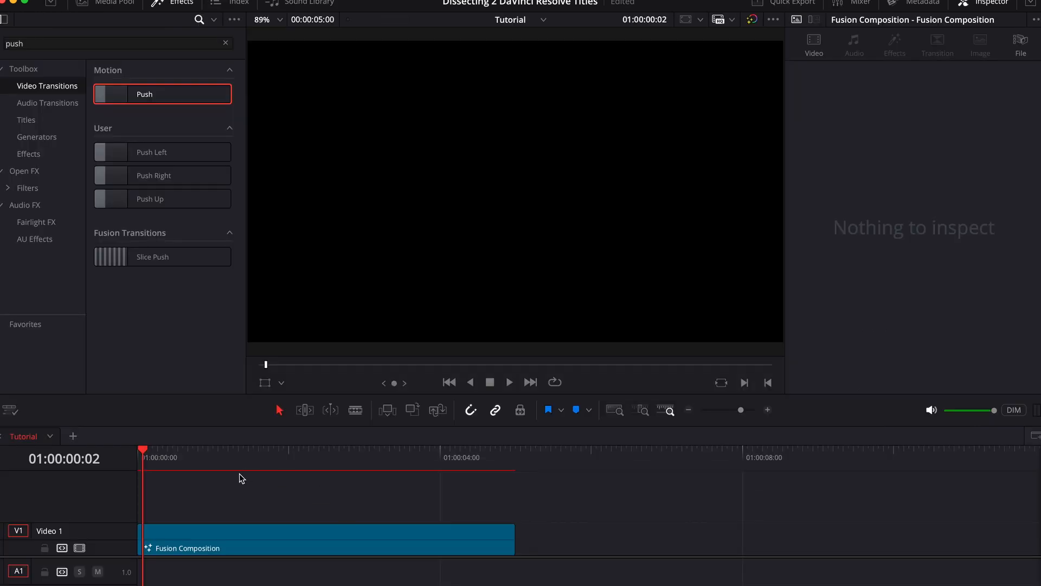
key(space)
key(Home)
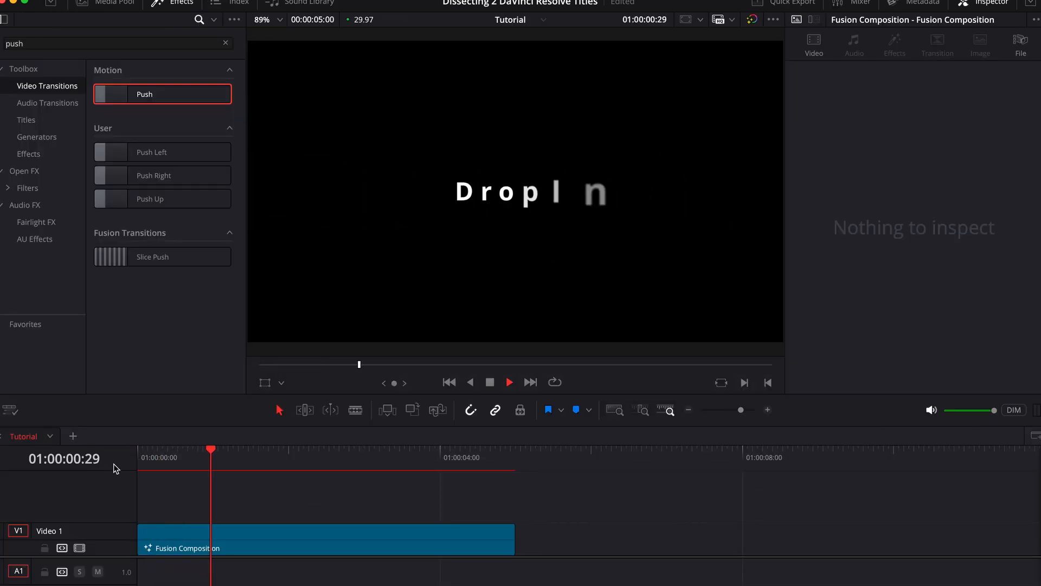
key(space)
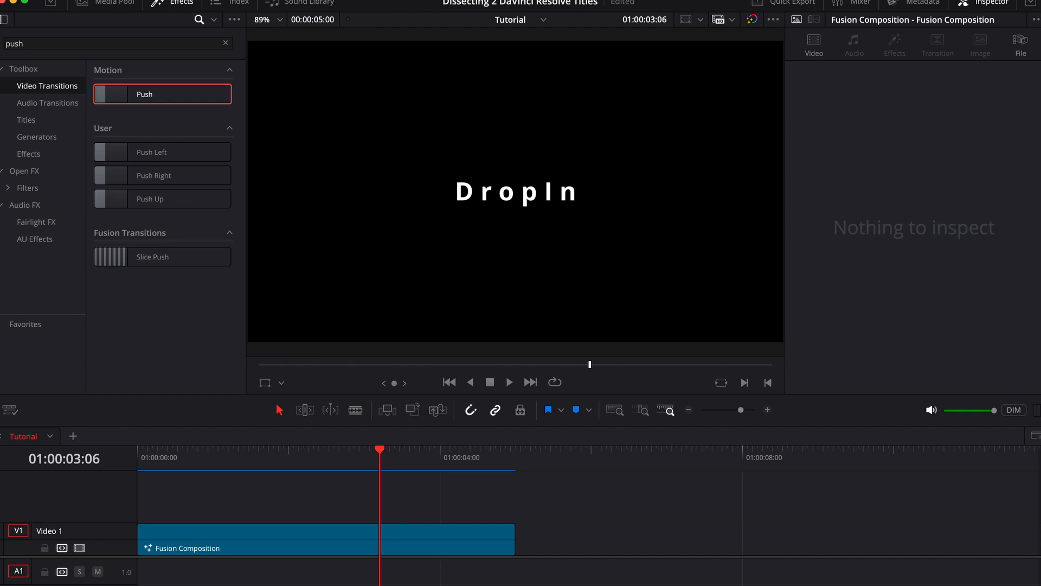
- Clear the effects search and browse the list of built-in Fusion Titles
click(225, 43)
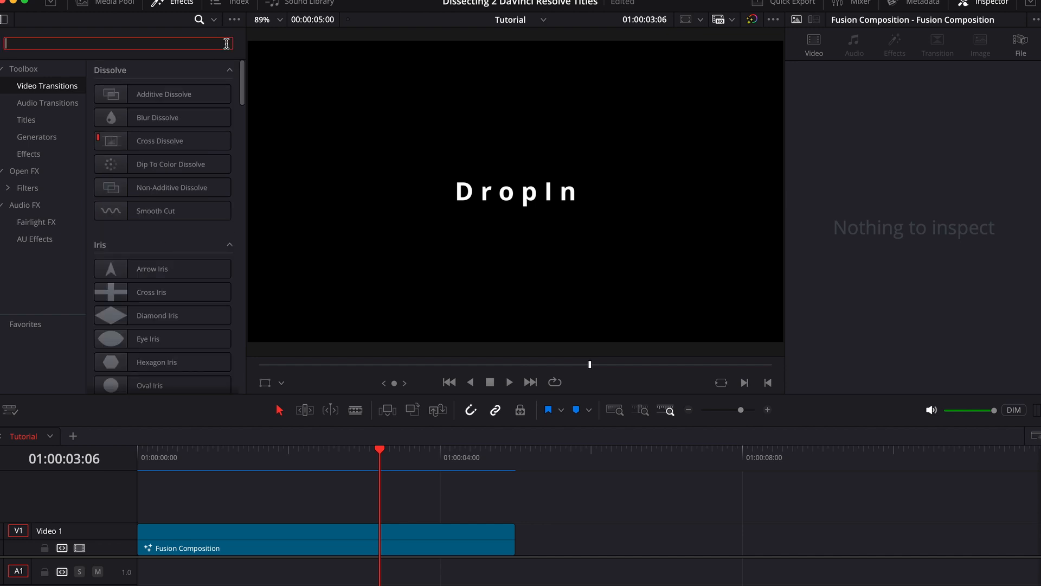
click(59, 120)
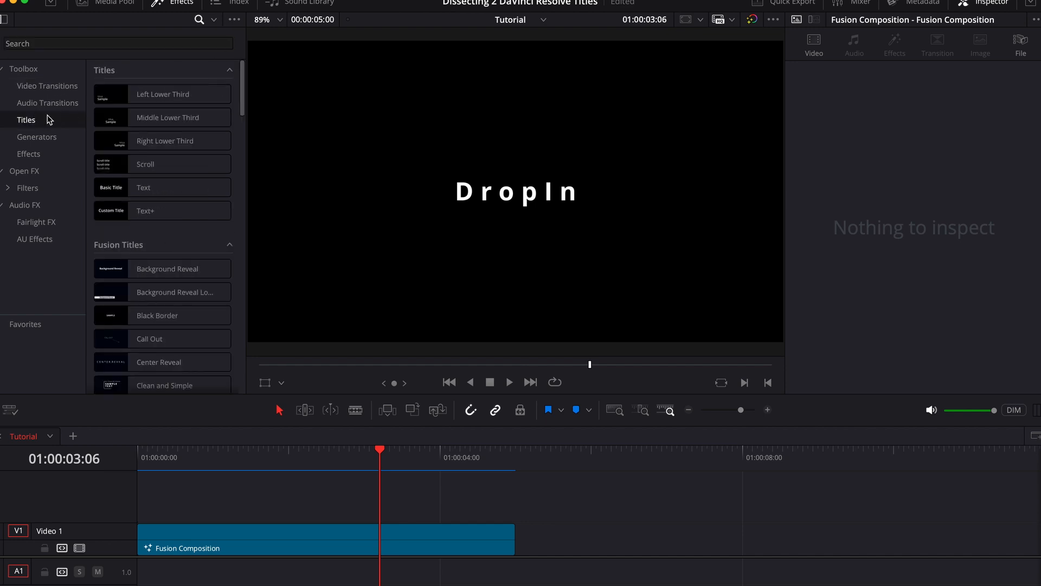
scroll(208, 220, down, 8)
scroll(208, 220, down, 5)
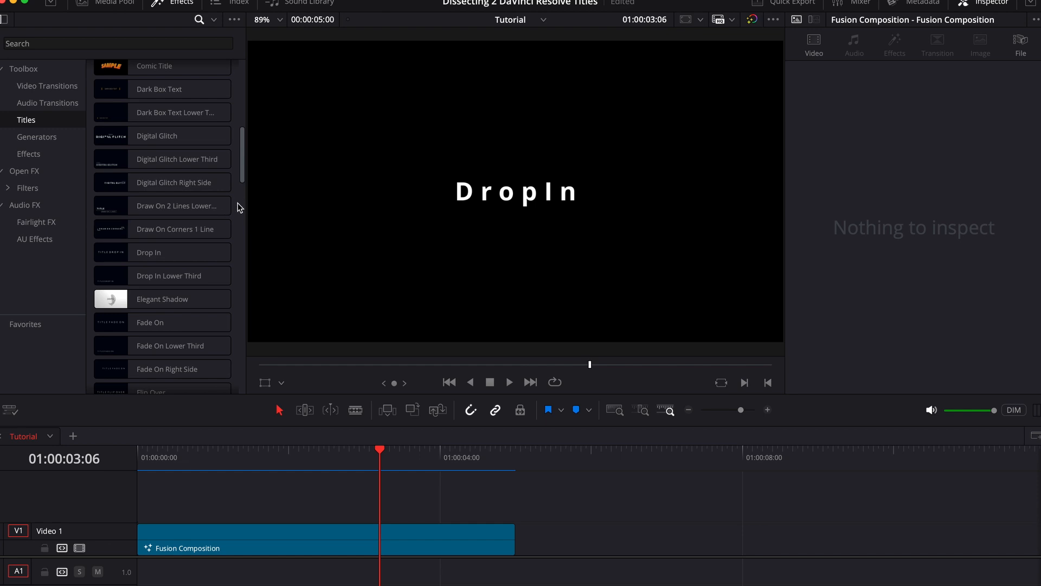
scroll(238, 220, down, 5)
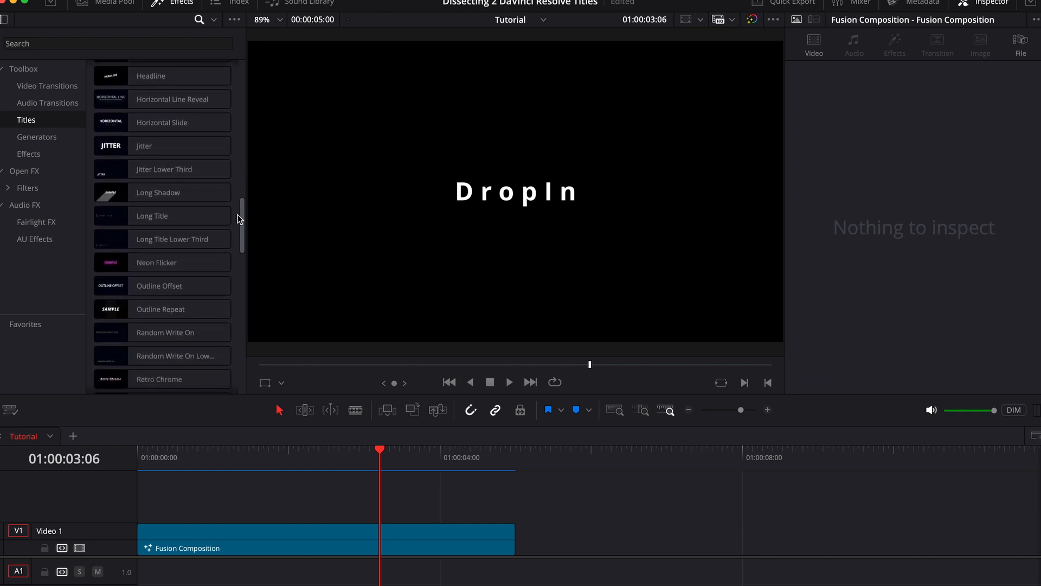
scroll(238, 219, up, 15)
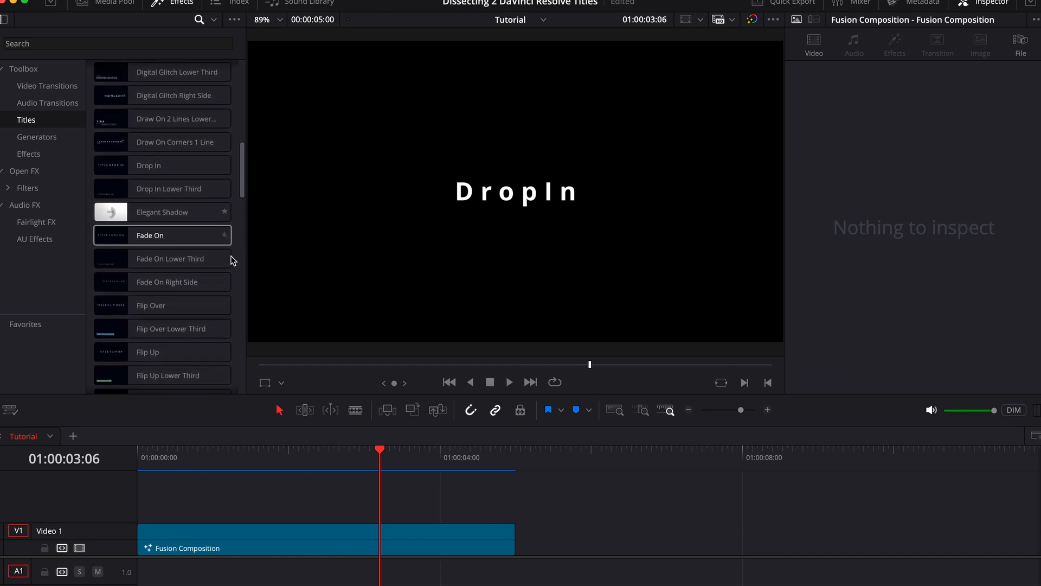
- Replay the Fusion Composition clip from its beginning and stop playback once the title has settled
key(Home)
key(space)
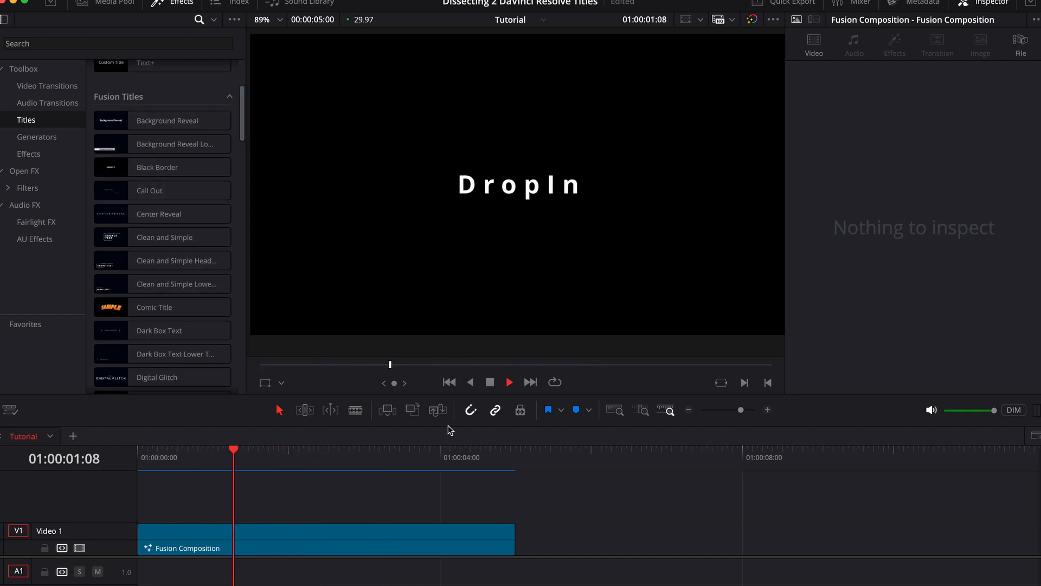
key(space)
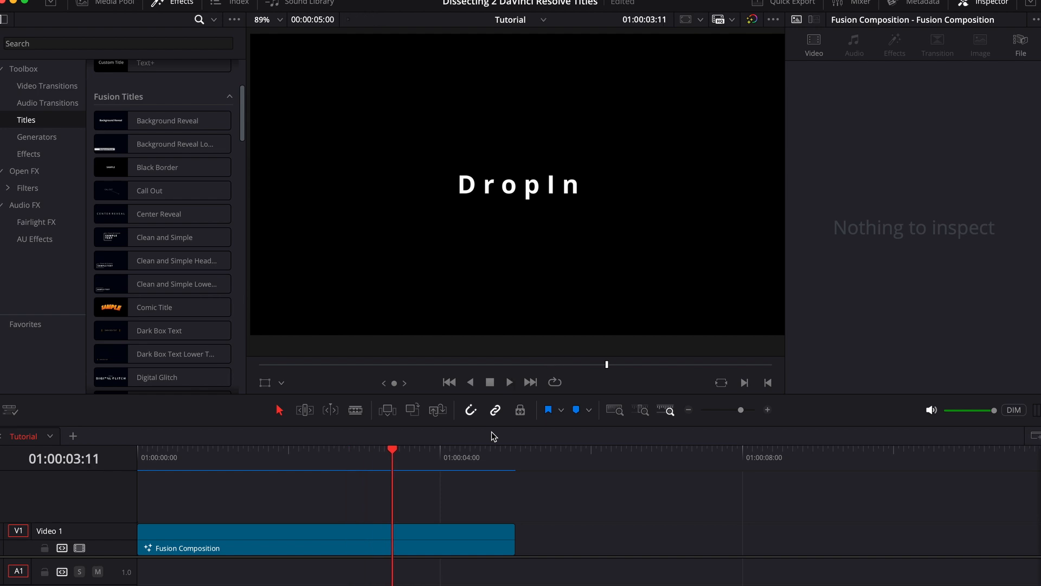